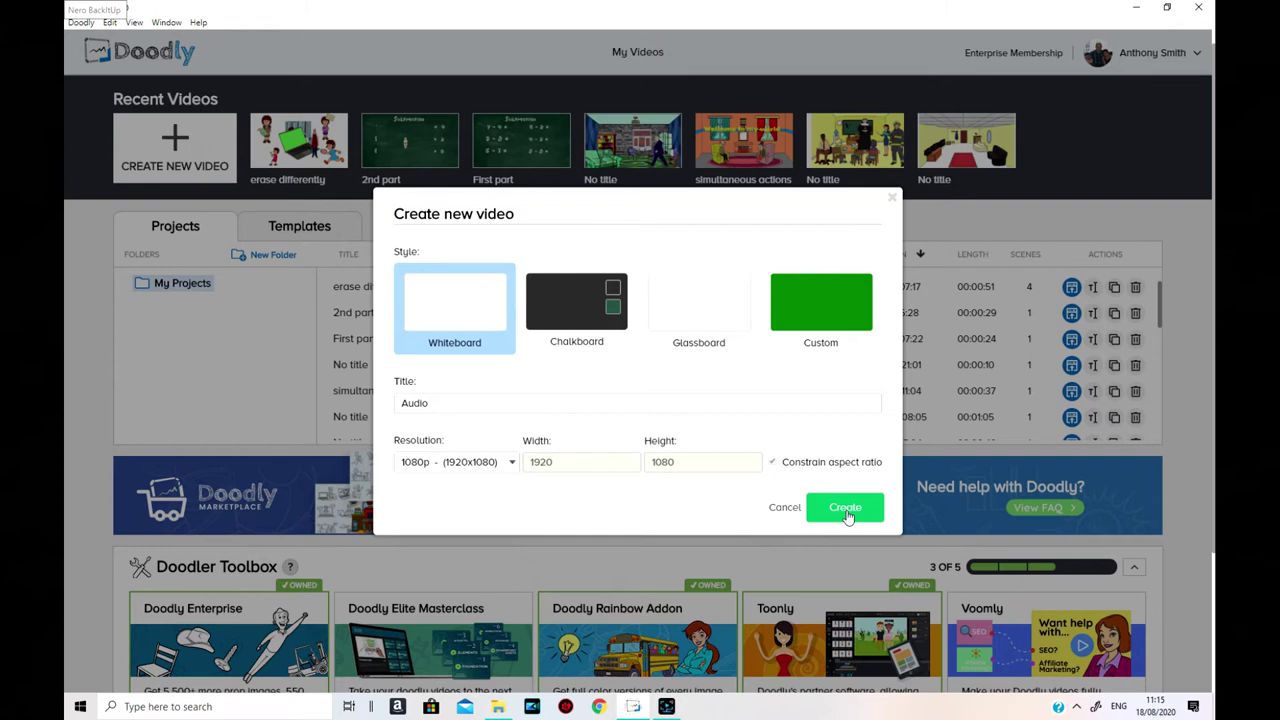
Create the 1080p Whiteboard video titled 'Audio' and open it in the editor.
click(845, 510)
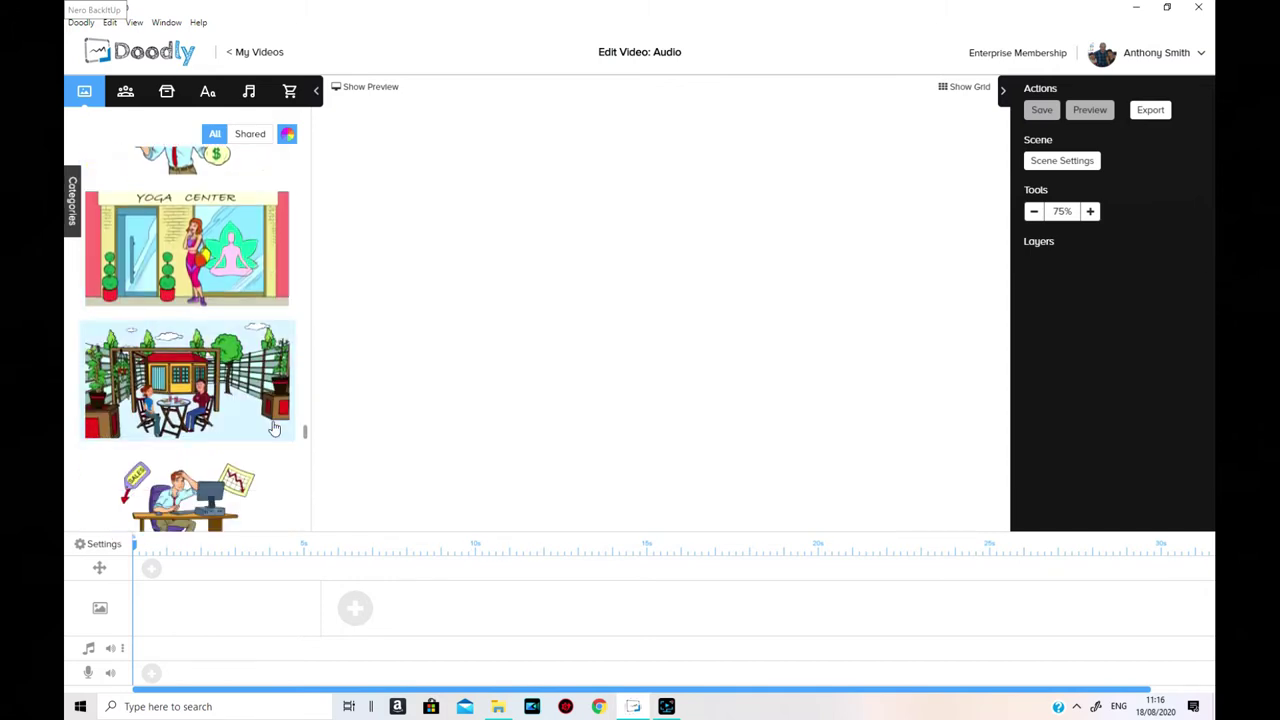
Put the garden patio background in the first scene and add a second scene.
drag(158, 283, 554, 346)
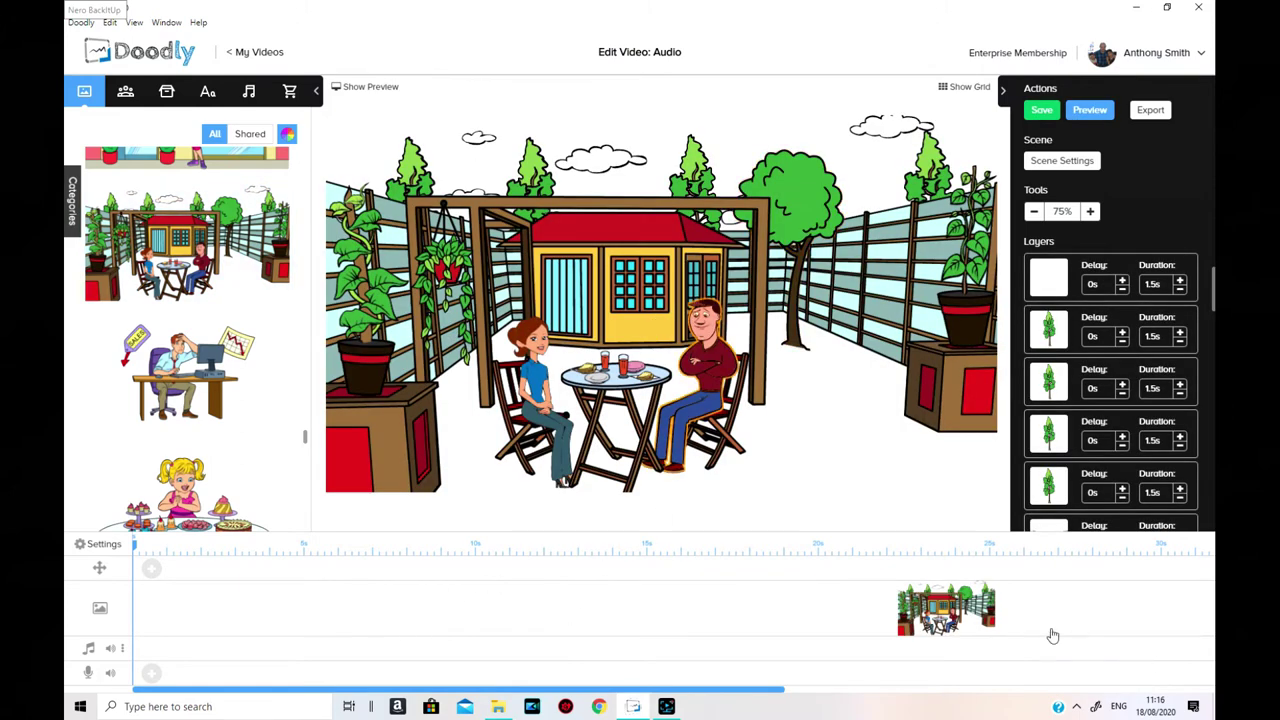
drag(698, 693, 1104, 668)
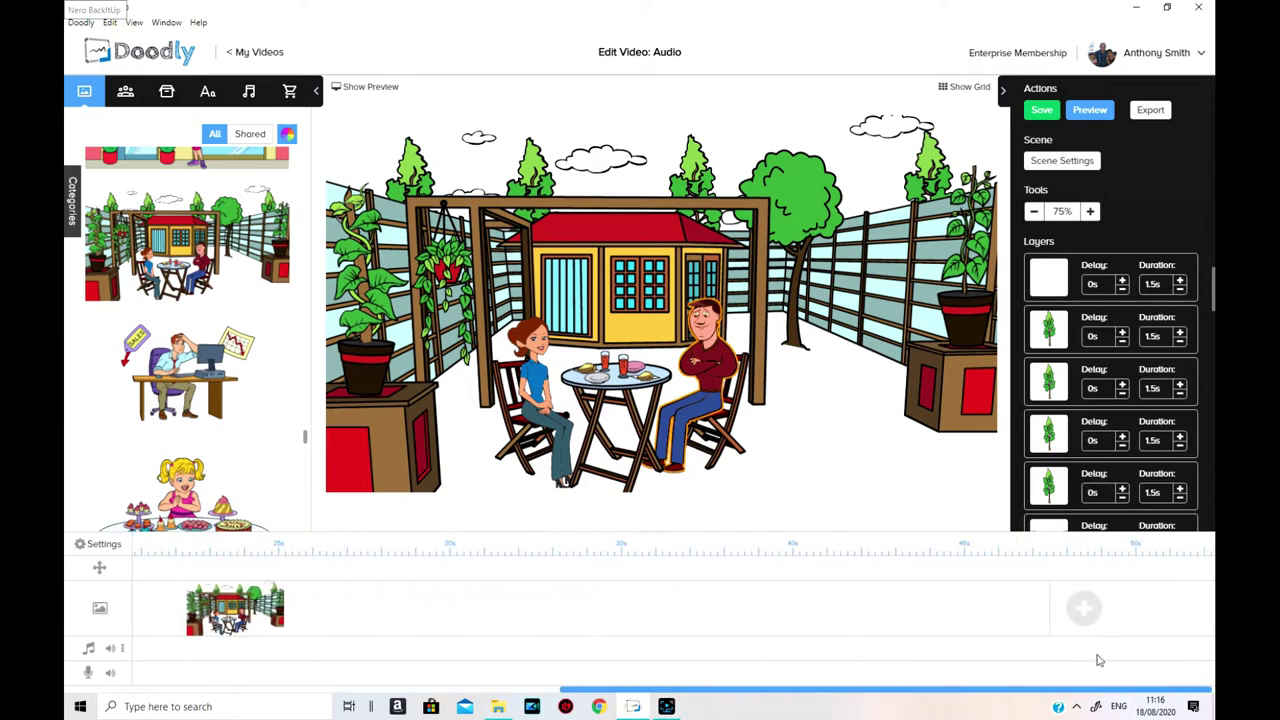
click(1083, 609)
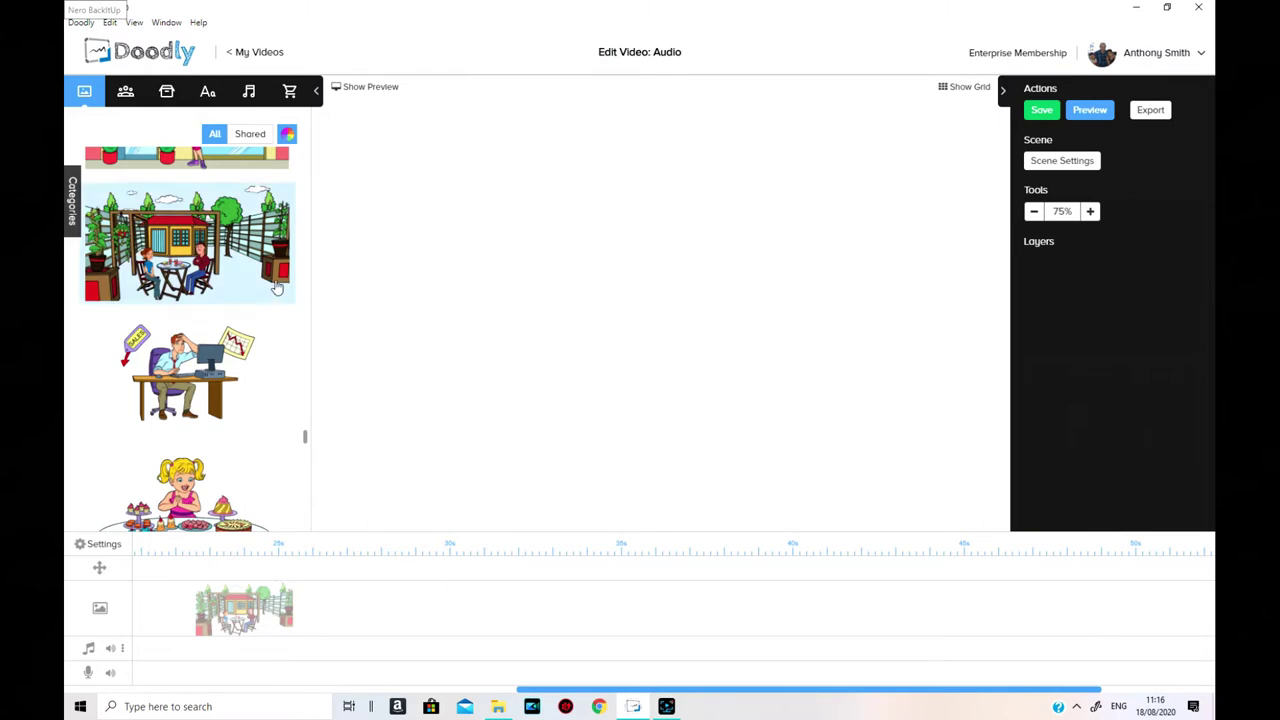
scroll(281, 284, up, 15)
scroll(275, 315, up, 2)
Give the second scene the poolside resort background and add a third scene.
click(168, 480)
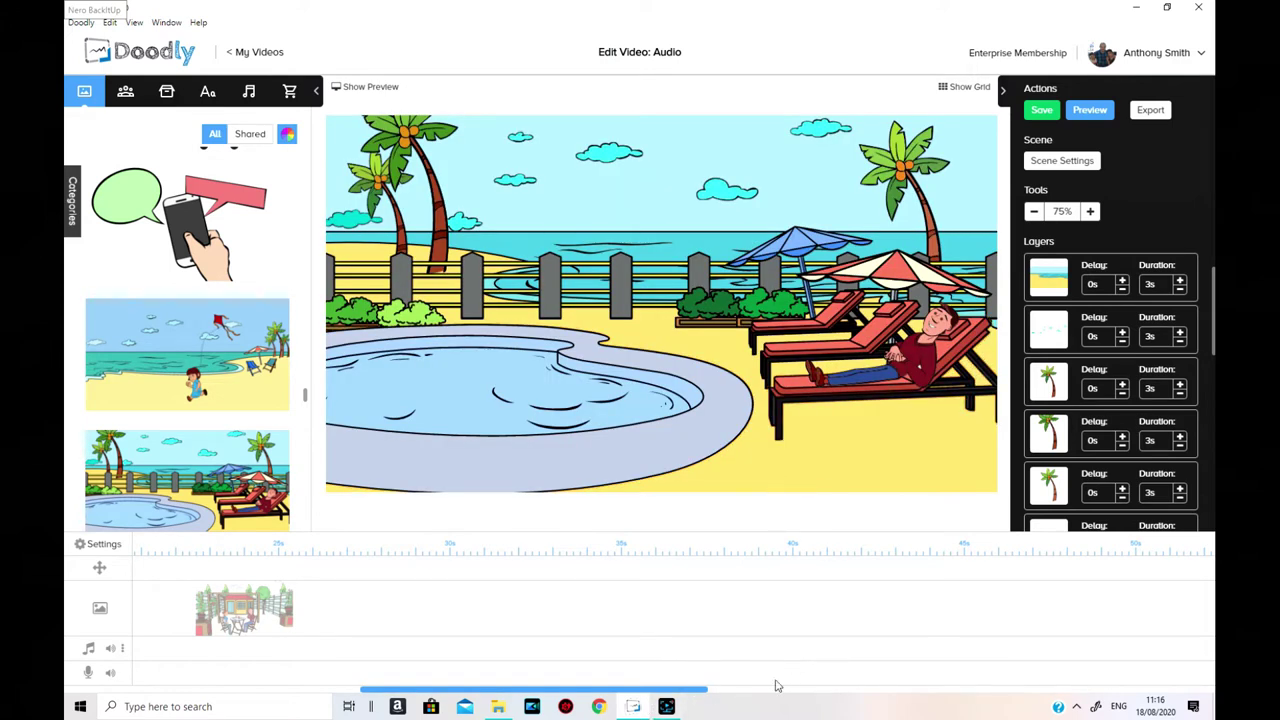
drag(703, 692, 1210, 692)
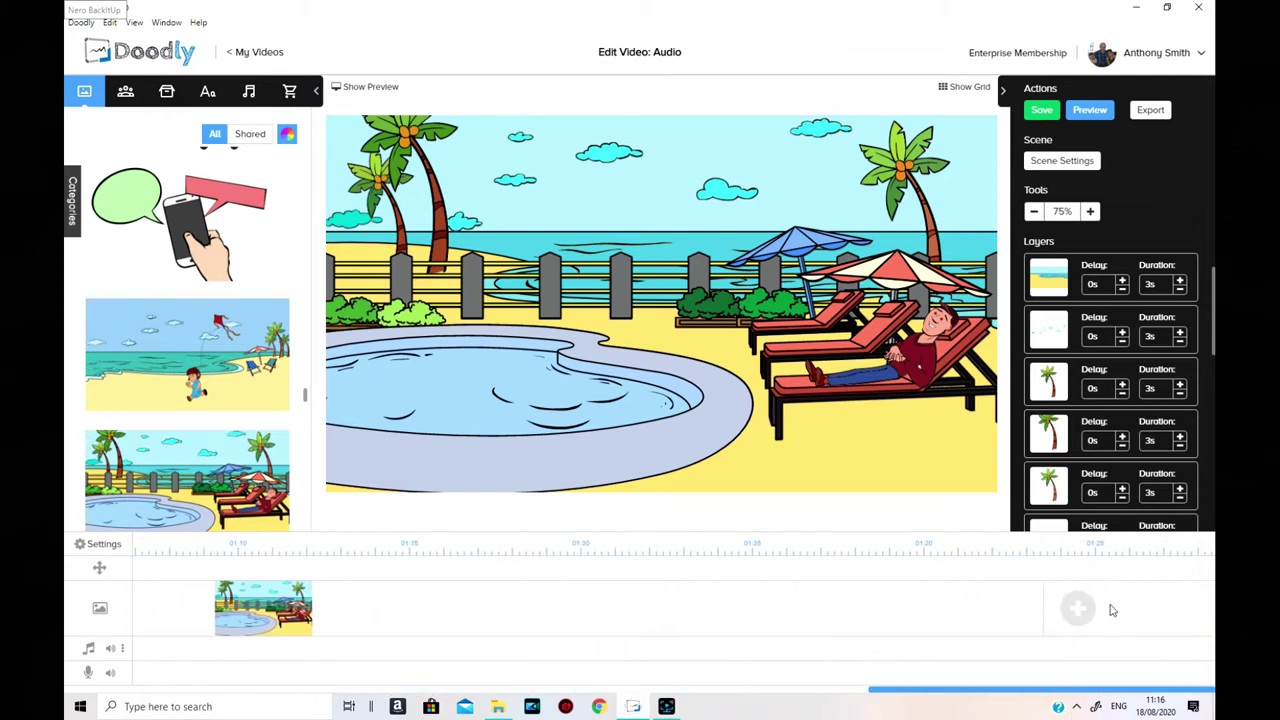
click(1076, 608)
Fill the third scene with the person-in-pool picture and add a fourth scene.
drag(305, 395, 319, 204)
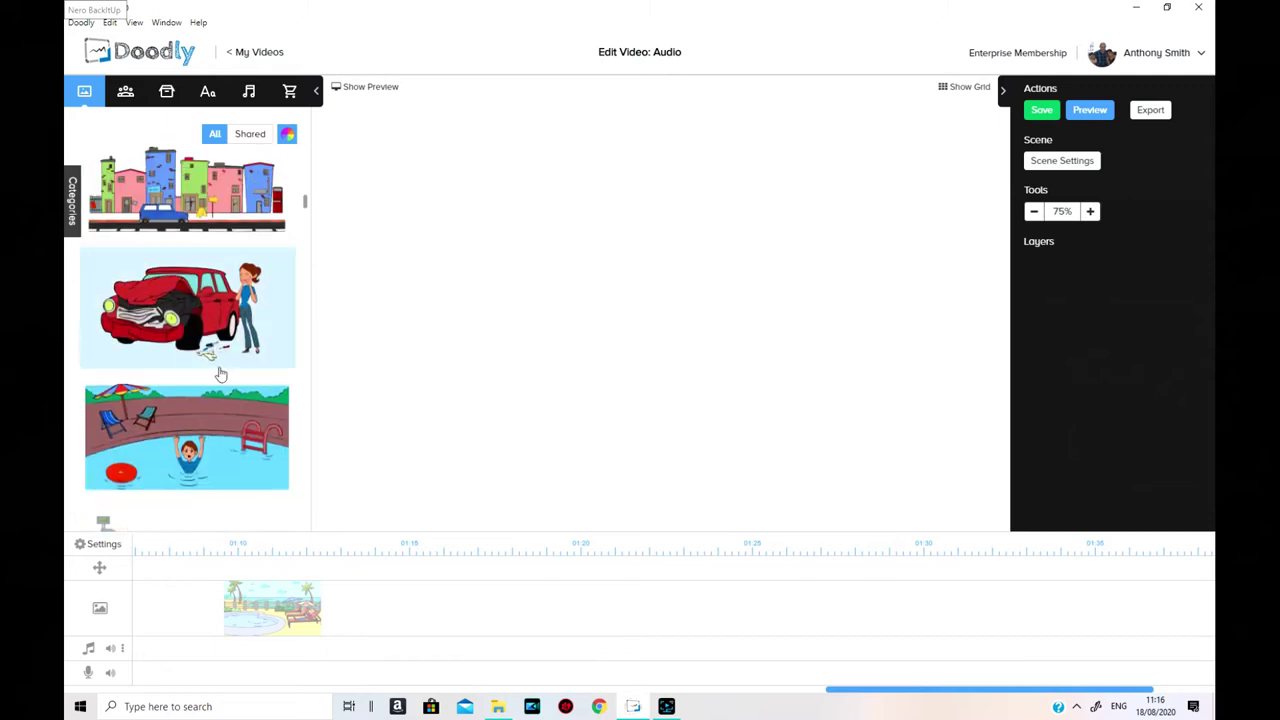
drag(214, 397, 674, 369)
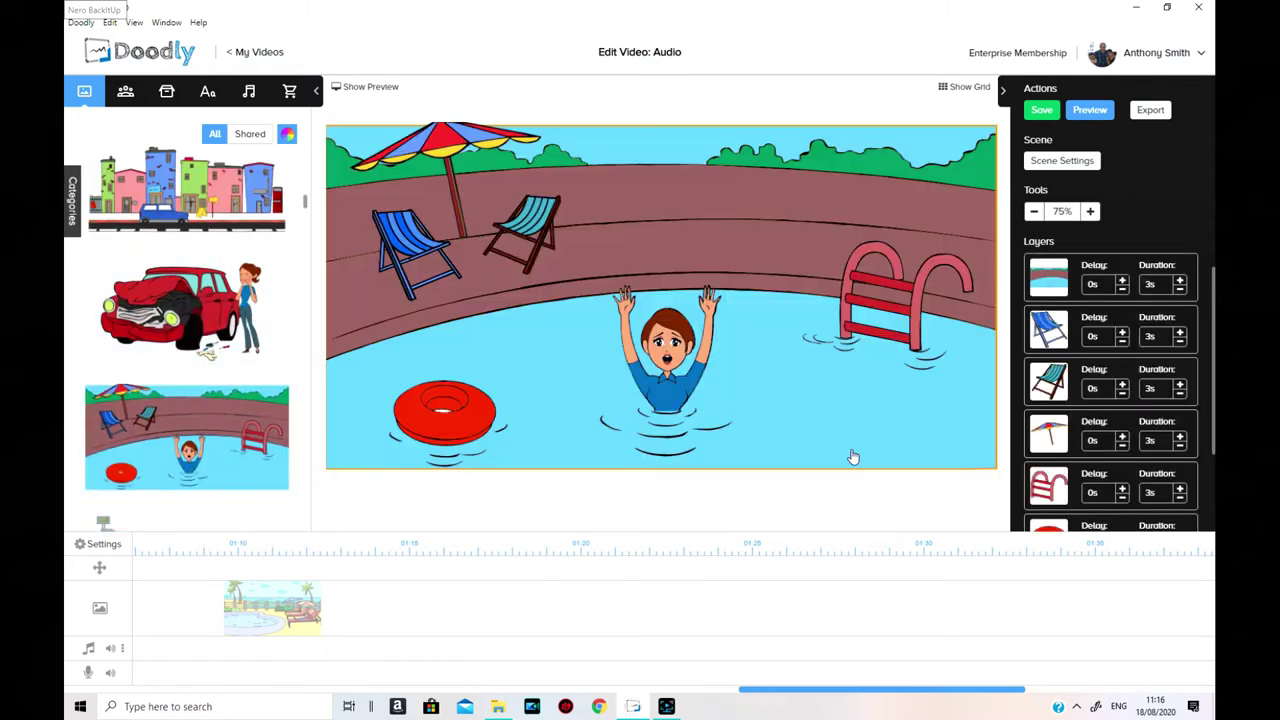
drag(845, 688, 1052, 690)
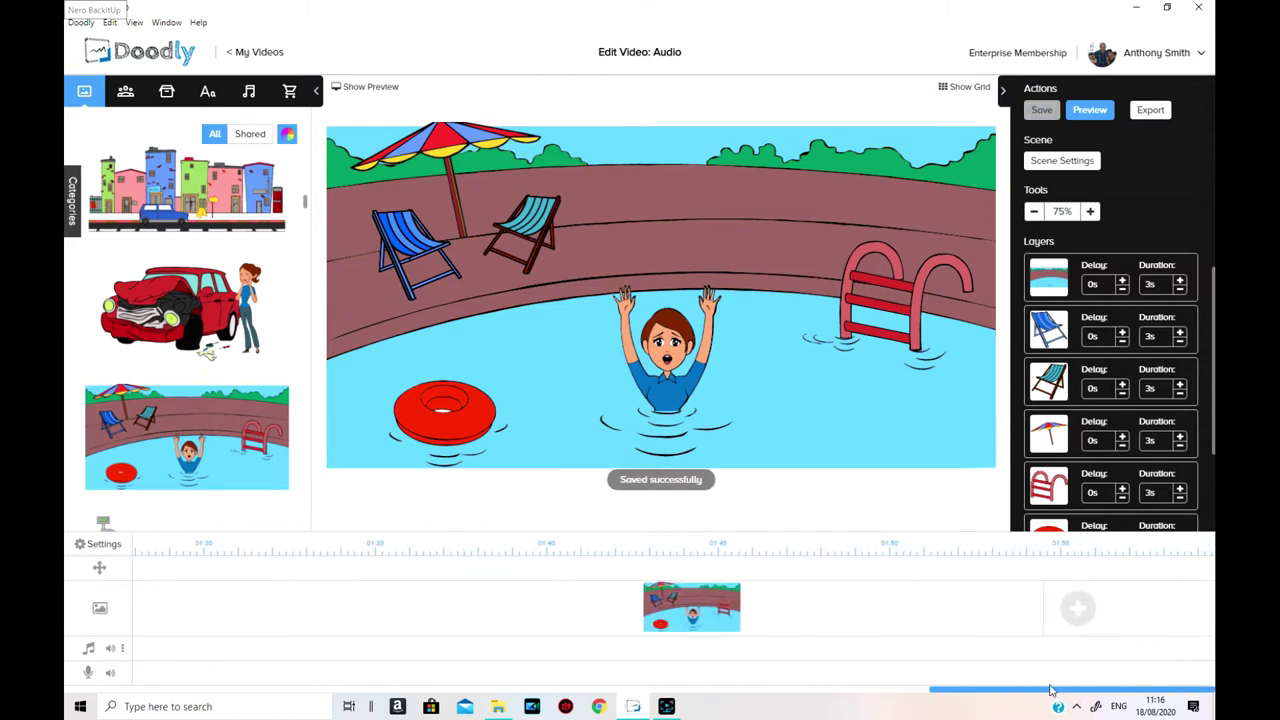
click(1076, 610)
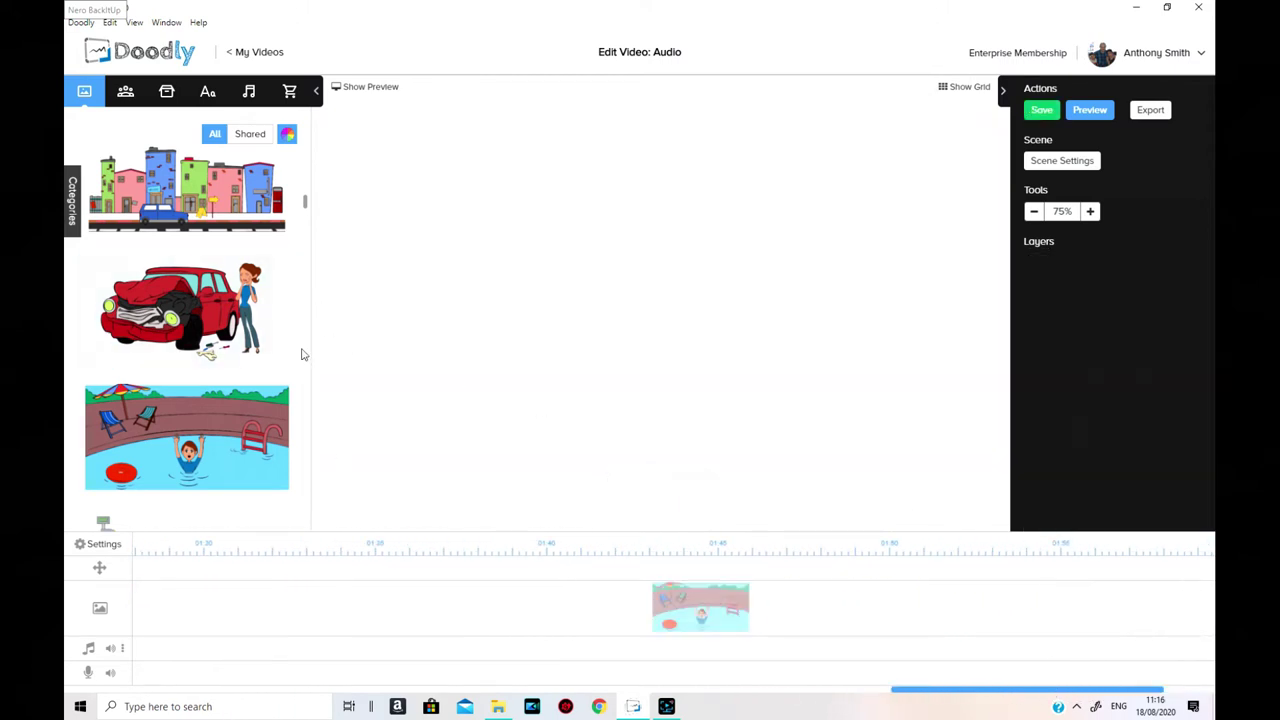
Put the hospital background in the fourth scene and add a fifth scene.
scroll(285, 395, down, 10)
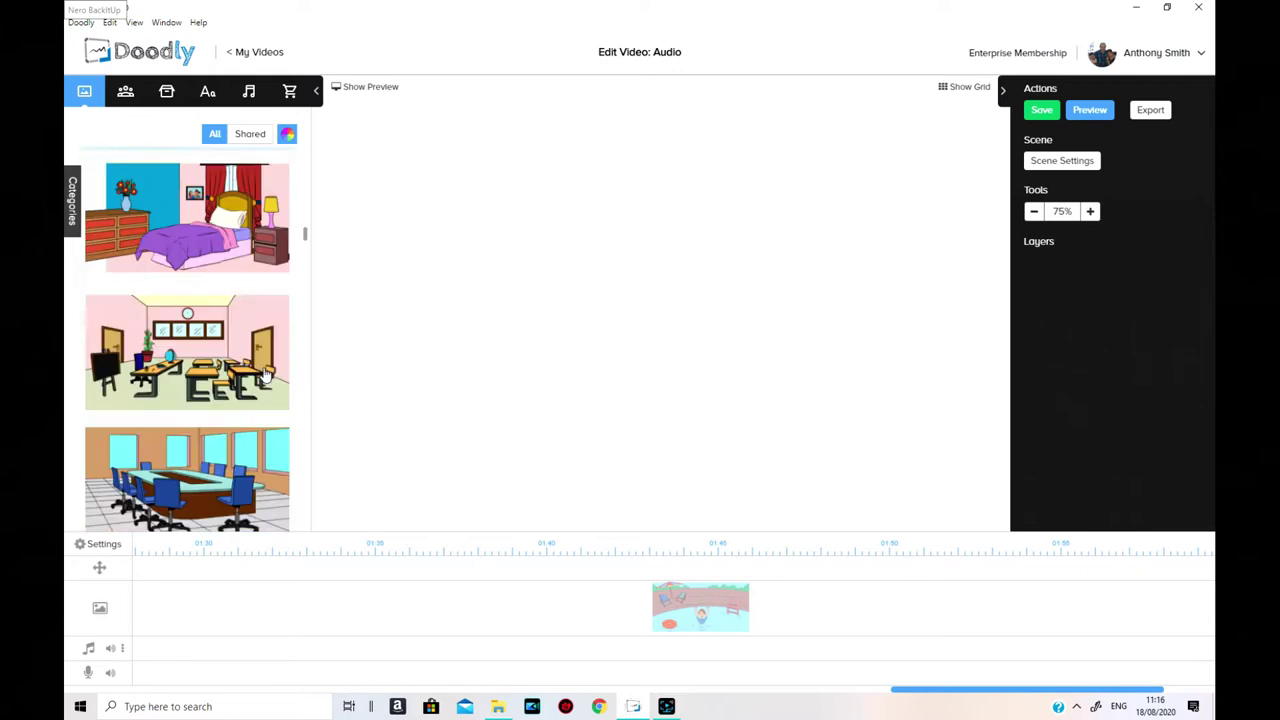
scroll(266, 375, up, 10)
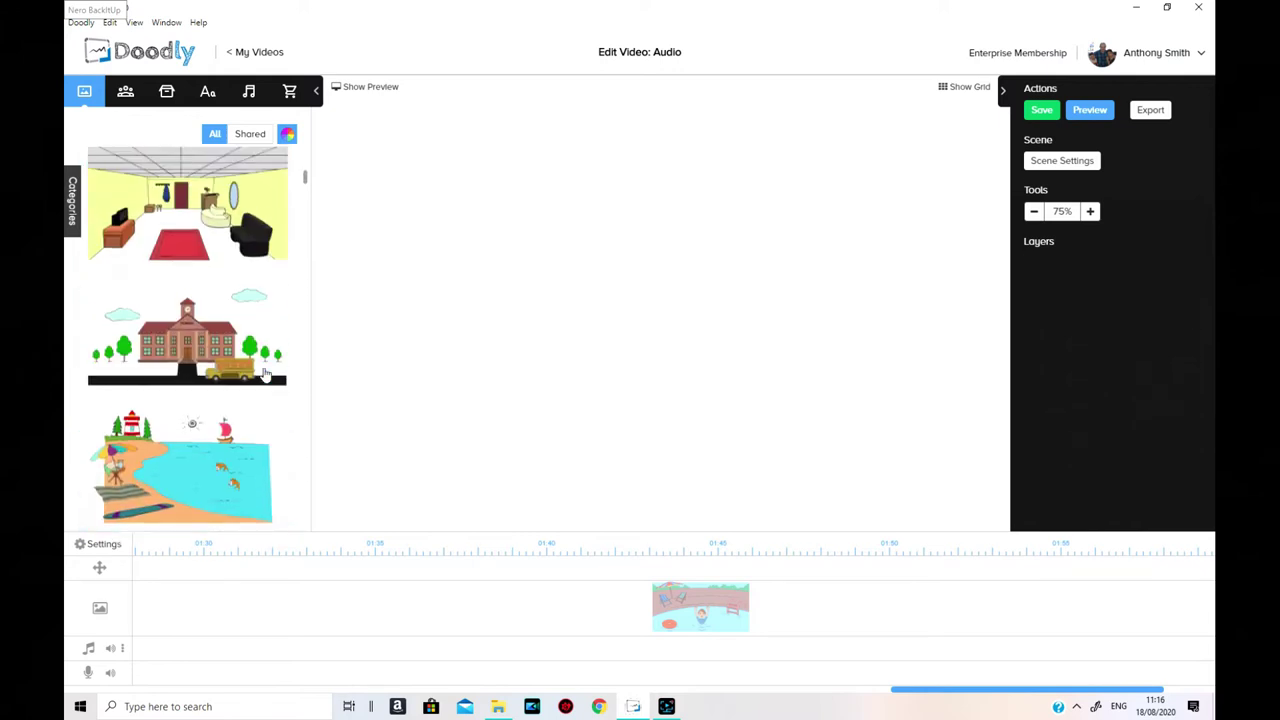
scroll(266, 375, up, 2)
scroll(266, 375, down, 10)
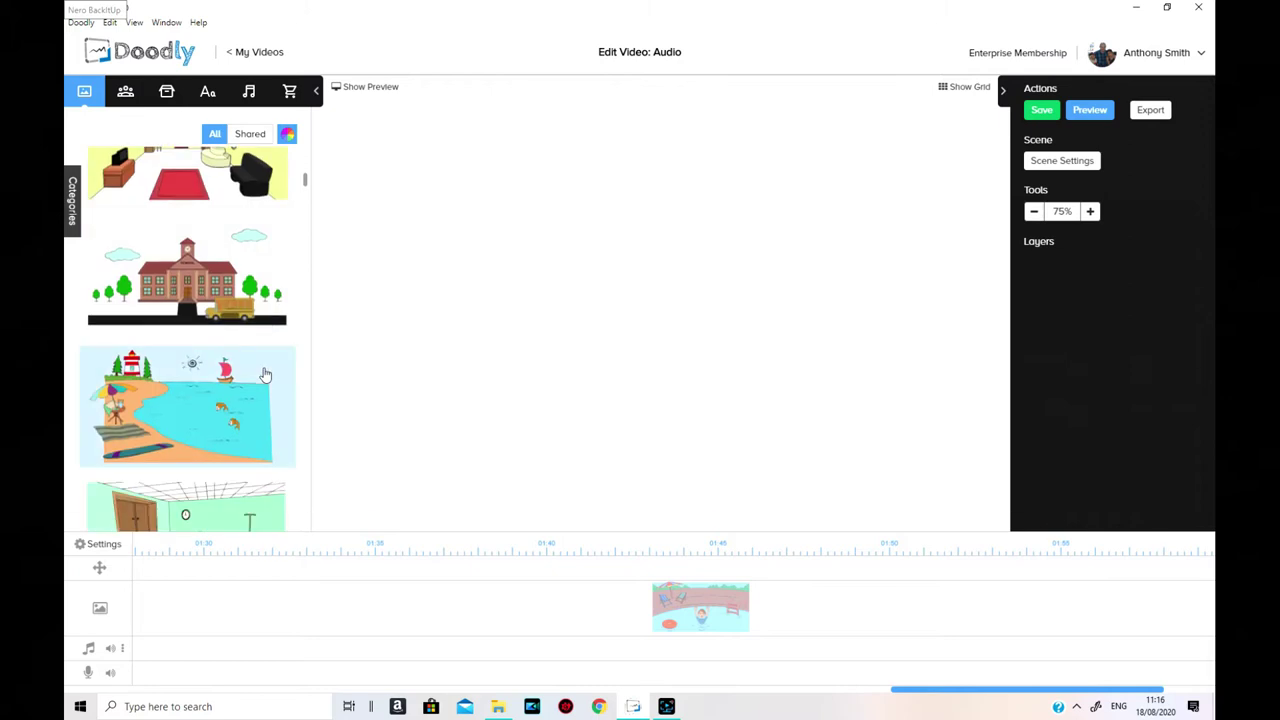
scroll(266, 375, down, 10)
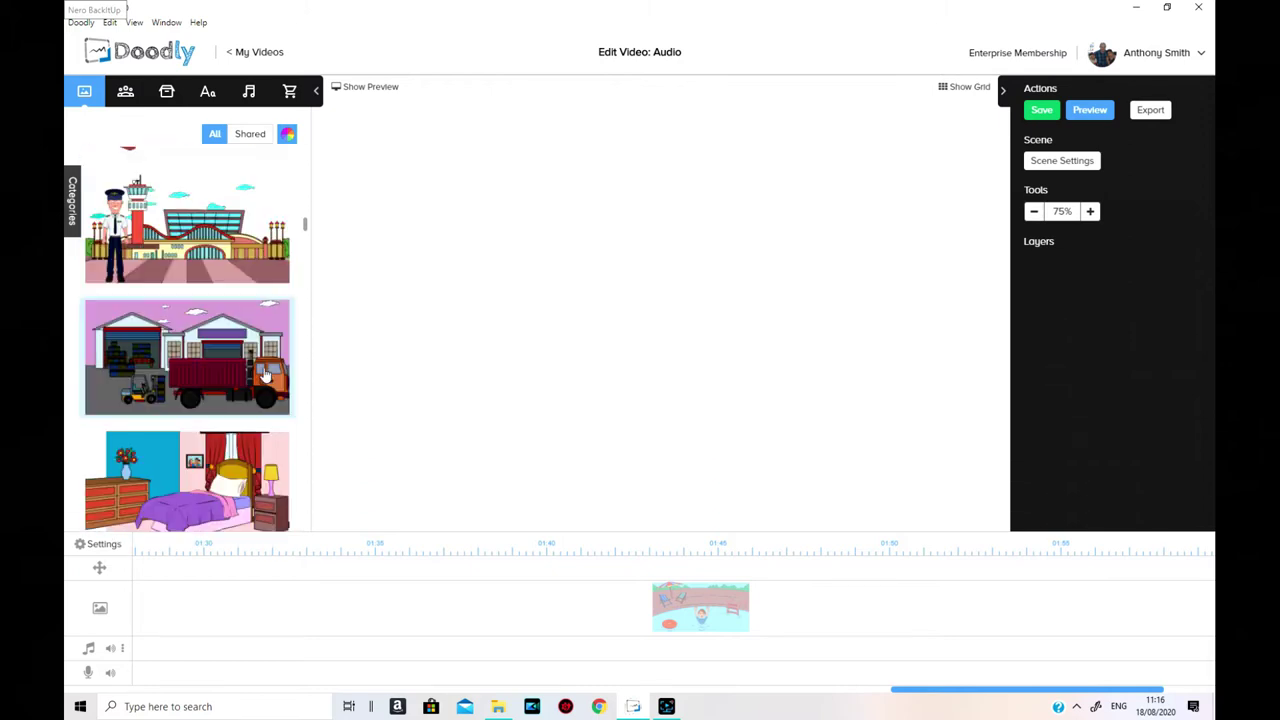
scroll(266, 375, down, 10)
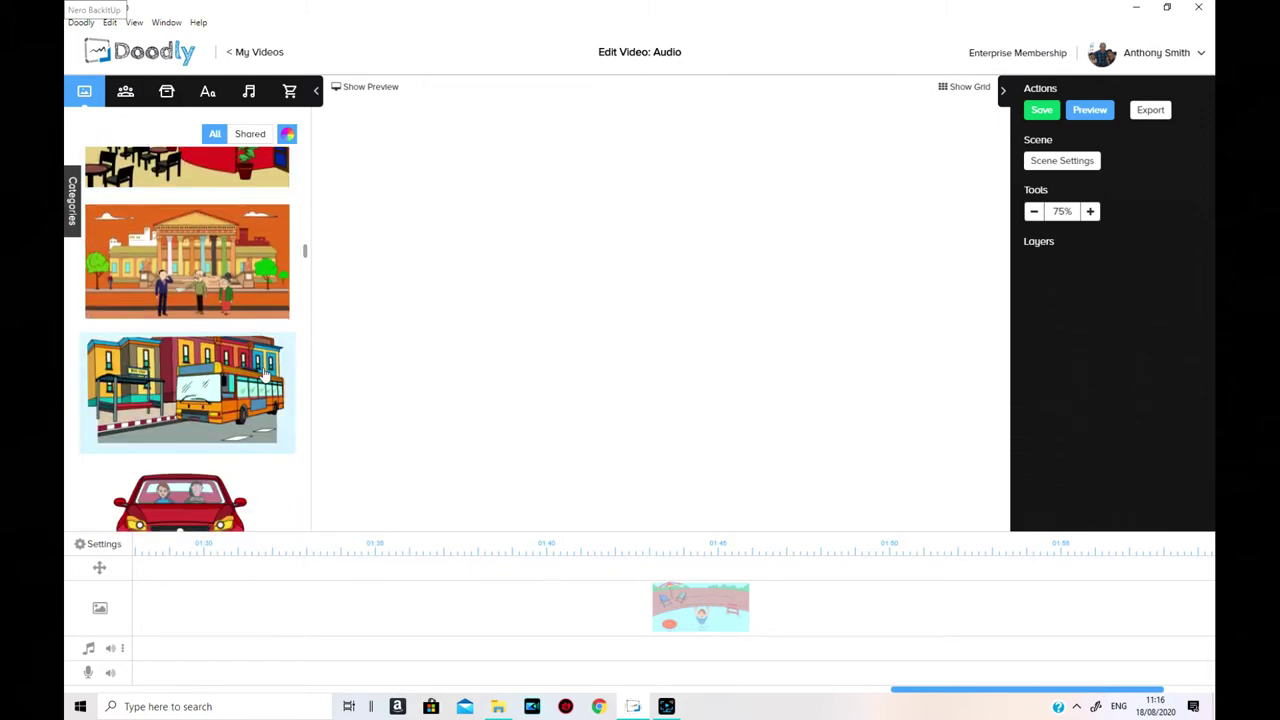
click(205, 288)
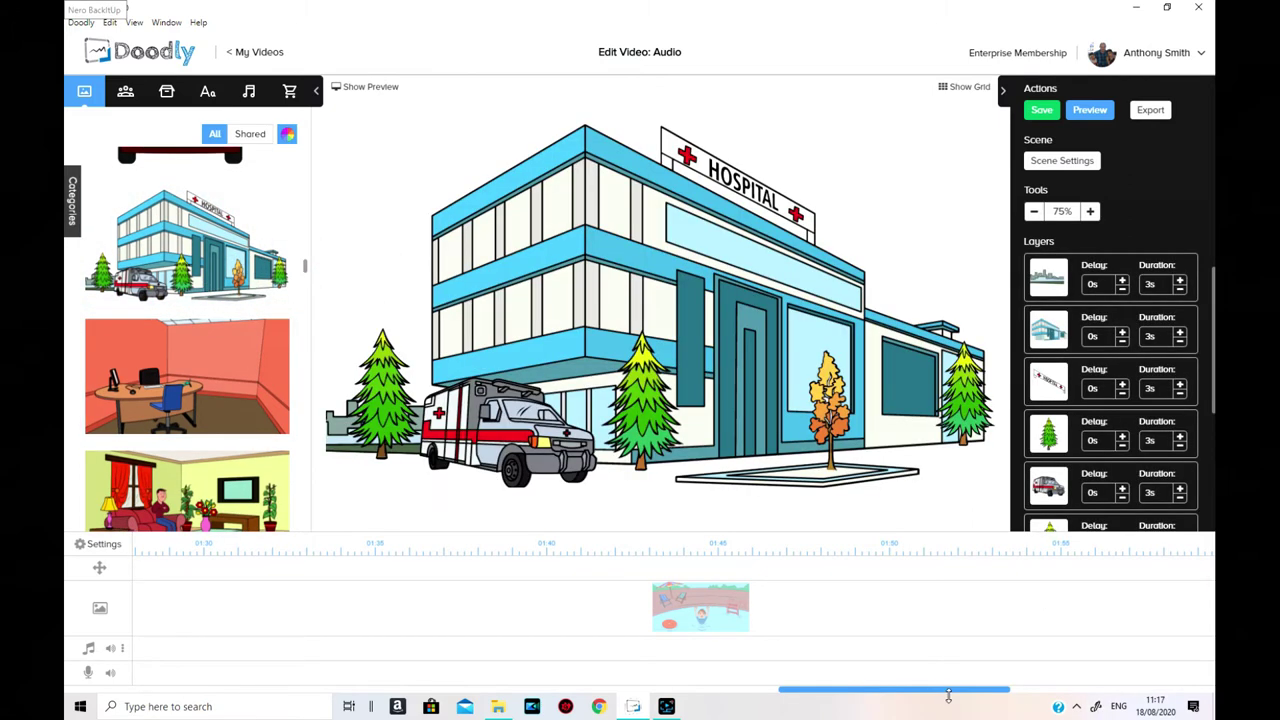
drag(955, 692, 1196, 697)
click(1077, 608)
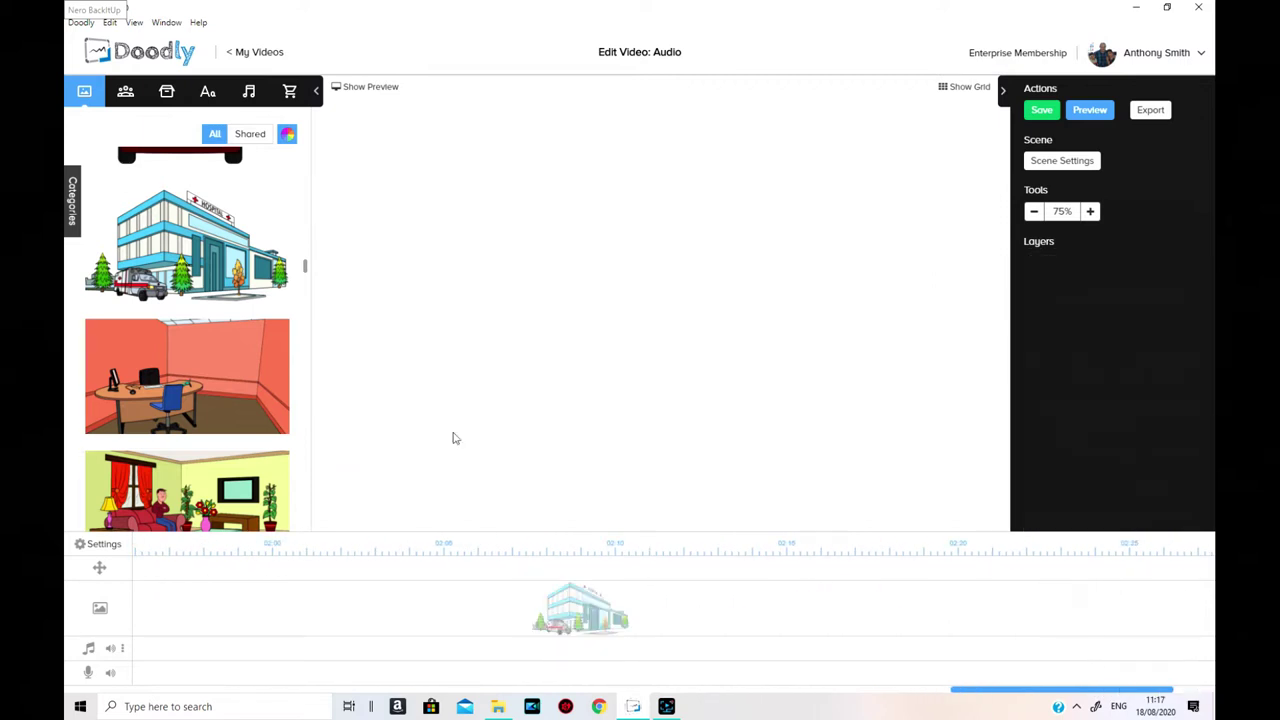
Fill the fifth scene with the kitchen background showing the man and woman.
scroll(237, 372, down, 3)
scroll(240, 370, down, 10)
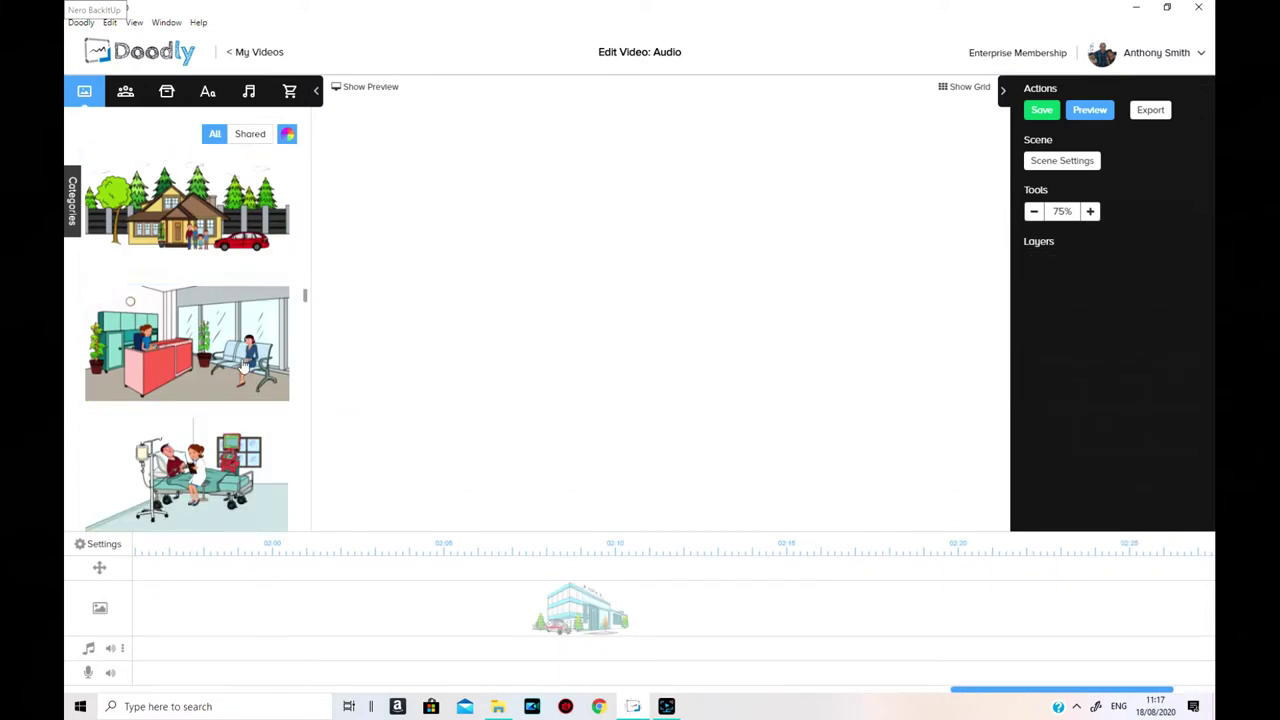
scroll(240, 367, down, 5)
click(208, 296)
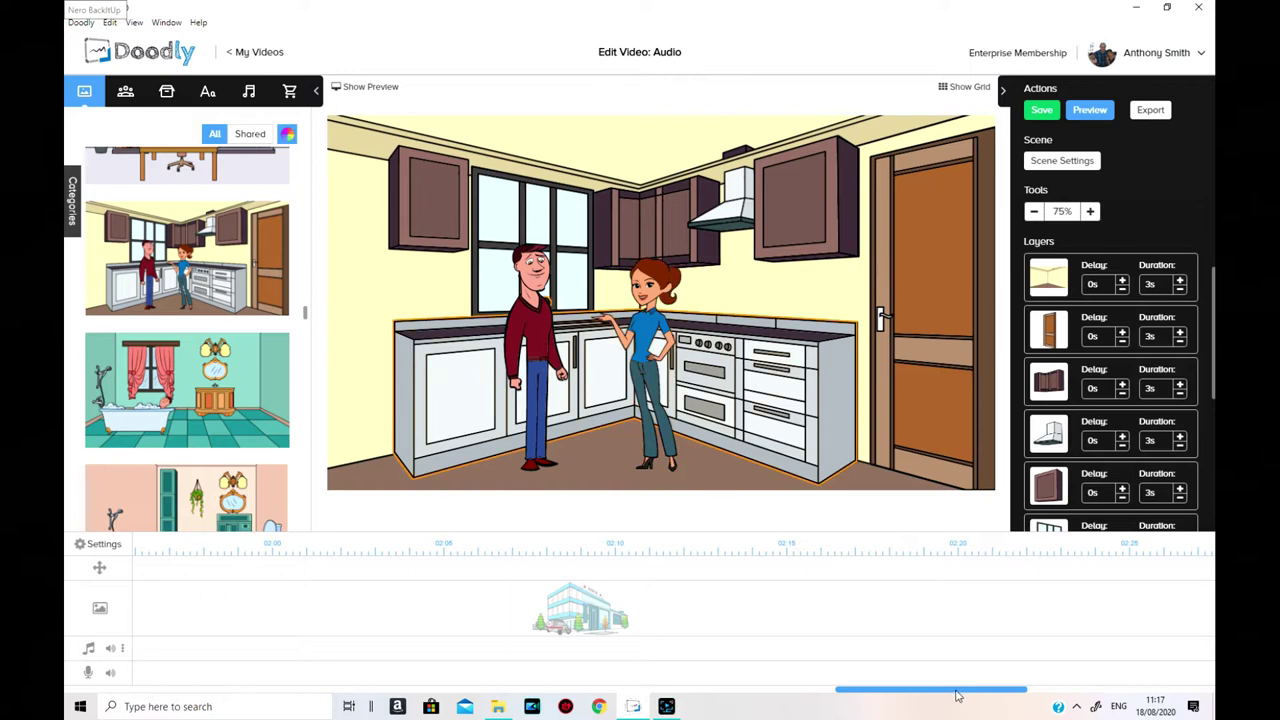
drag(957, 695, 370, 706)
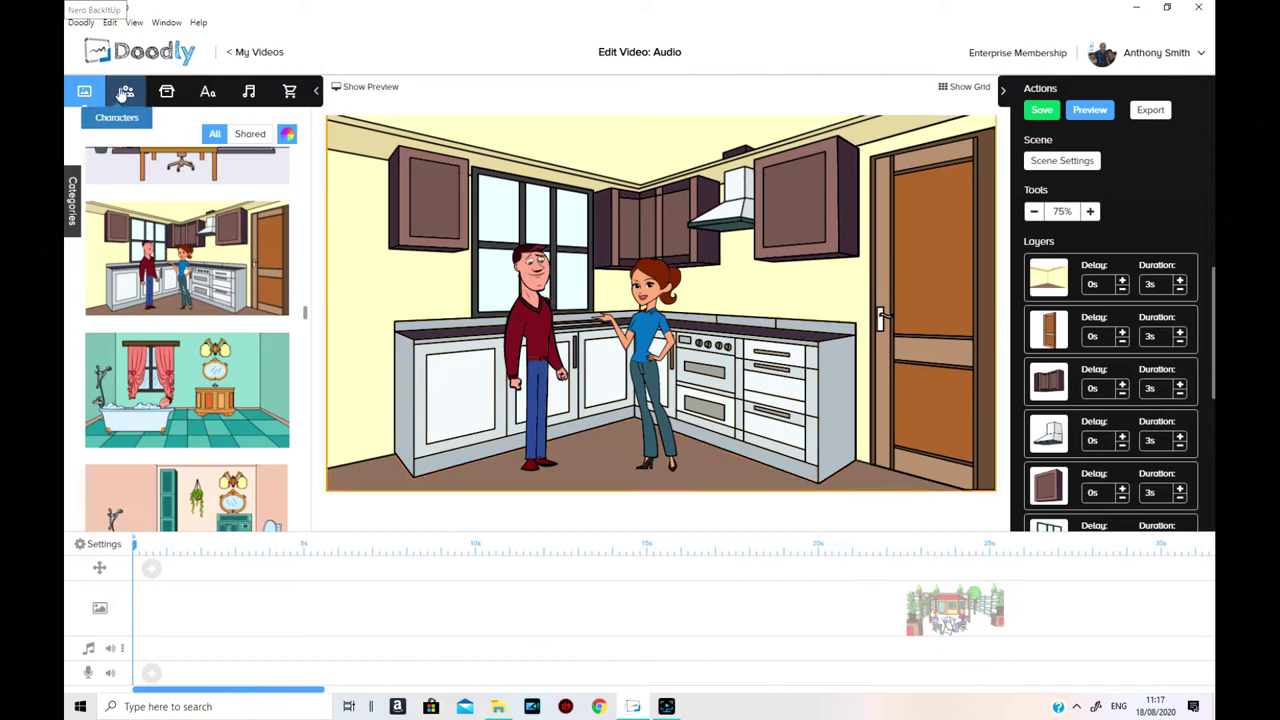
Show the sound library and filter its Categories to Music only.
click(258, 94)
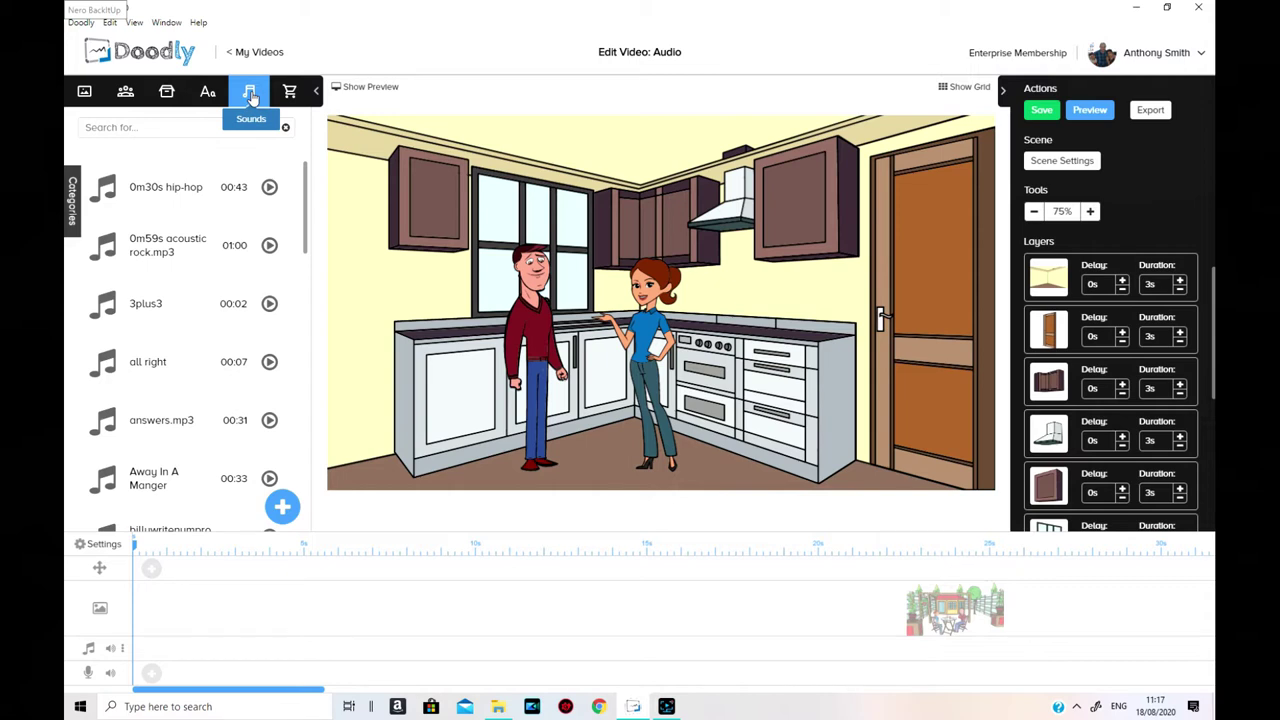
click(73, 205)
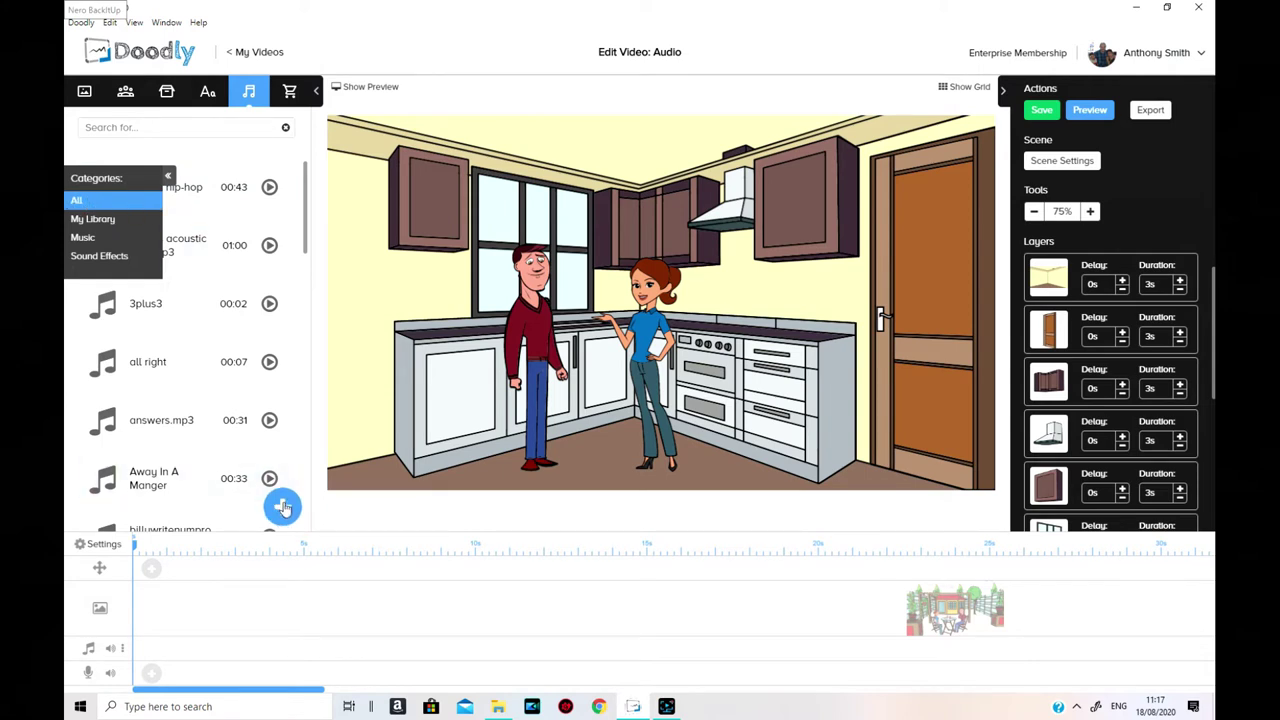
click(112, 220)
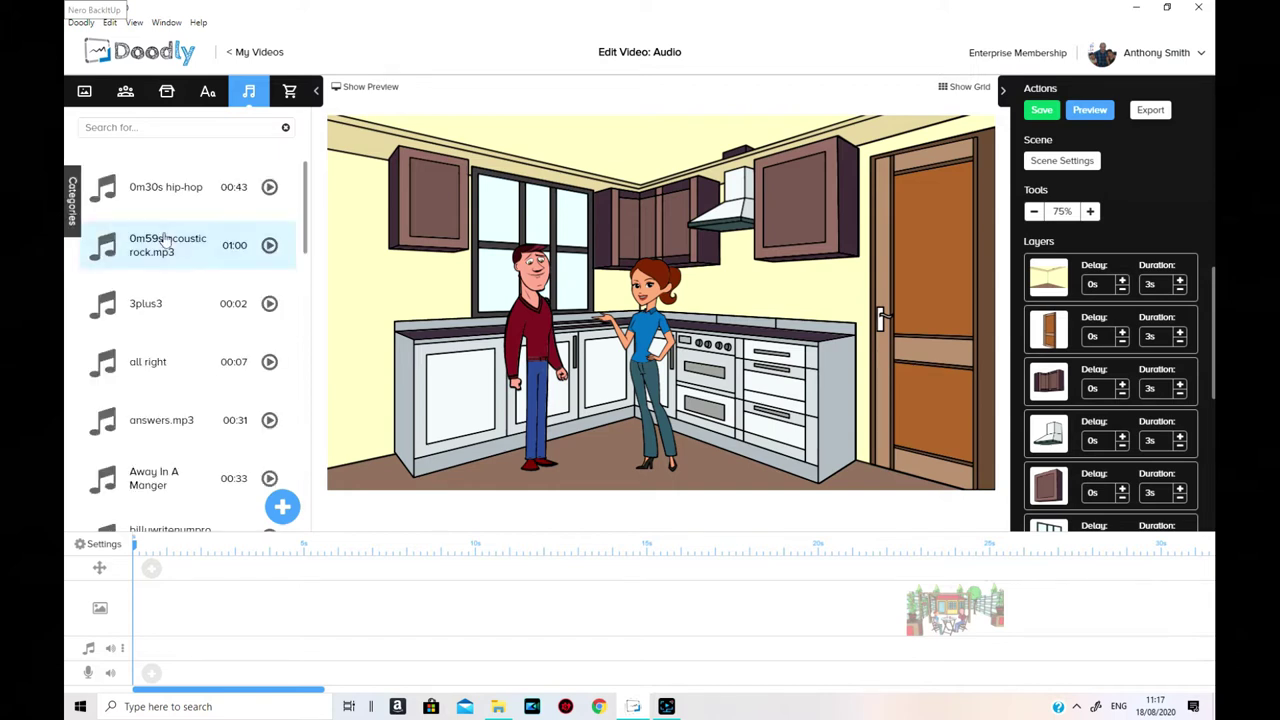
click(74, 218)
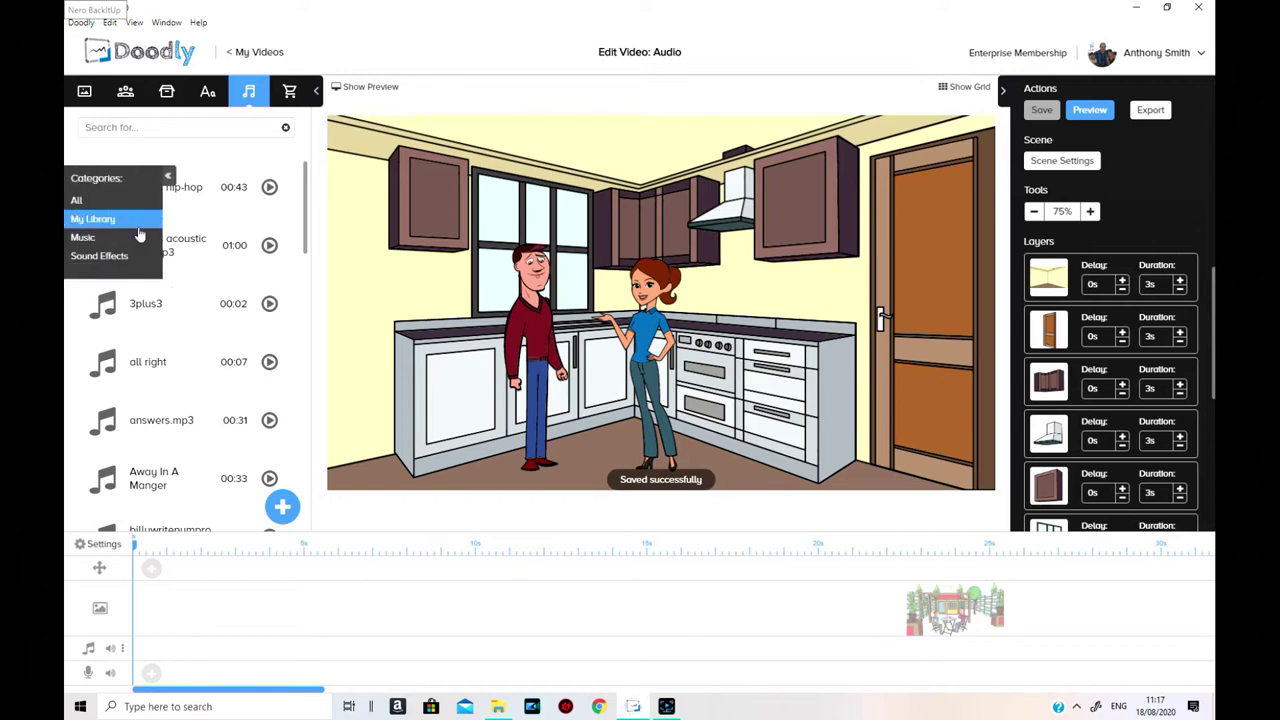
click(130, 238)
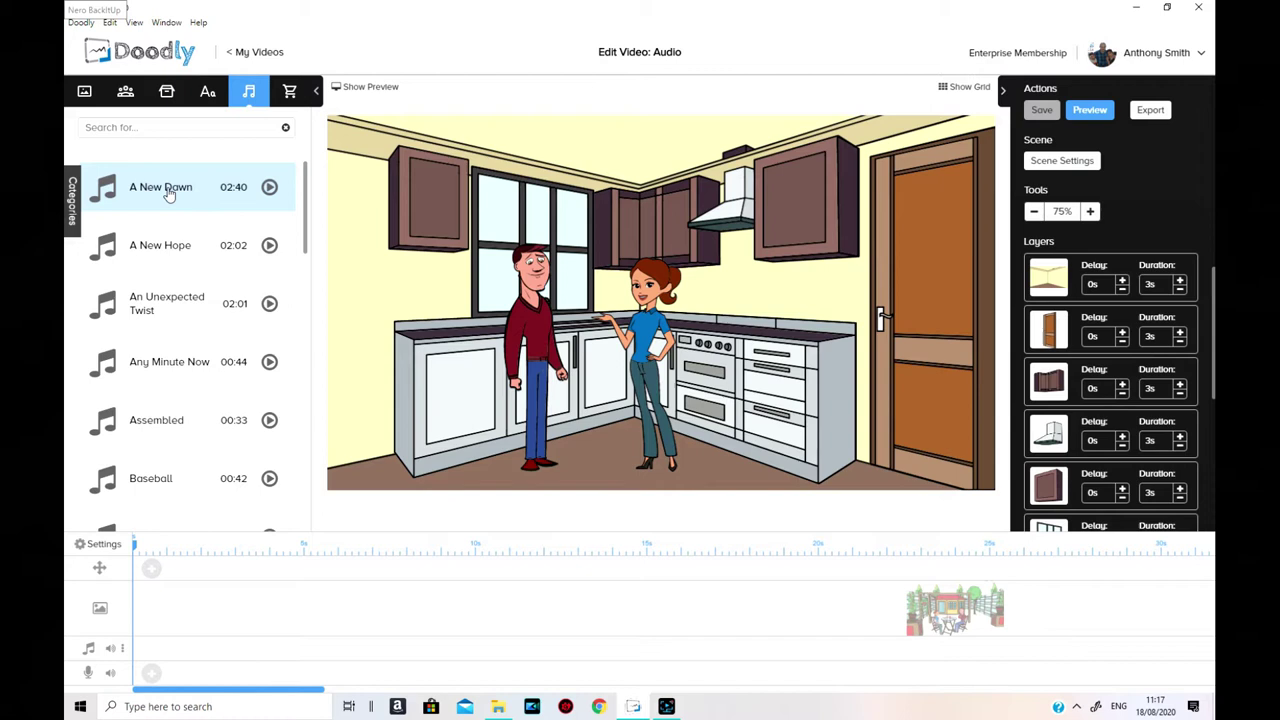
Add A New Dawn to the music track, then set the library Categories back to All.
drag(194, 194, 232, 662)
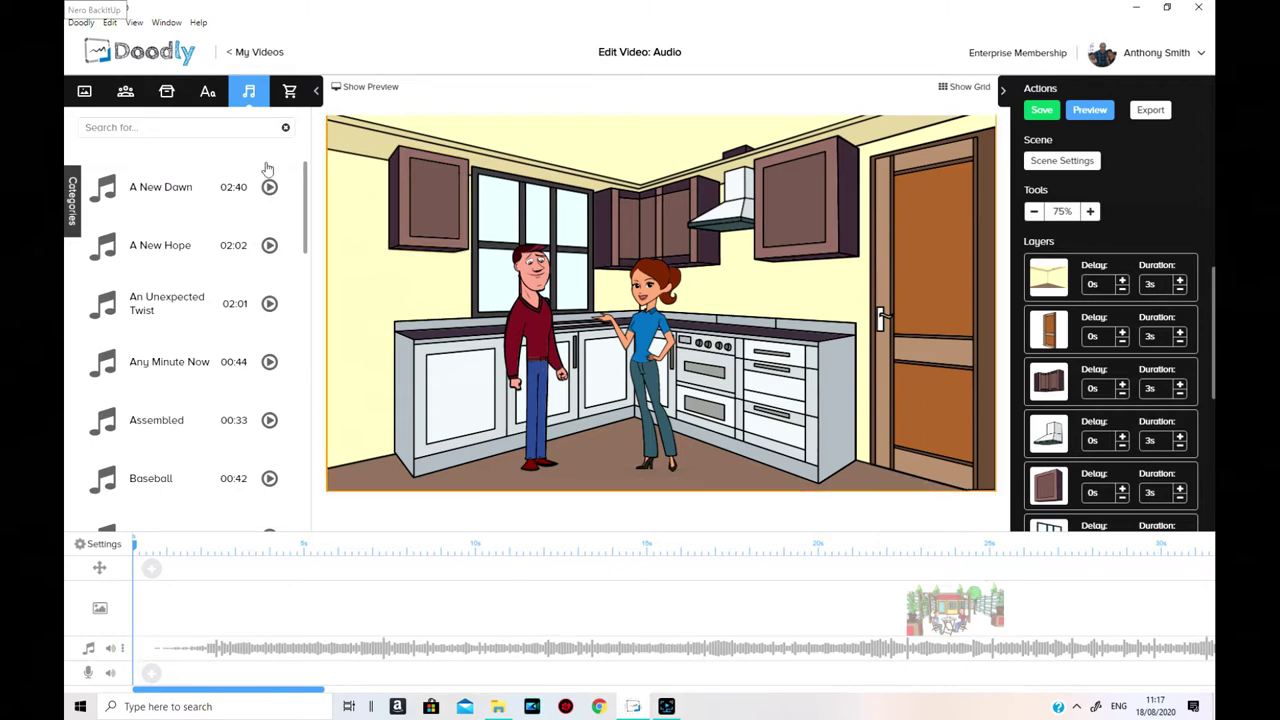
click(72, 218)
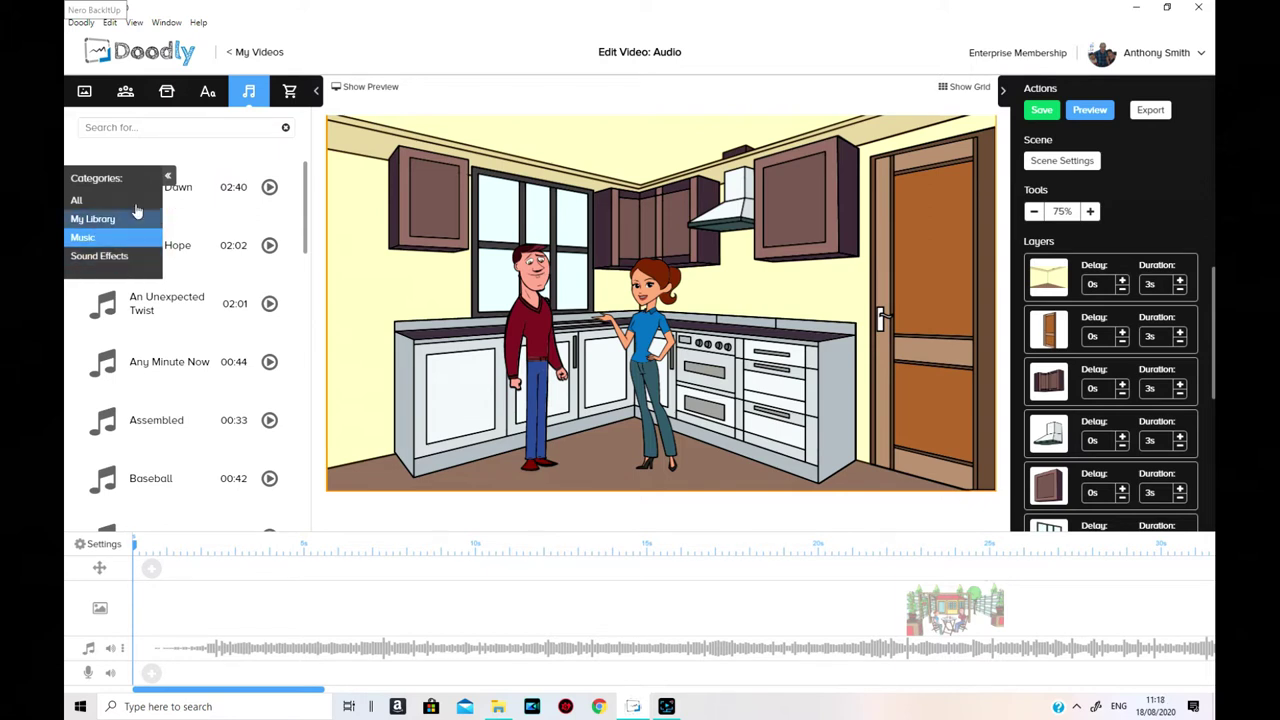
click(78, 201)
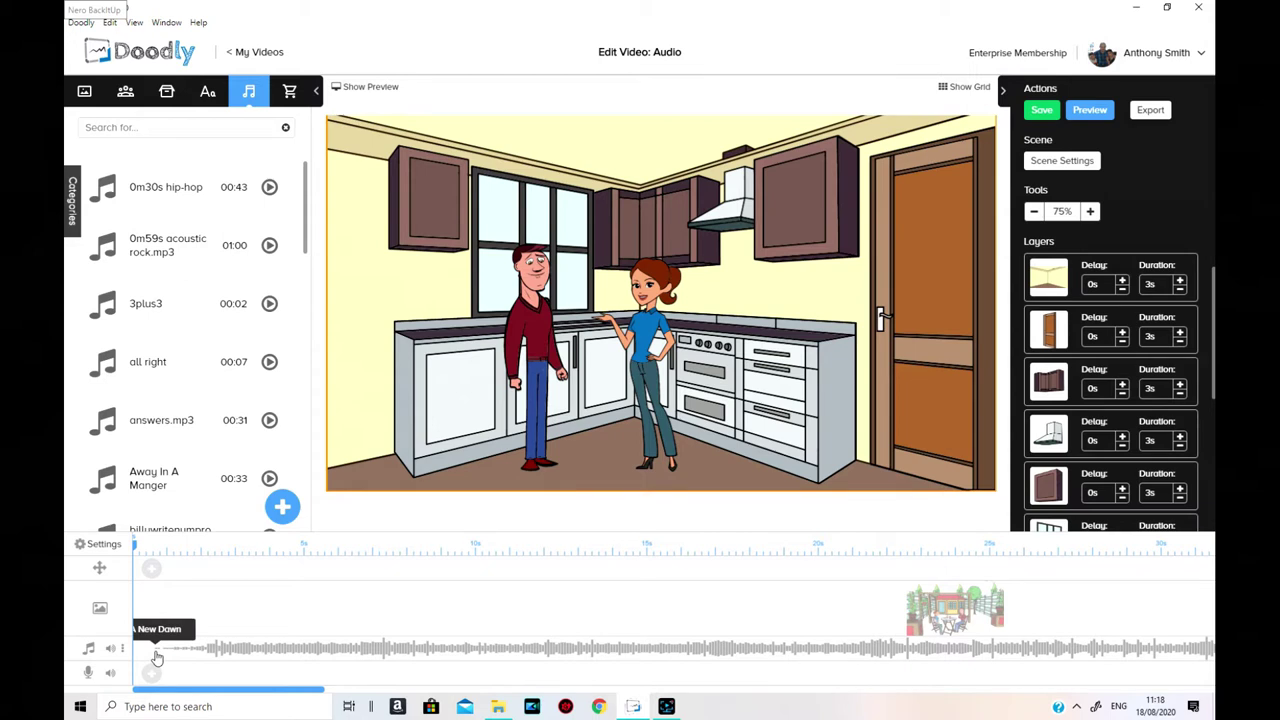
Scroll along the timeline and bring up the A New Dawn clip's options.
drag(306, 695, 1200, 710)
mouse_move(514, 658)
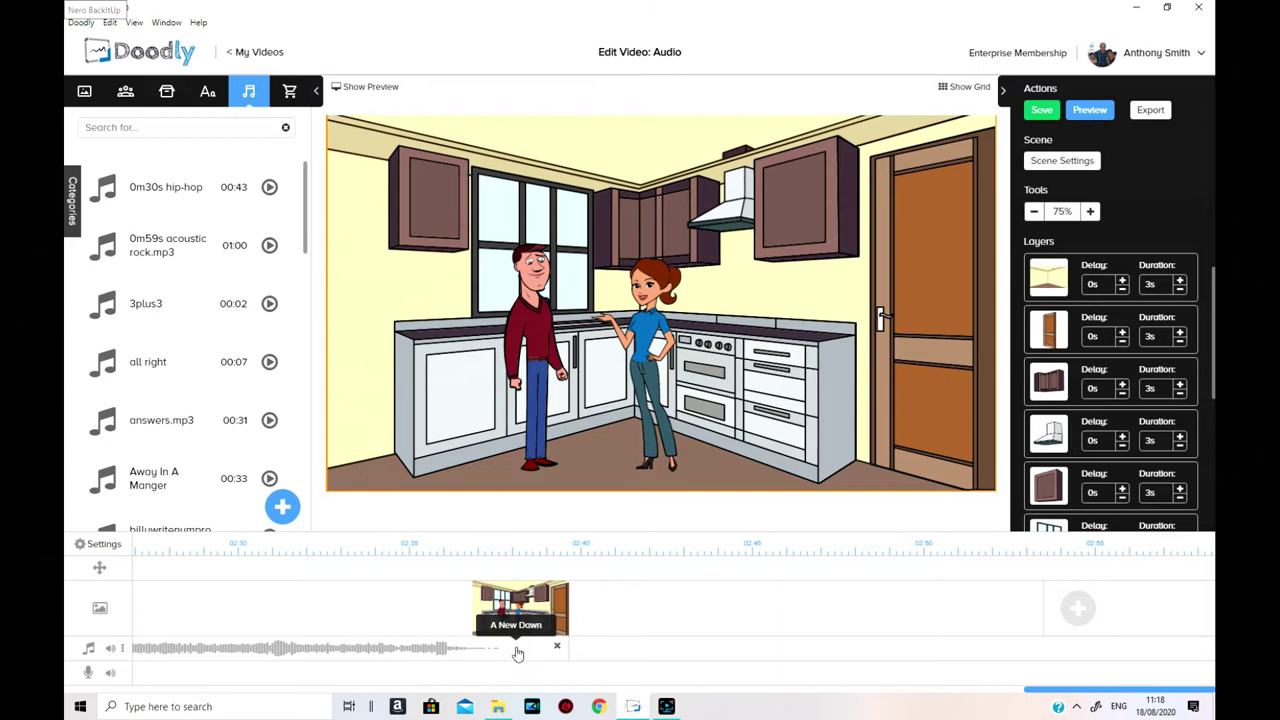
right_click(517, 654)
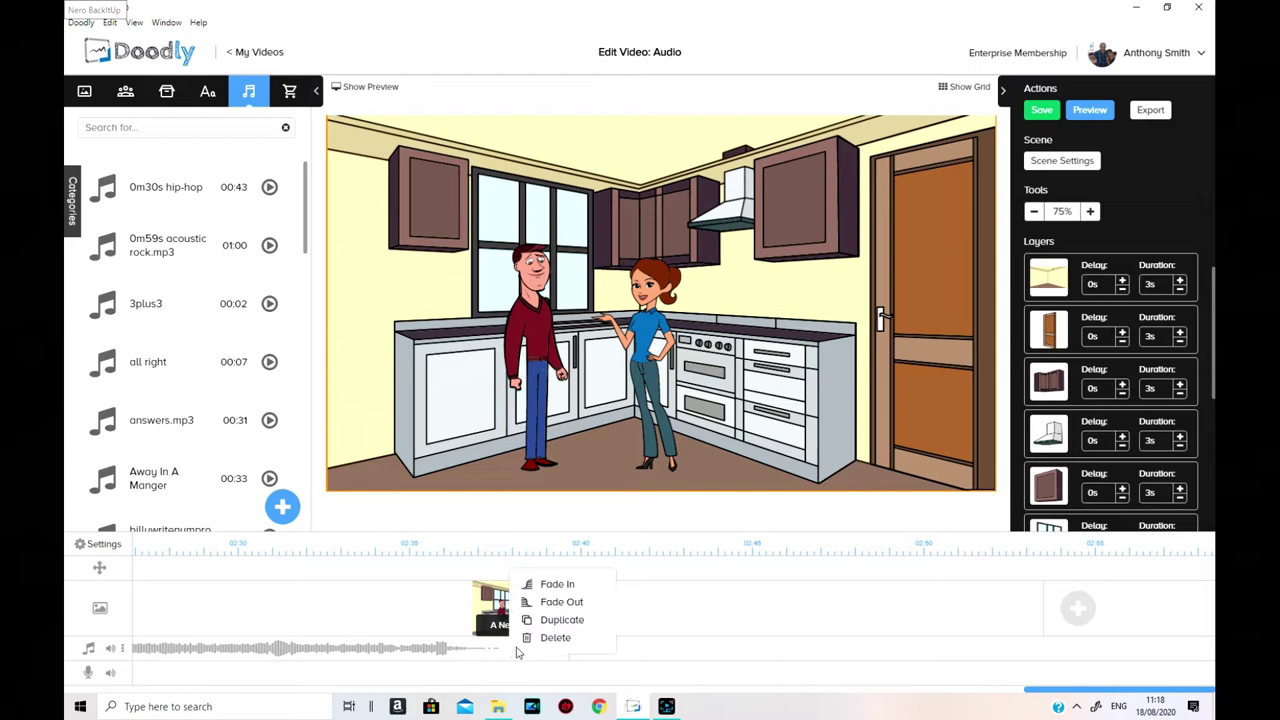
Duplicate the A New Dawn clip and trim the copy's end to just past the last scene.
click(571, 622)
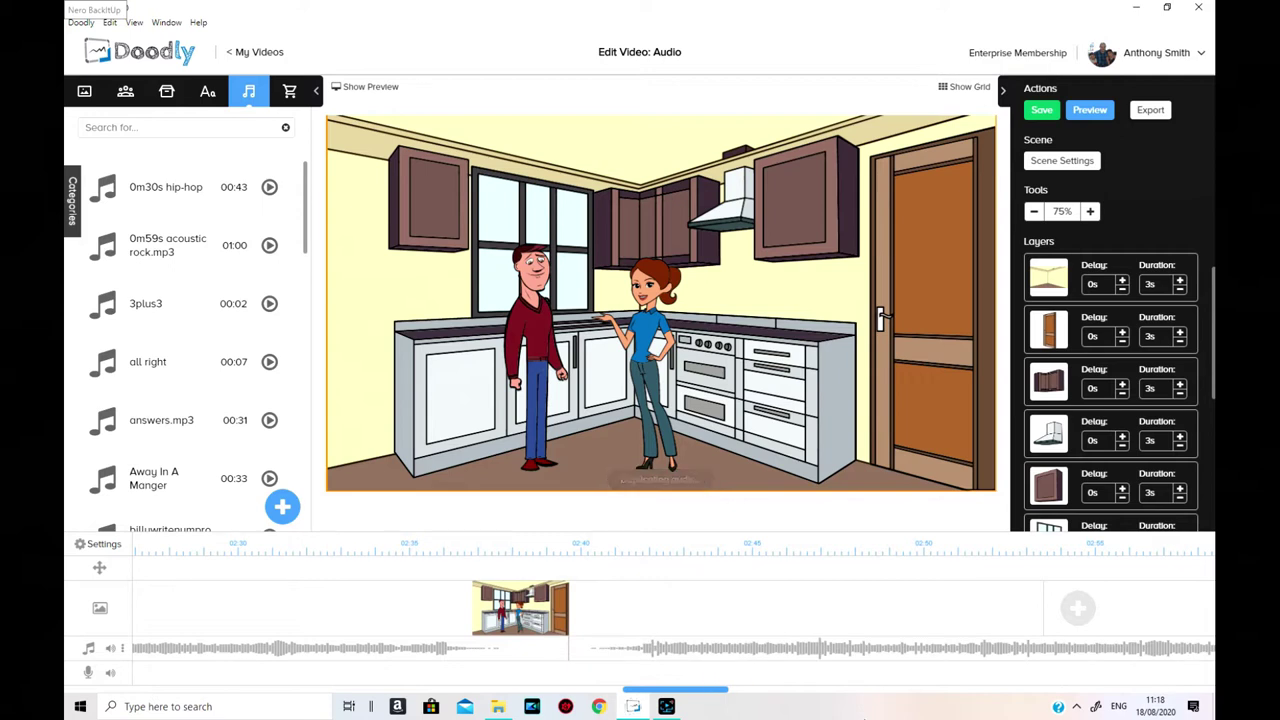
drag(713, 697, 1160, 690)
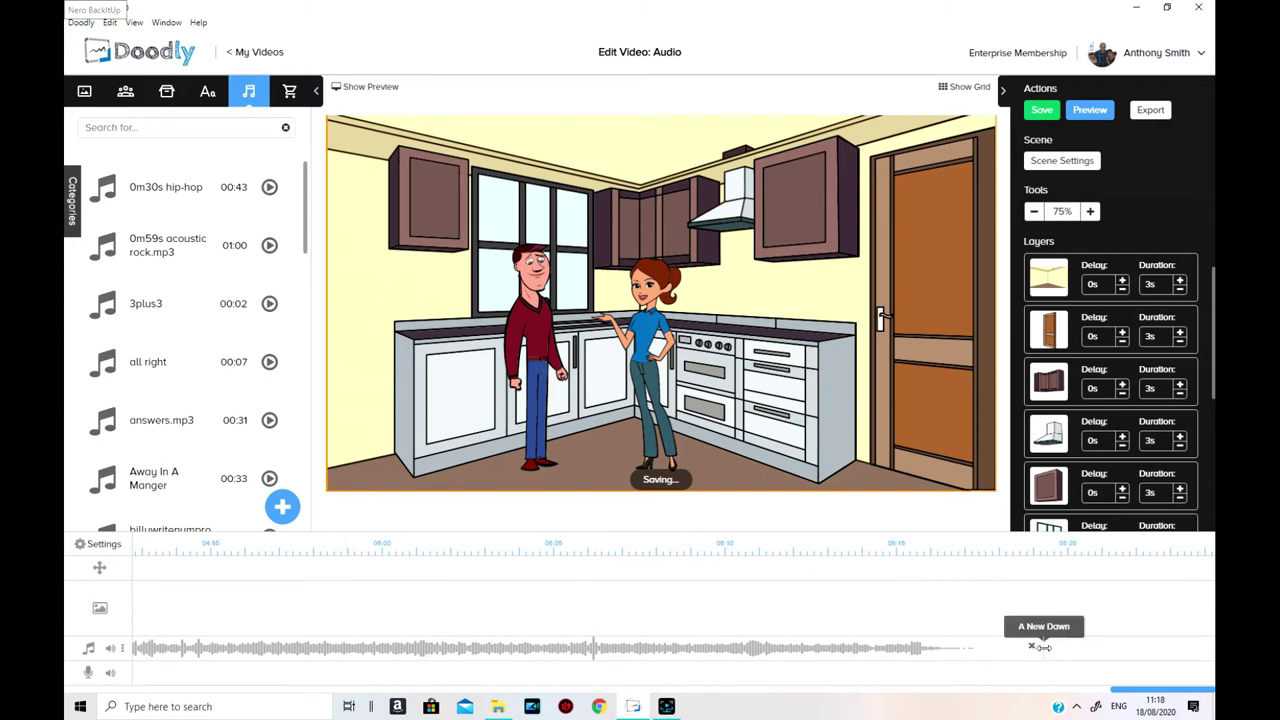
drag(1040, 651, 105, 630)
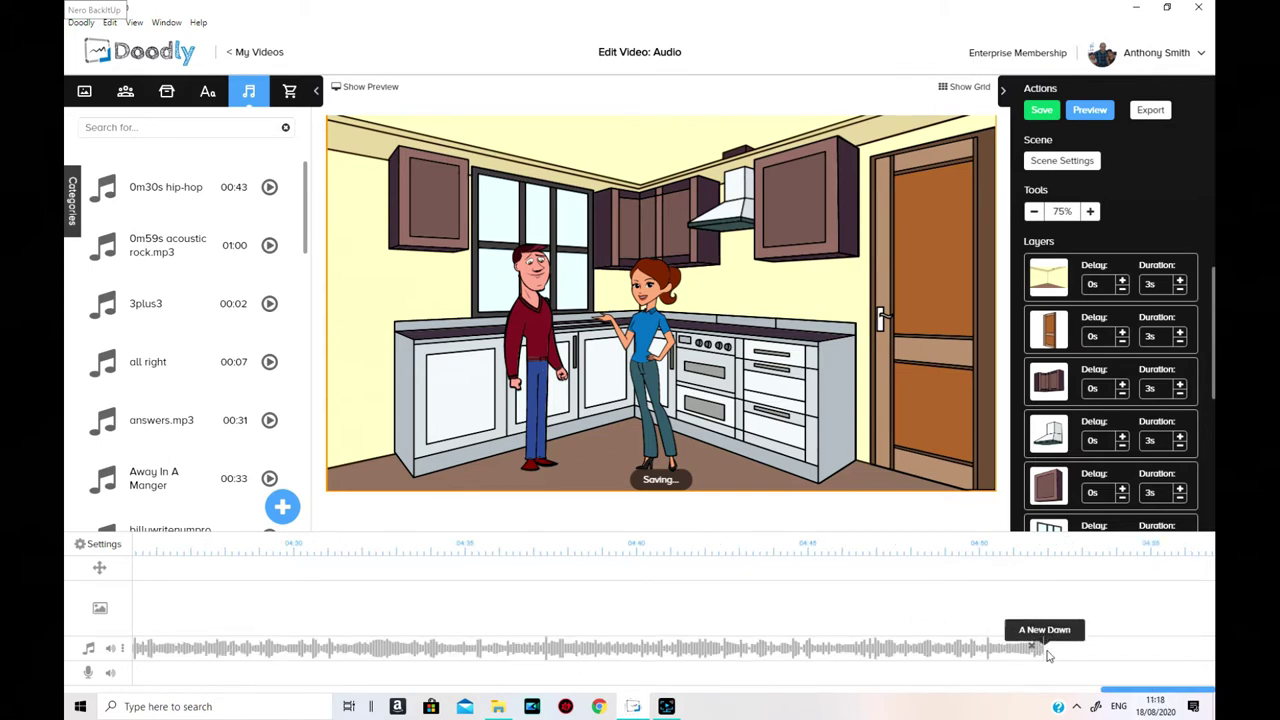
drag(1040, 648, 121, 638)
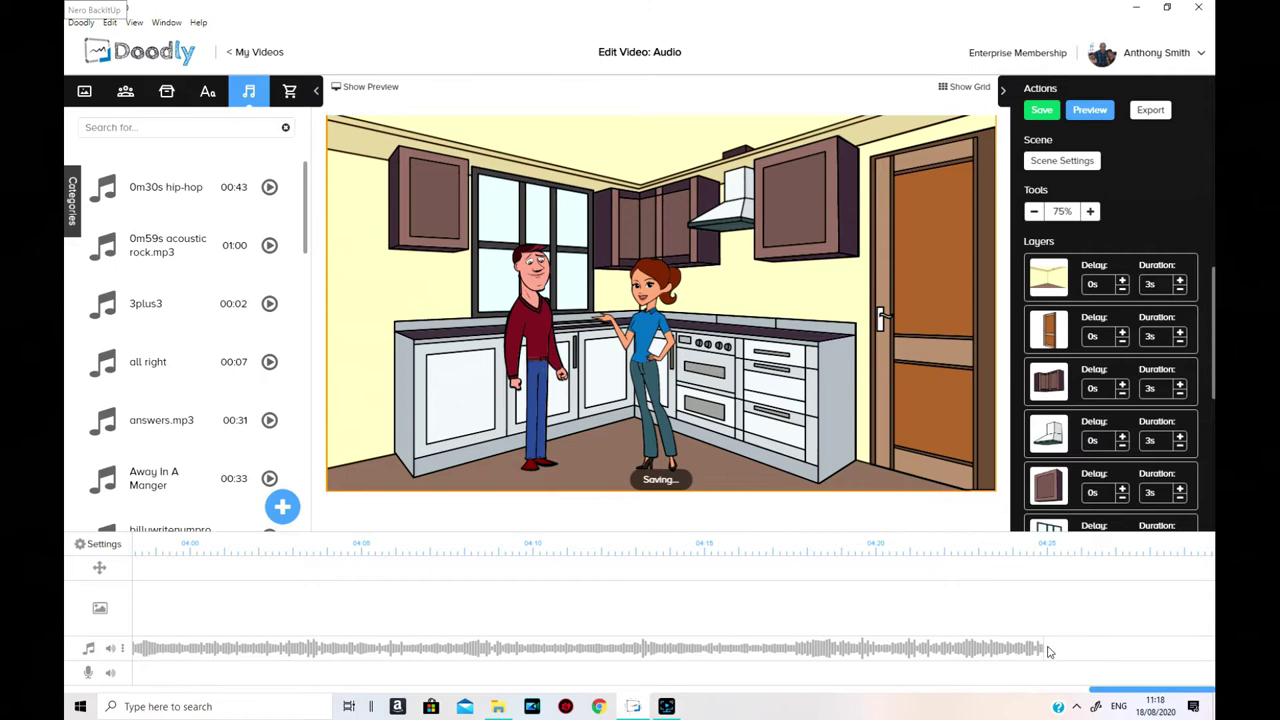
drag(1043, 648, 140, 647)
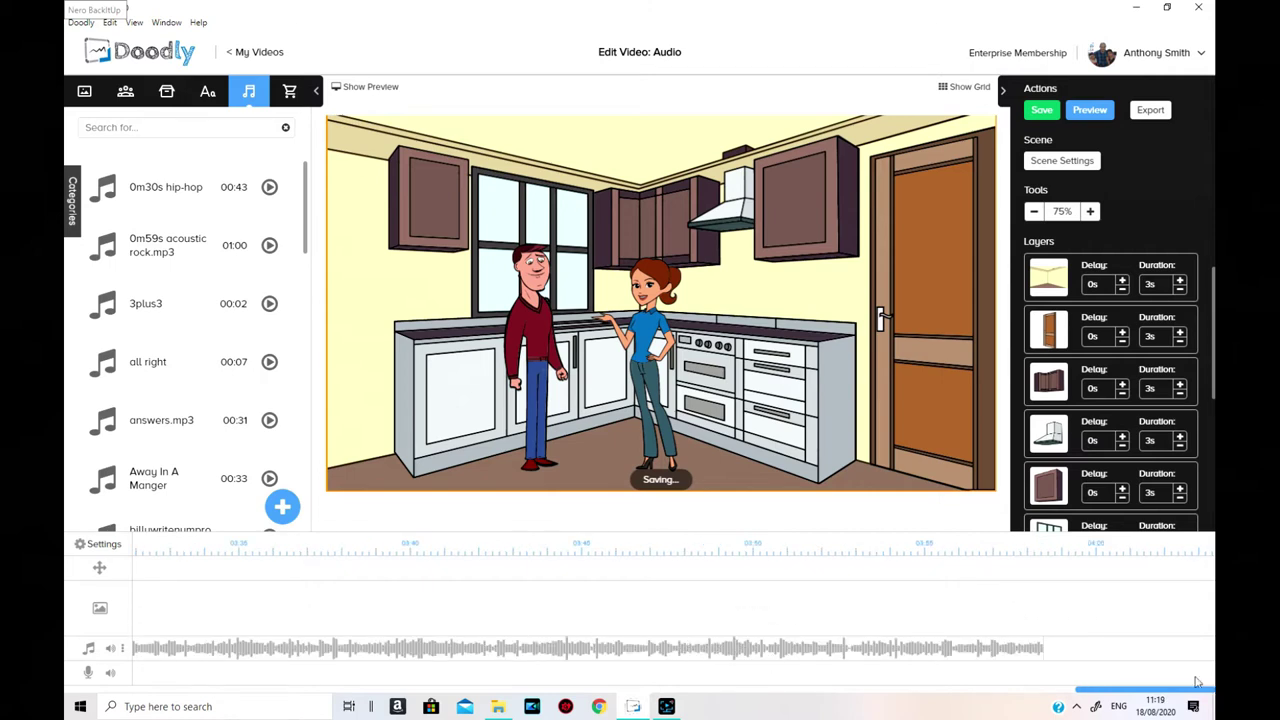
drag(1043, 648, 152, 636)
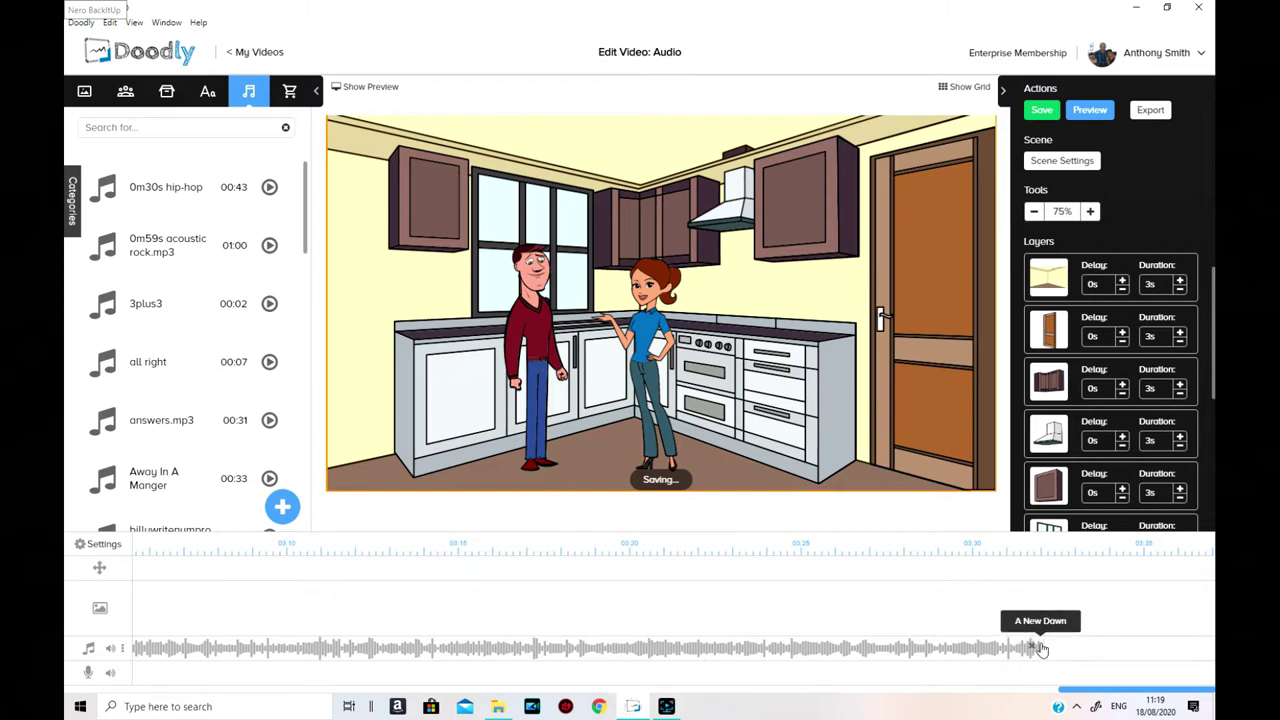
drag(1015, 650, 140, 646)
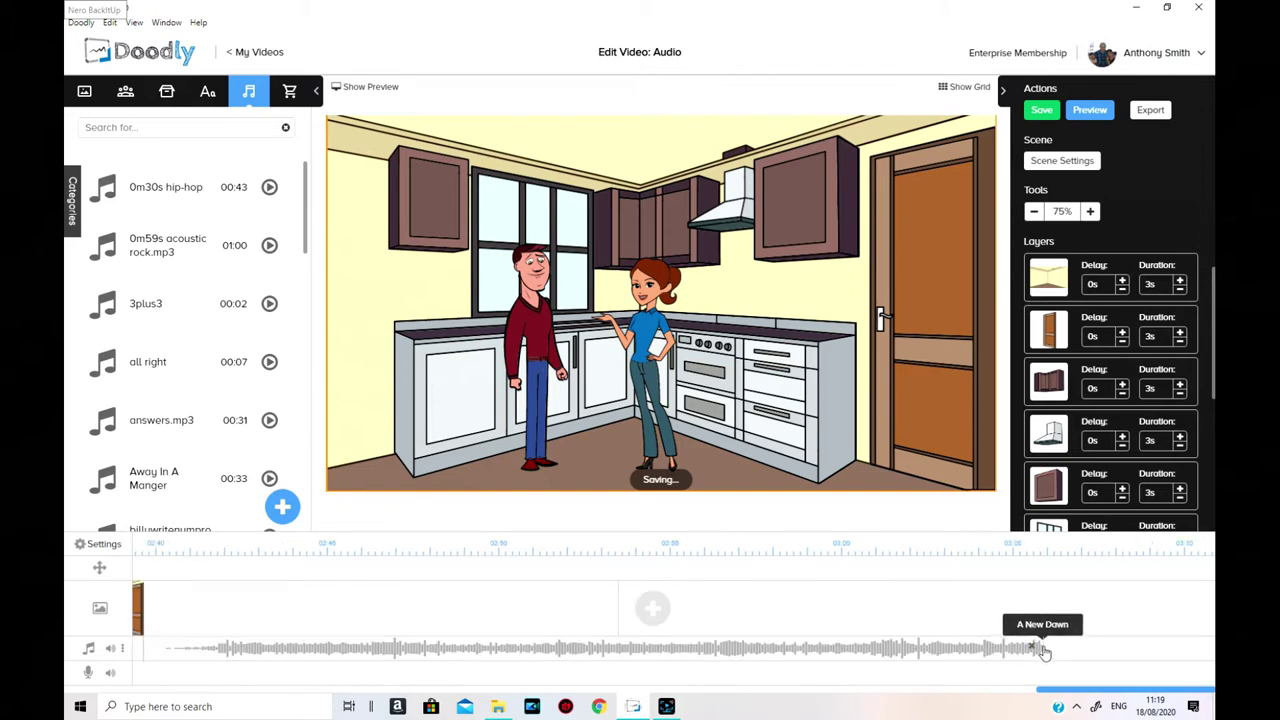
drag(1042, 645, 620, 646)
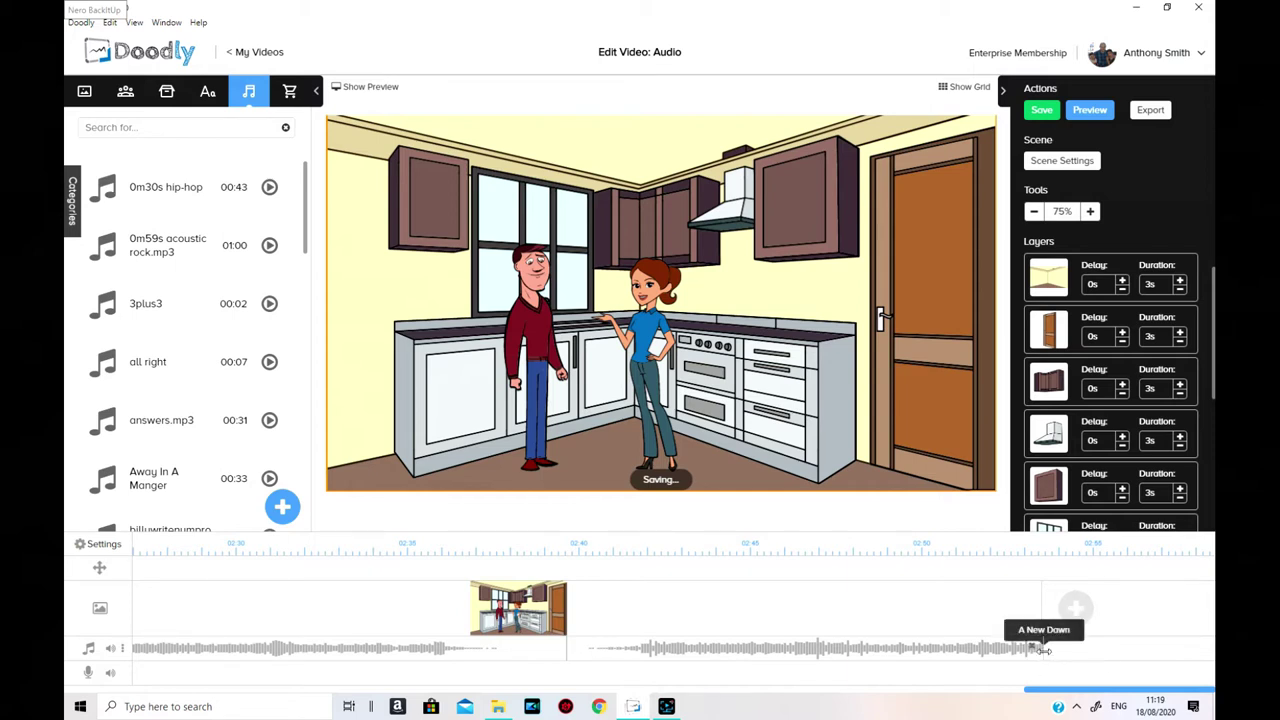
Slide the copied A New Dawn clip against the first, ending the music around 2:52.
drag(1043, 650, 1186, 630)
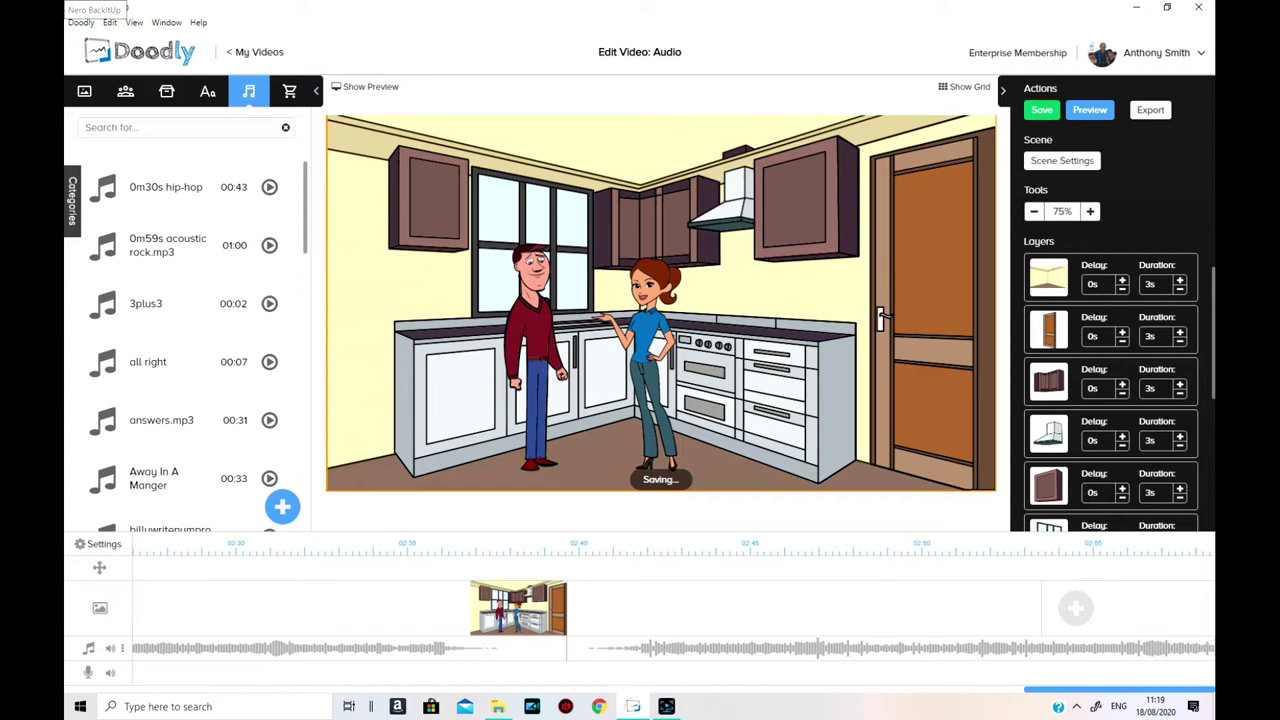
drag(1072, 695, 1125, 697)
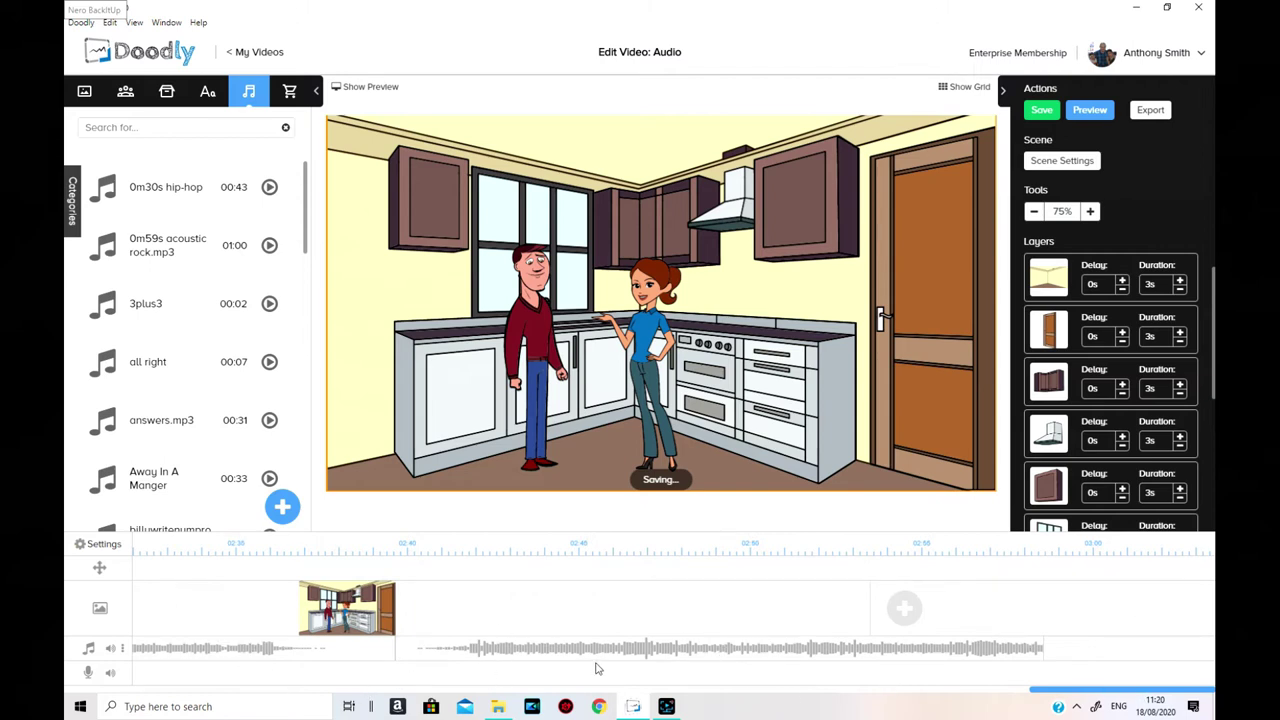
right_click(1009, 655)
click(1063, 606)
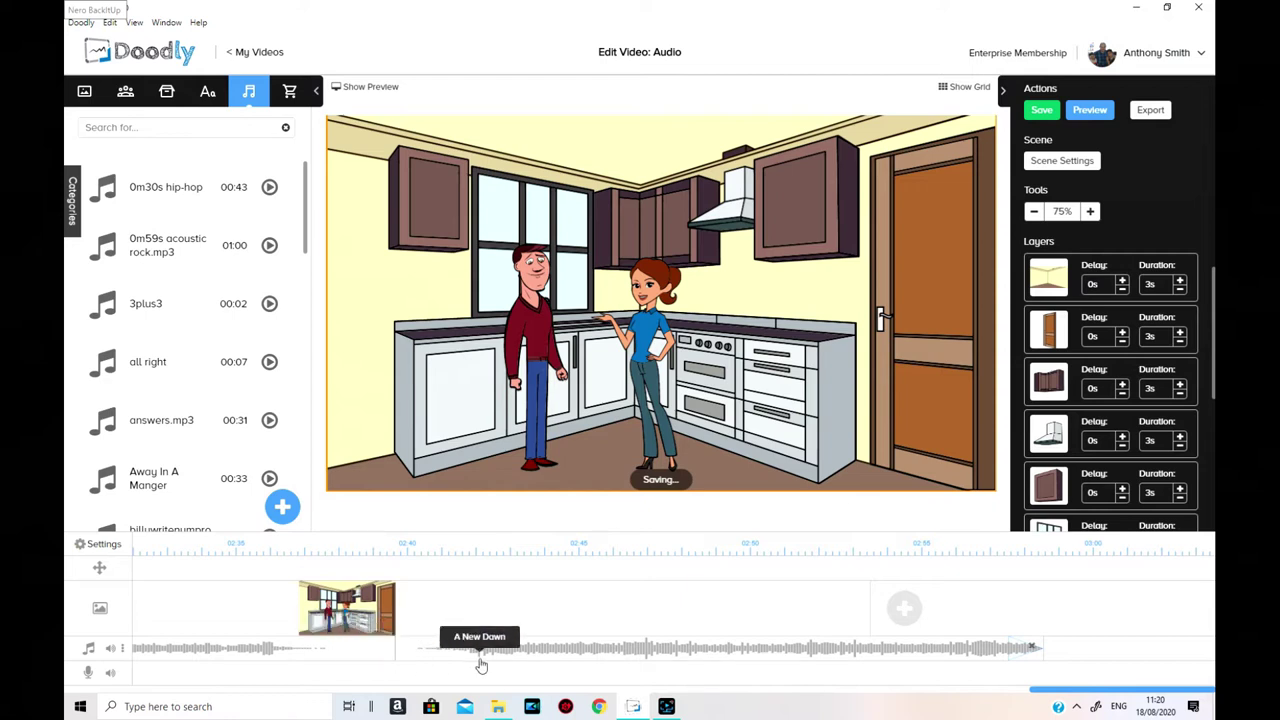
drag(497, 652, 602, 652)
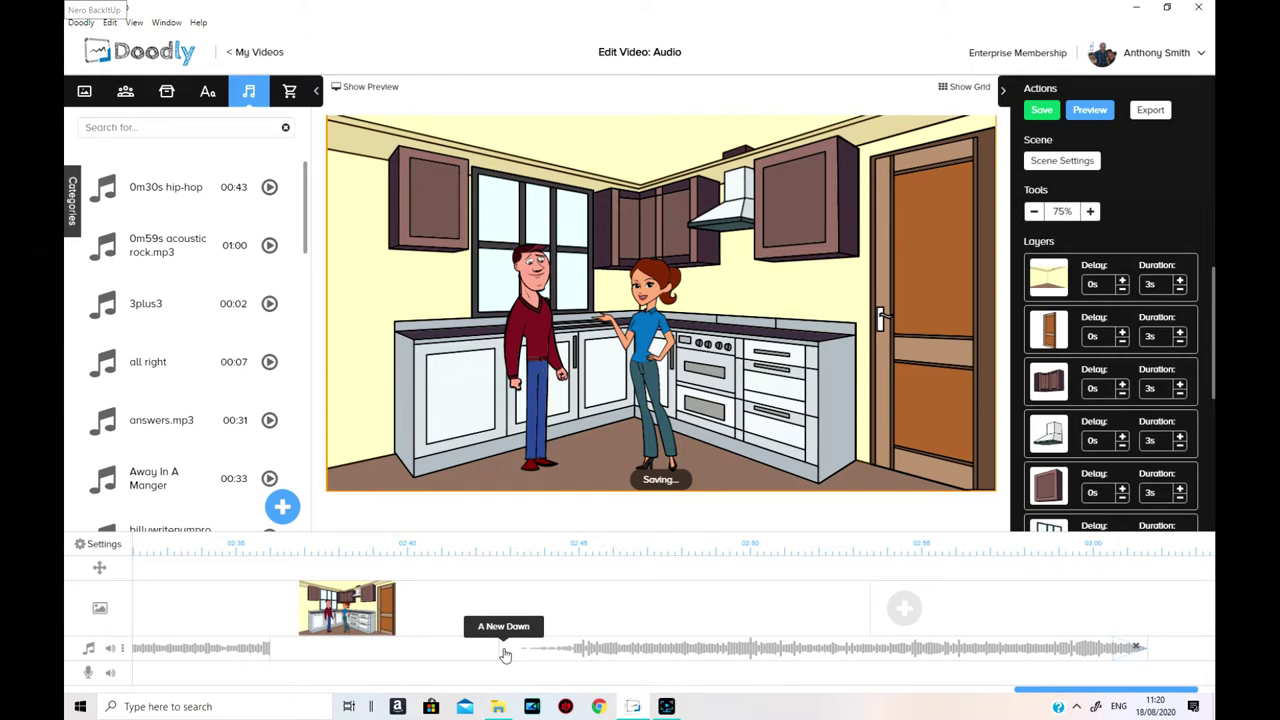
drag(503, 643, 579, 639)
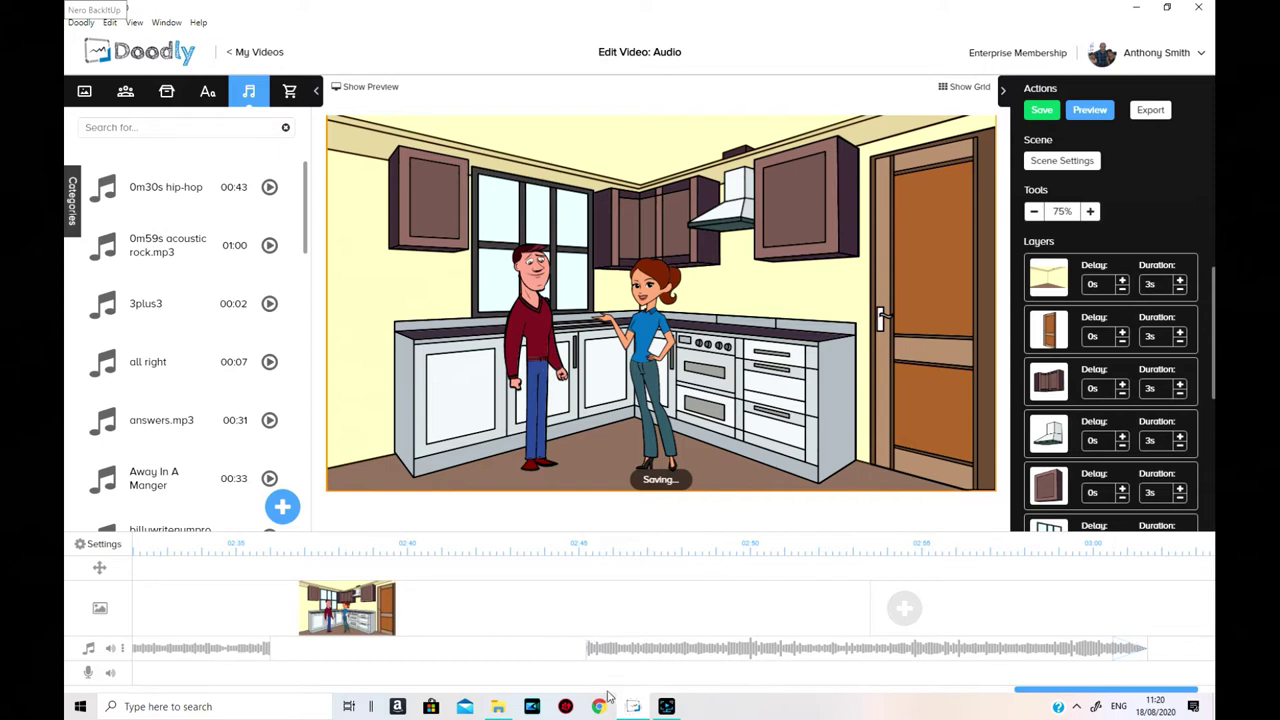
drag(641, 657, 339, 653)
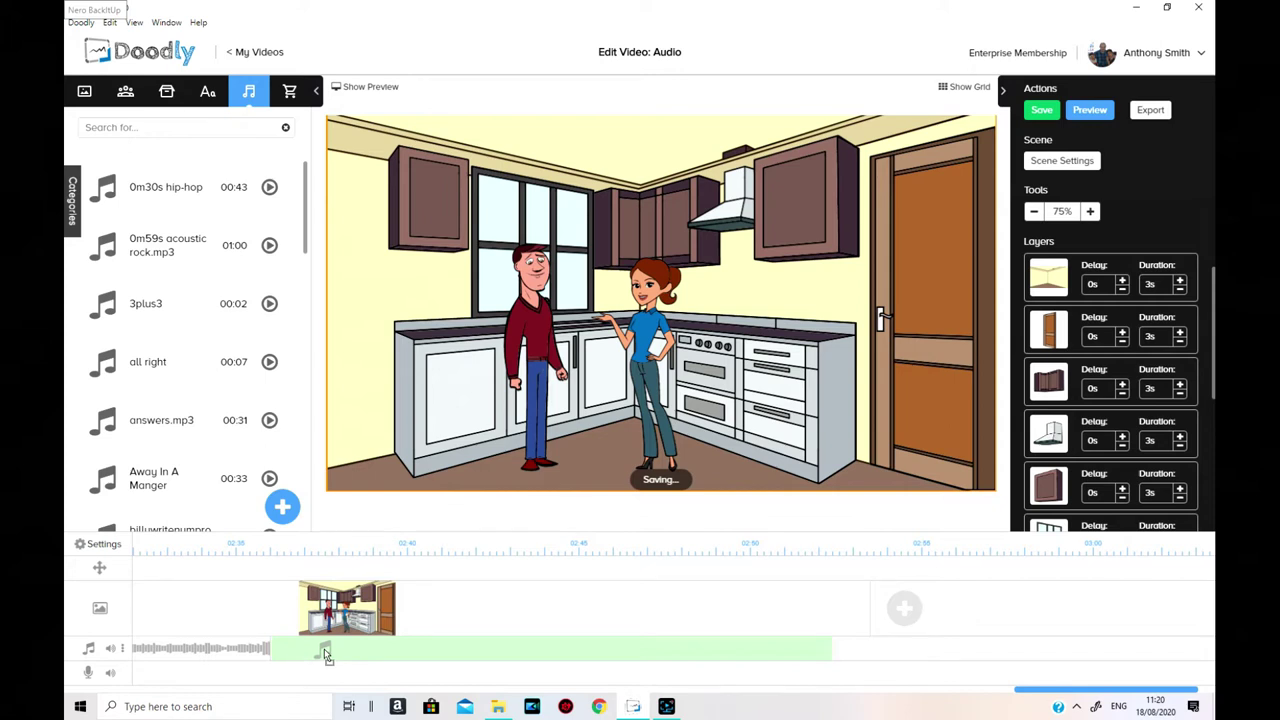
drag(339, 660, 340, 660)
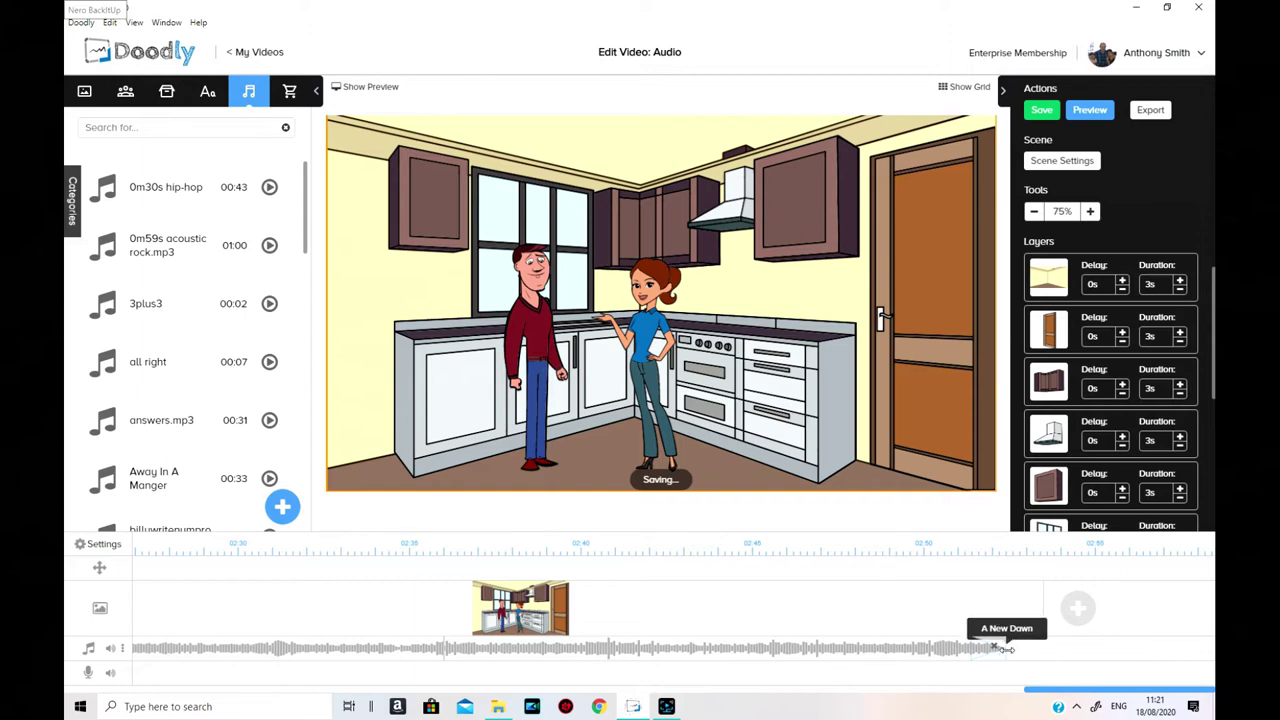
drag(1005, 649, 1017, 650)
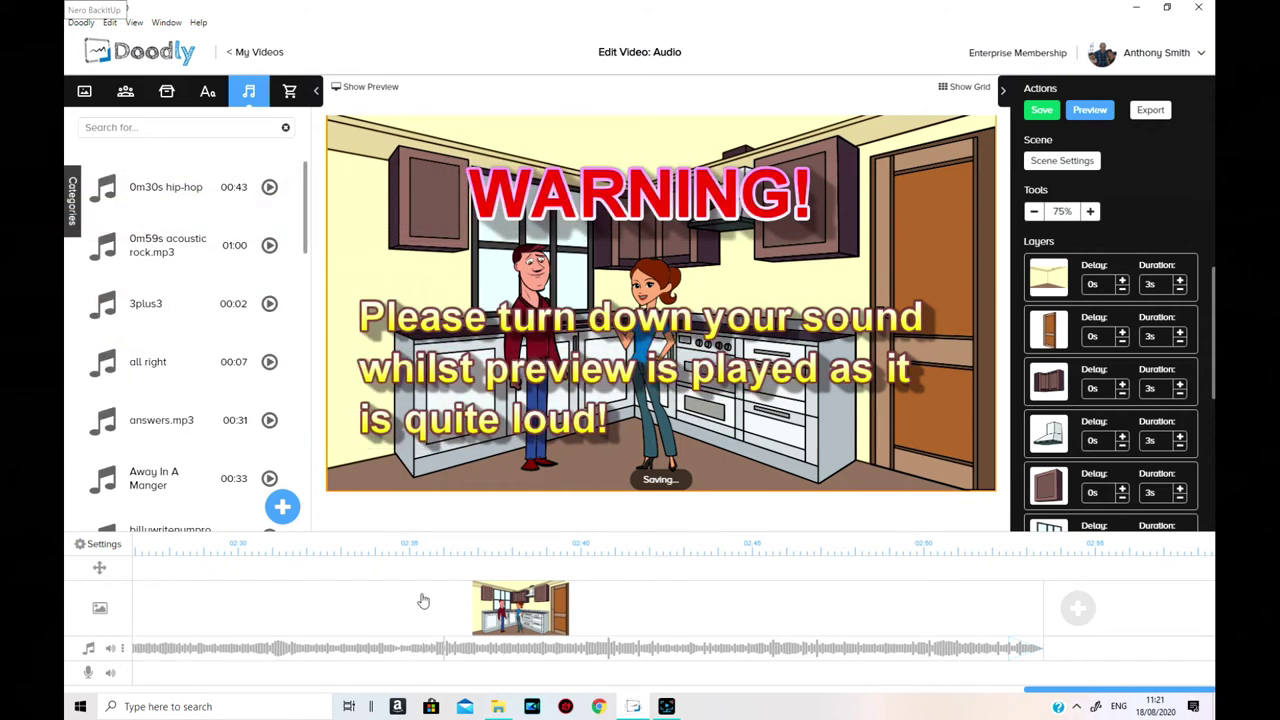
Preview the video from about 2:35 and lower the speaker volume to 43.
click(426, 553)
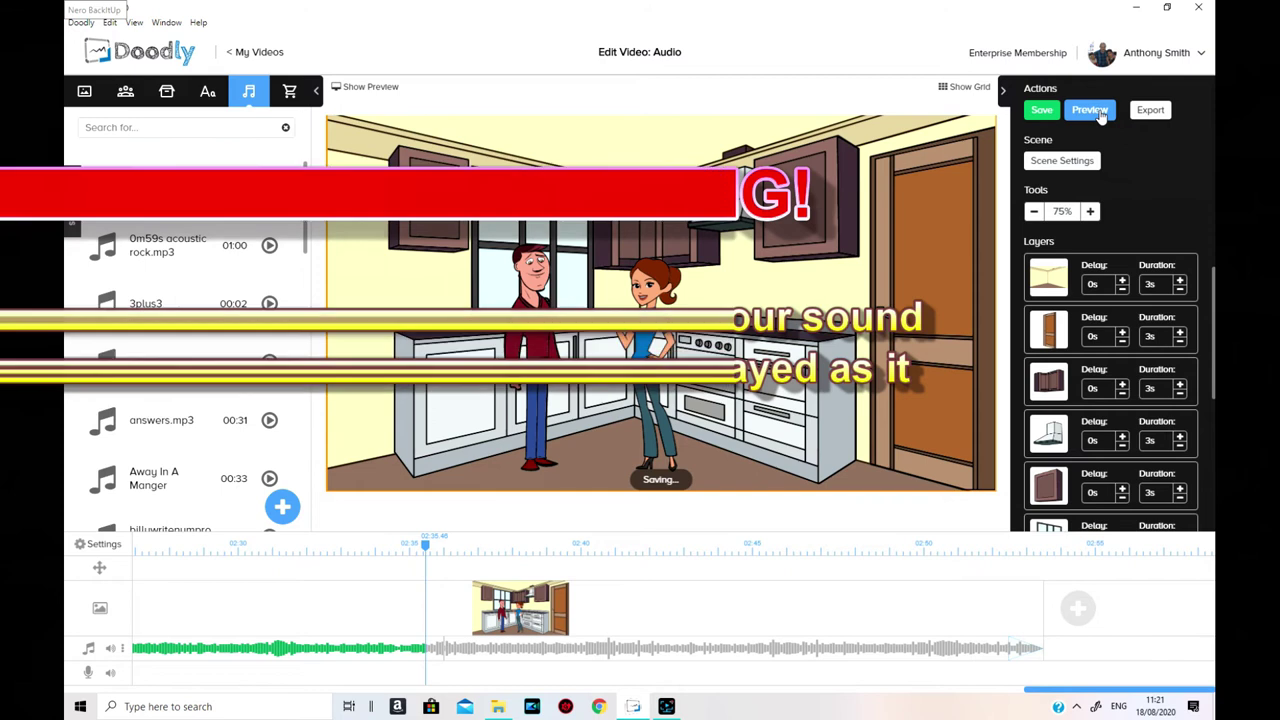
click(1090, 110)
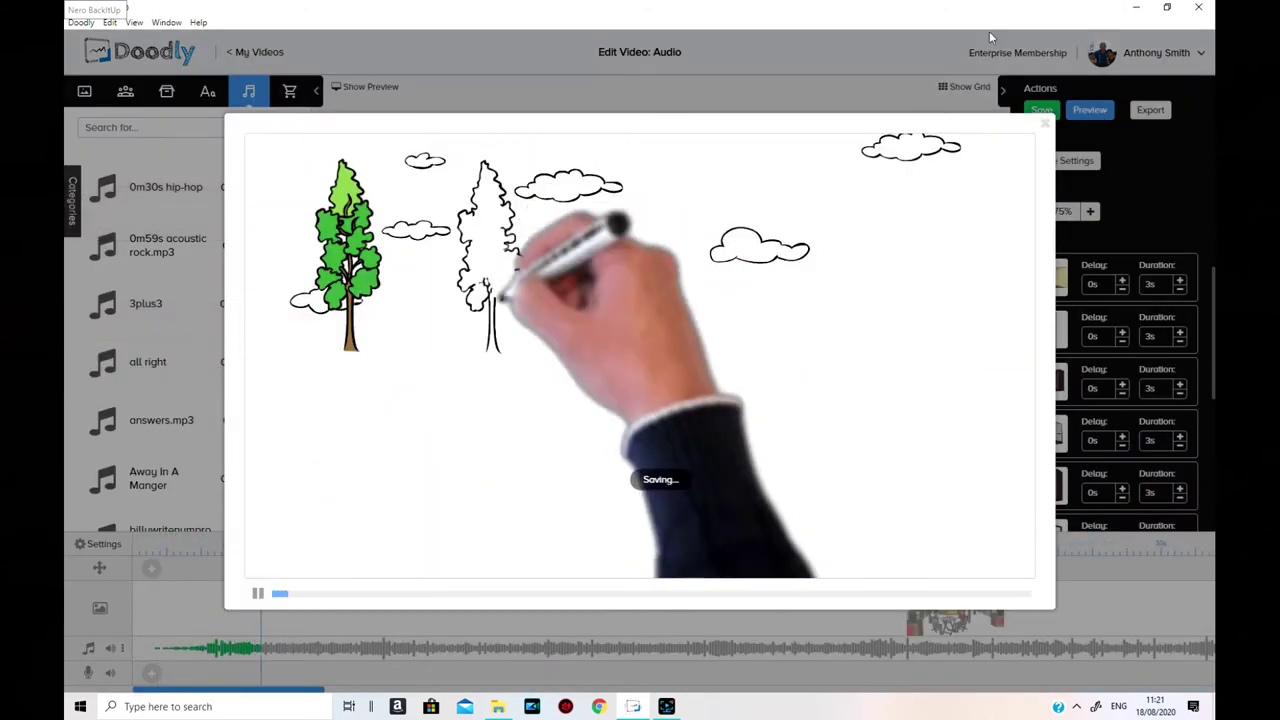
click(1076, 706)
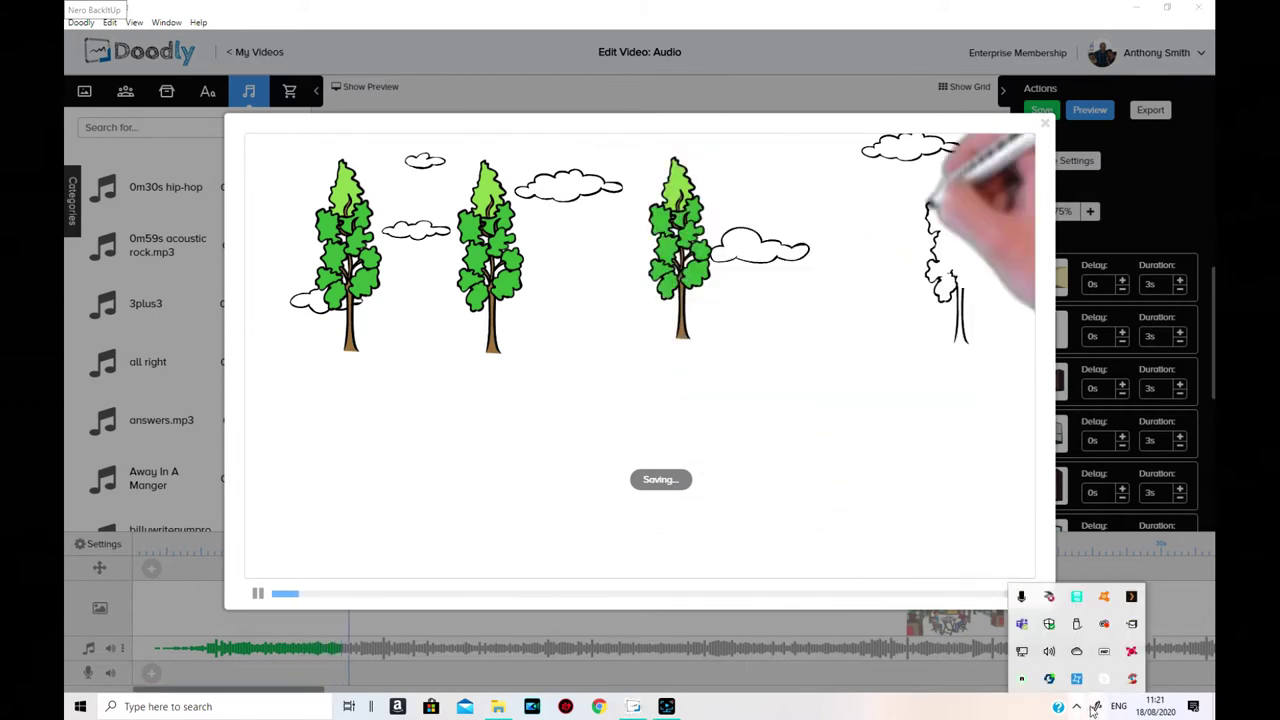
click(1076, 652)
drag(1110, 688, 1097, 686)
click(975, 565)
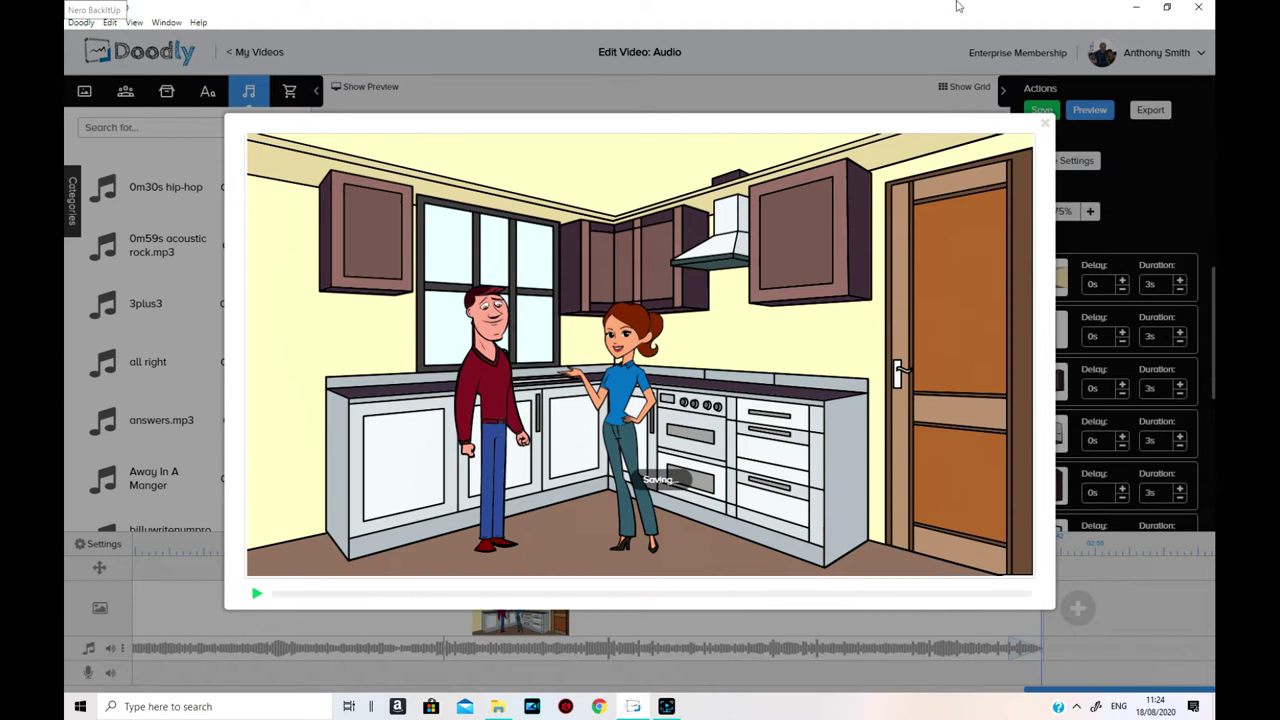
Close the preview once it finishes on the kitchen scene with the man and woman.
click(1045, 125)
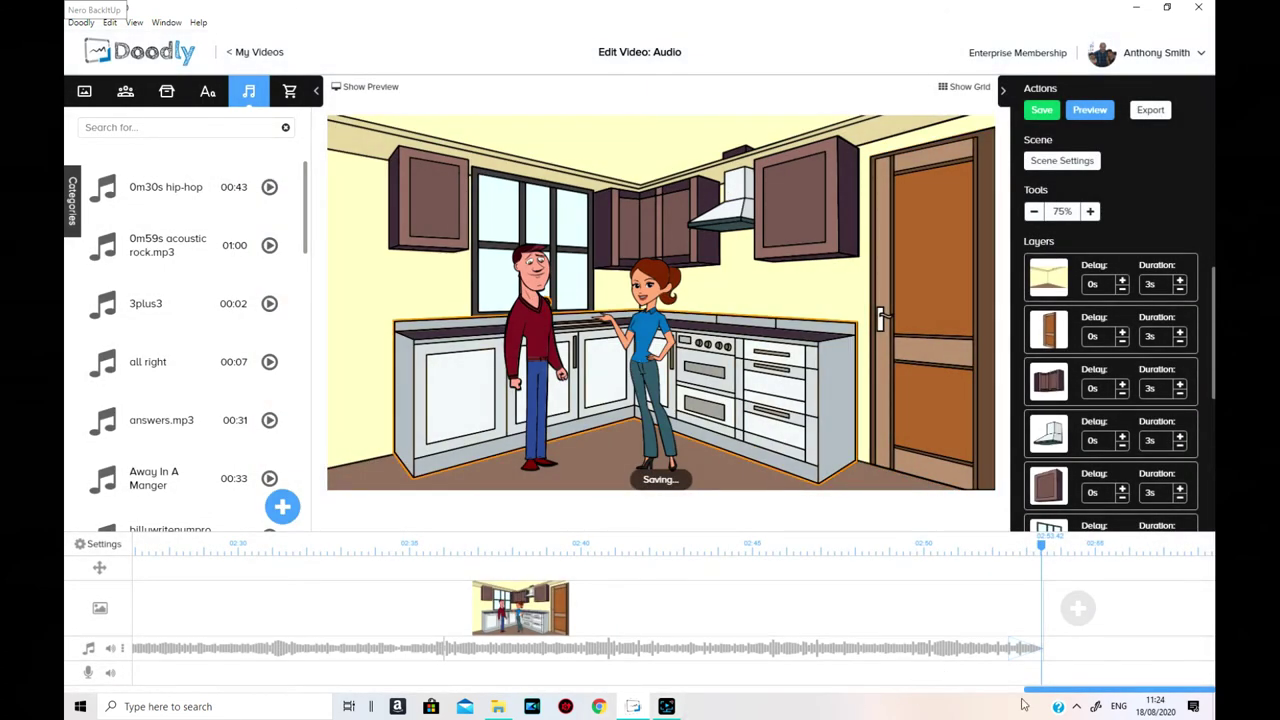
Scroll the timeline back to the start so the opening garden scene appears.
drag(1060, 695, 128, 692)
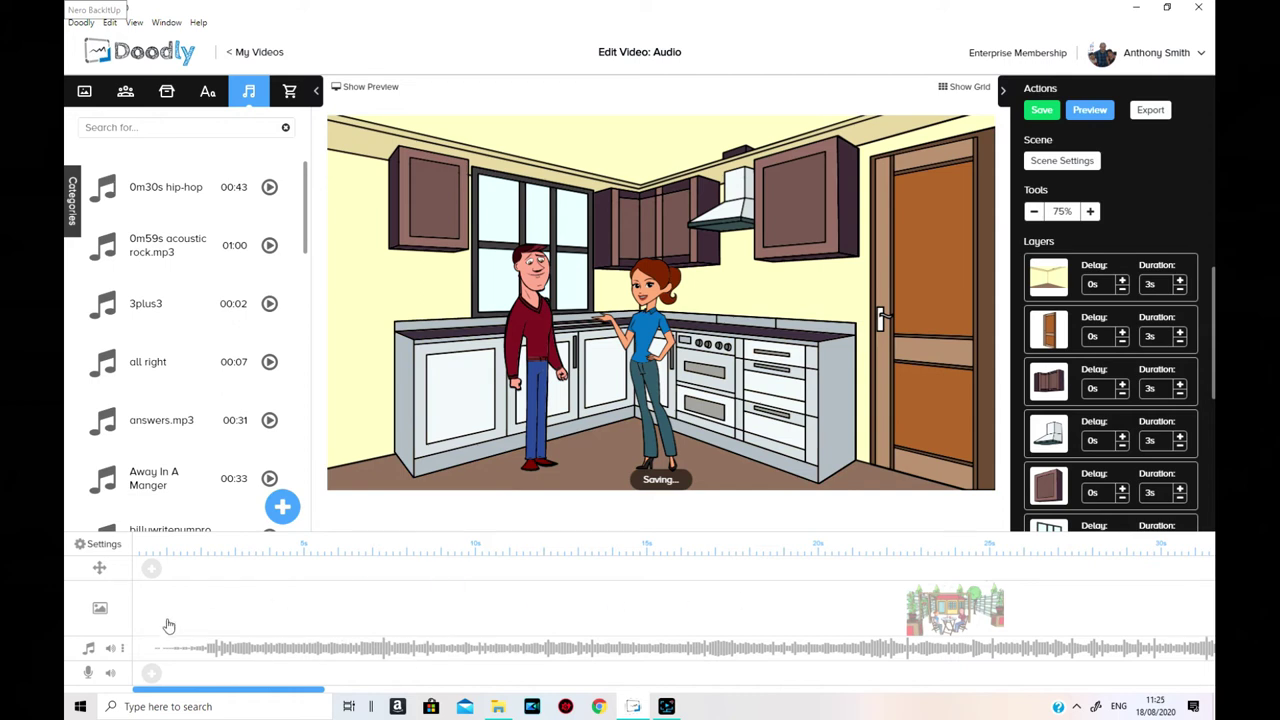
scroll(420, 627, right, 3)
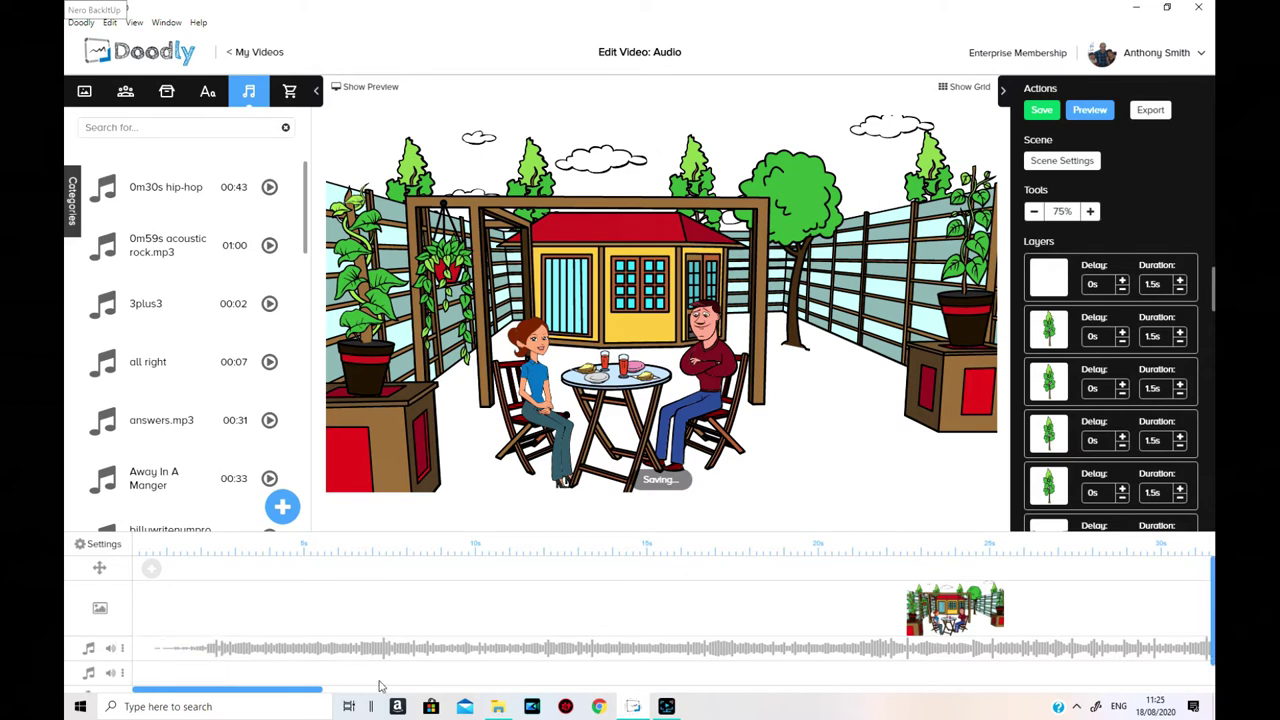
scroll(413, 665, down, 1)
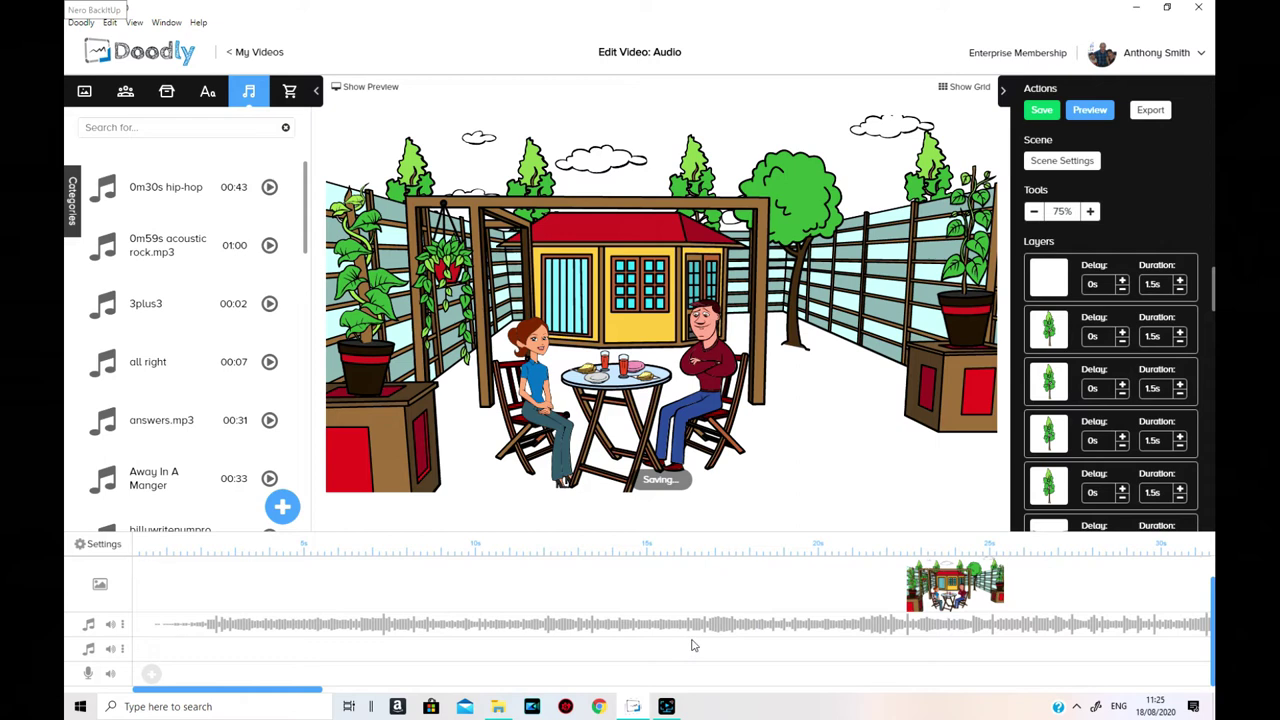
Filter the library to Sound Effects and drop Siren onto the second audio track near 2:10.
drag(280, 697, 940, 690)
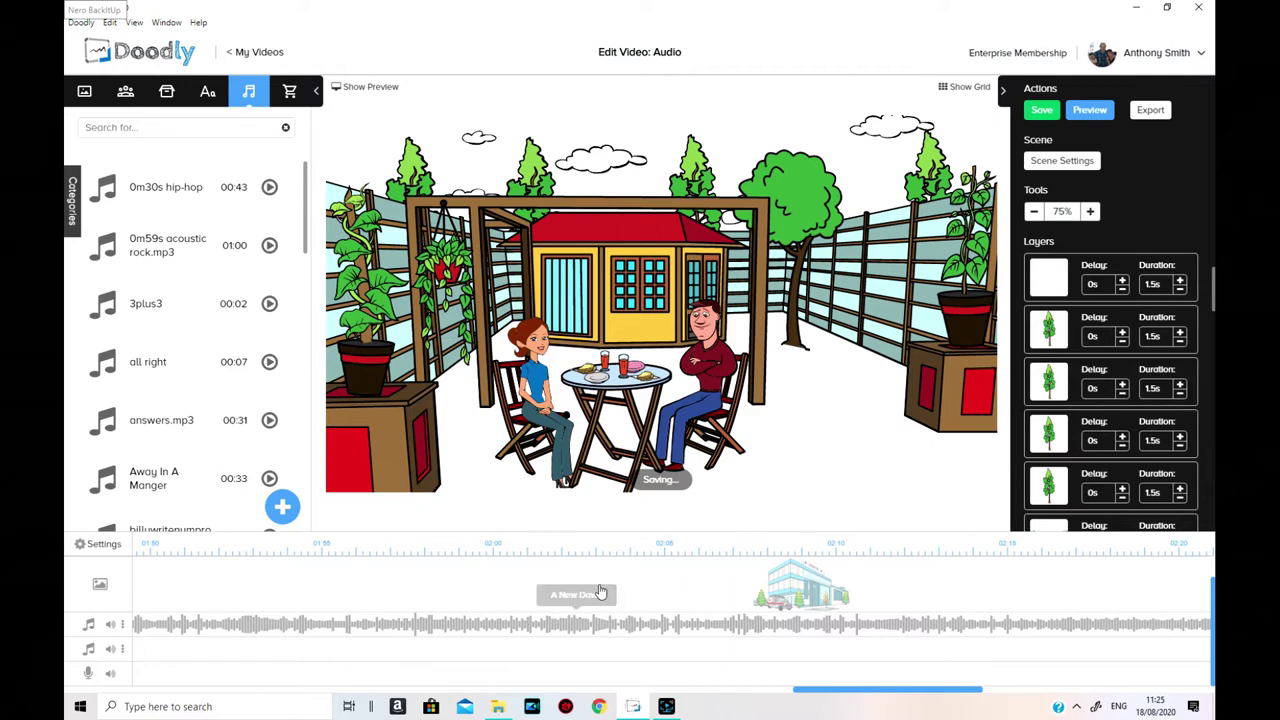
mouse_move(76, 214)
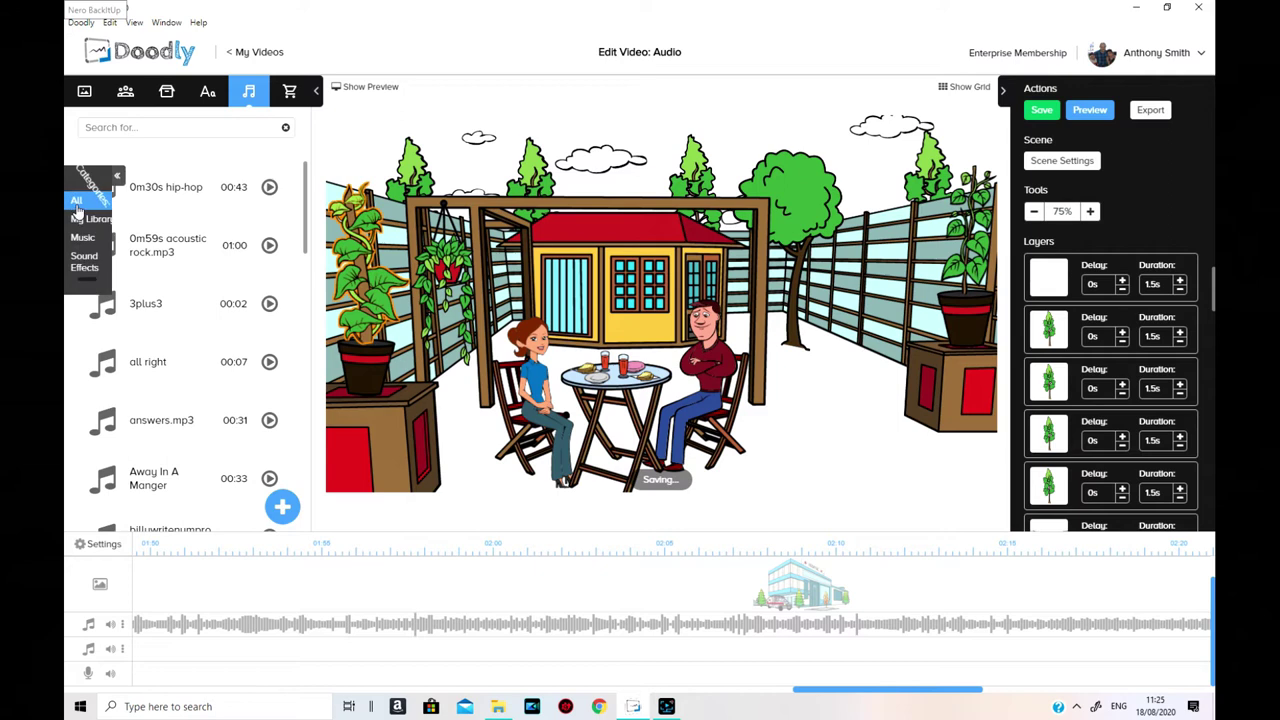
click(142, 260)
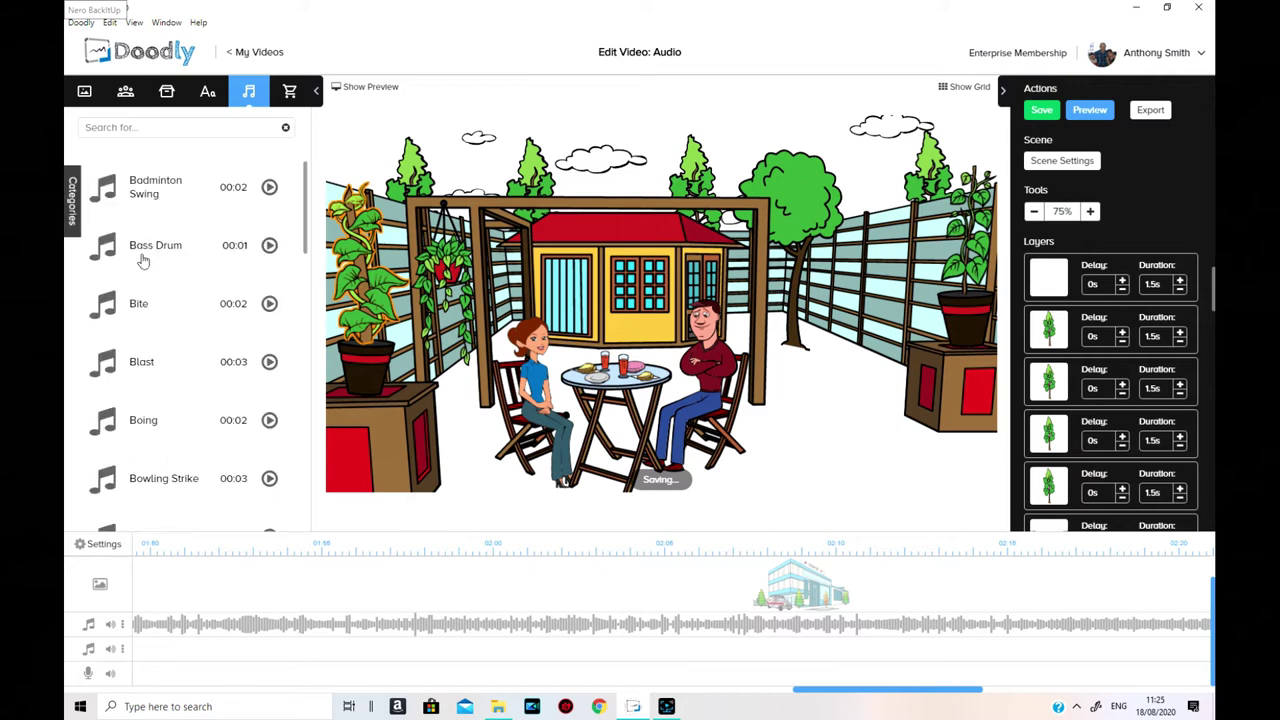
scroll(243, 282, down, 5)
scroll(250, 289, down, 20)
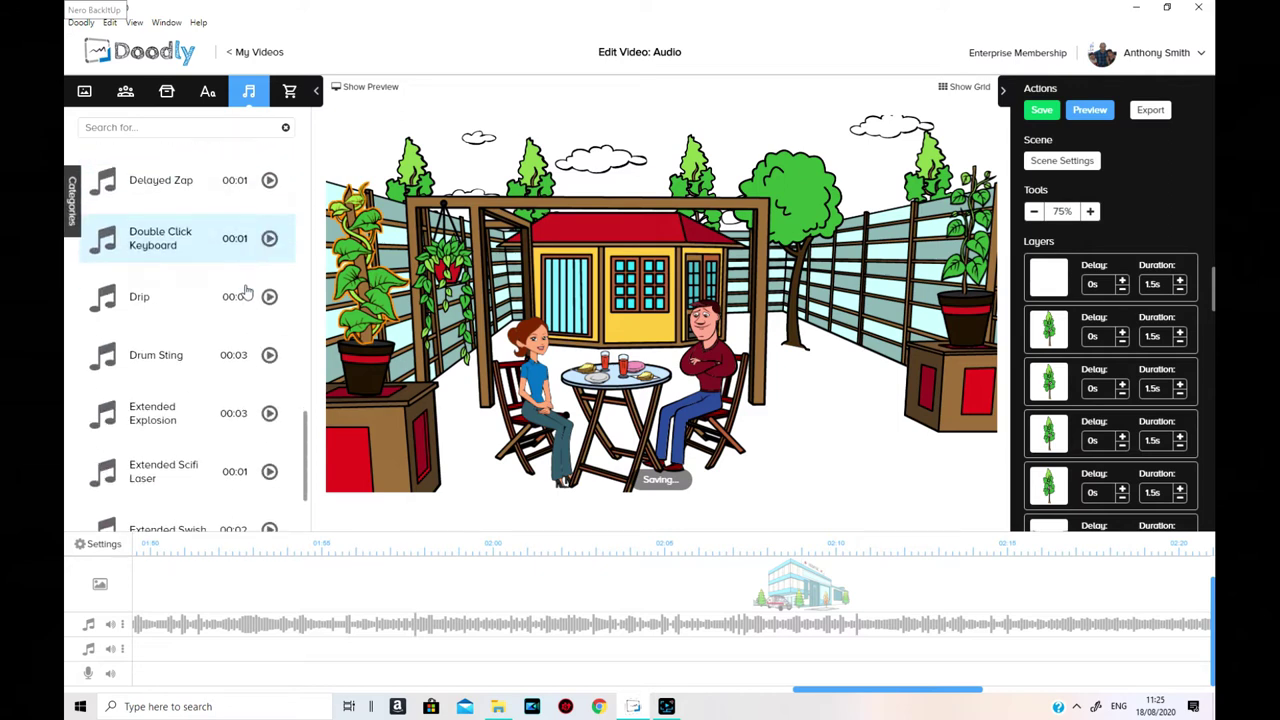
scroll(236, 309, down, 12)
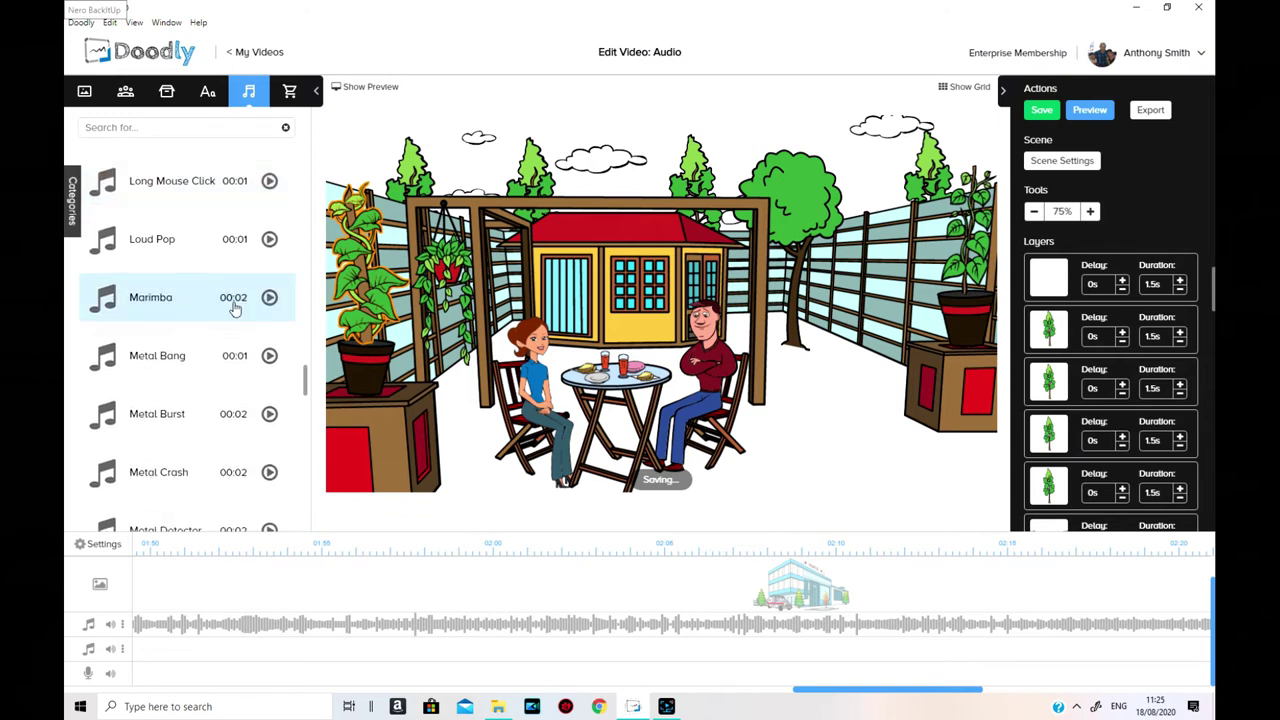
scroll(236, 309, down, 10)
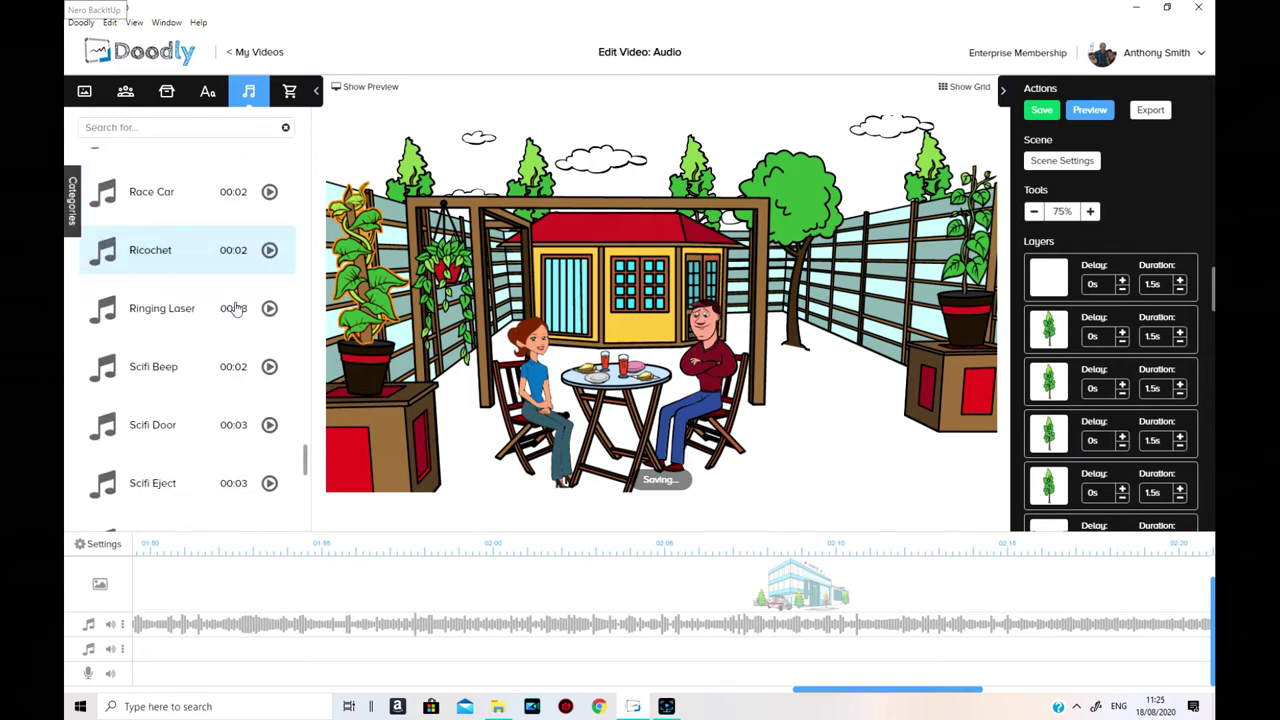
scroll(236, 309, down, 10)
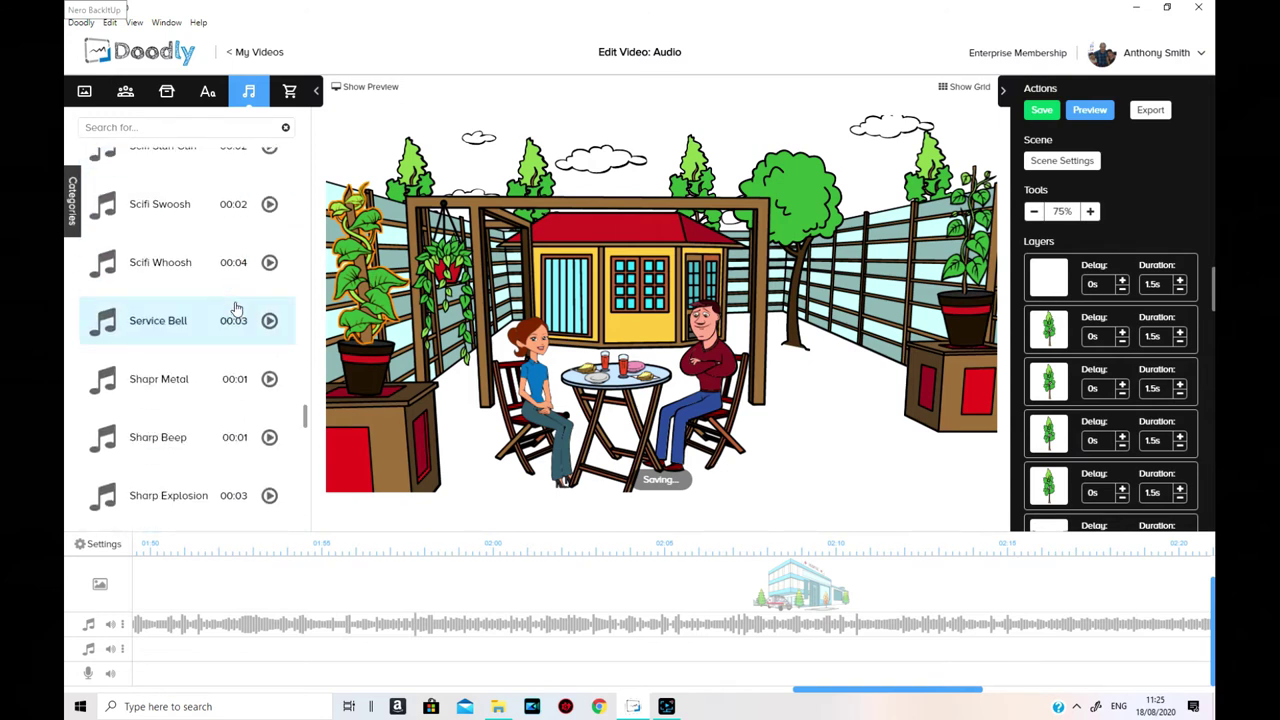
scroll(236, 309, down, 3)
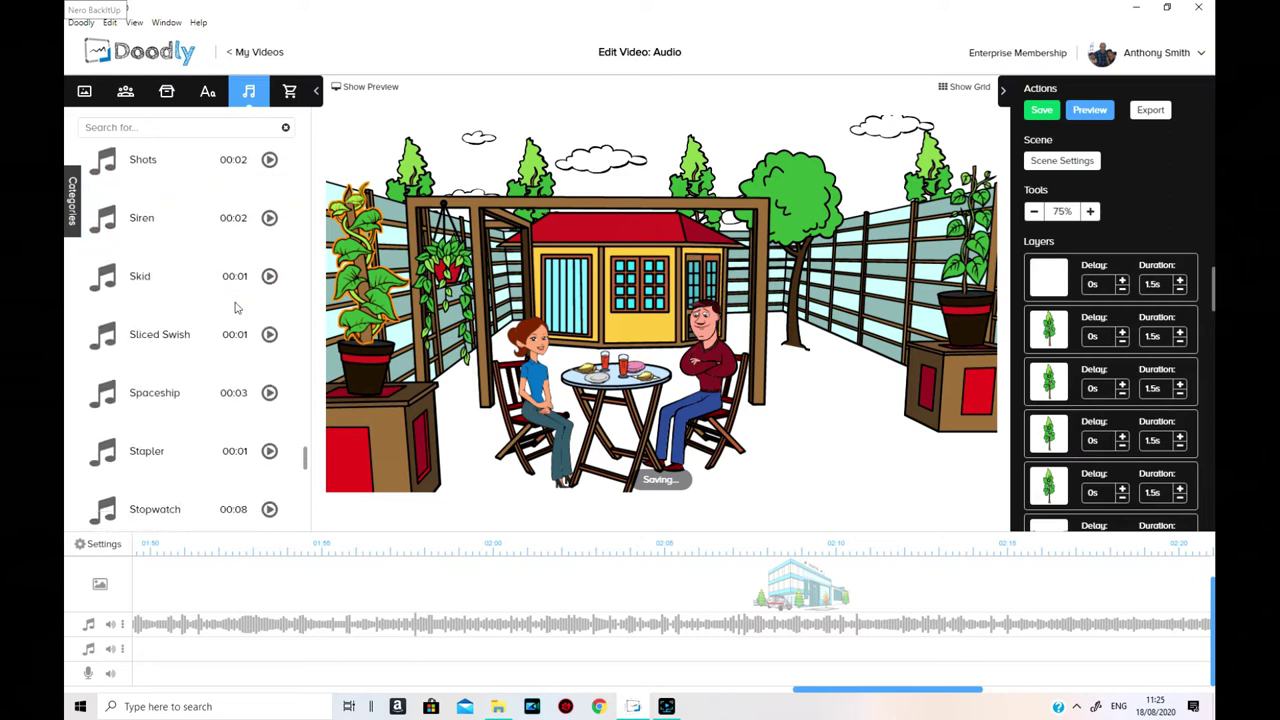
drag(185, 220, 900, 658)
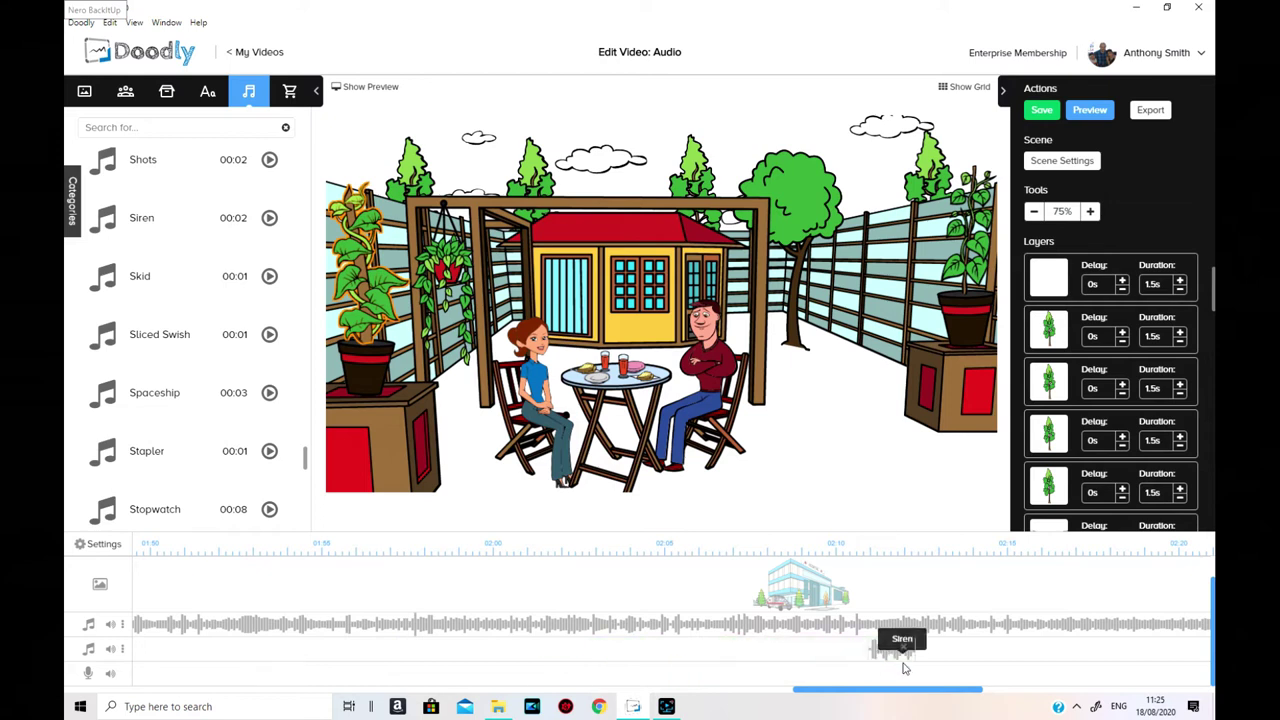
click(864, 544)
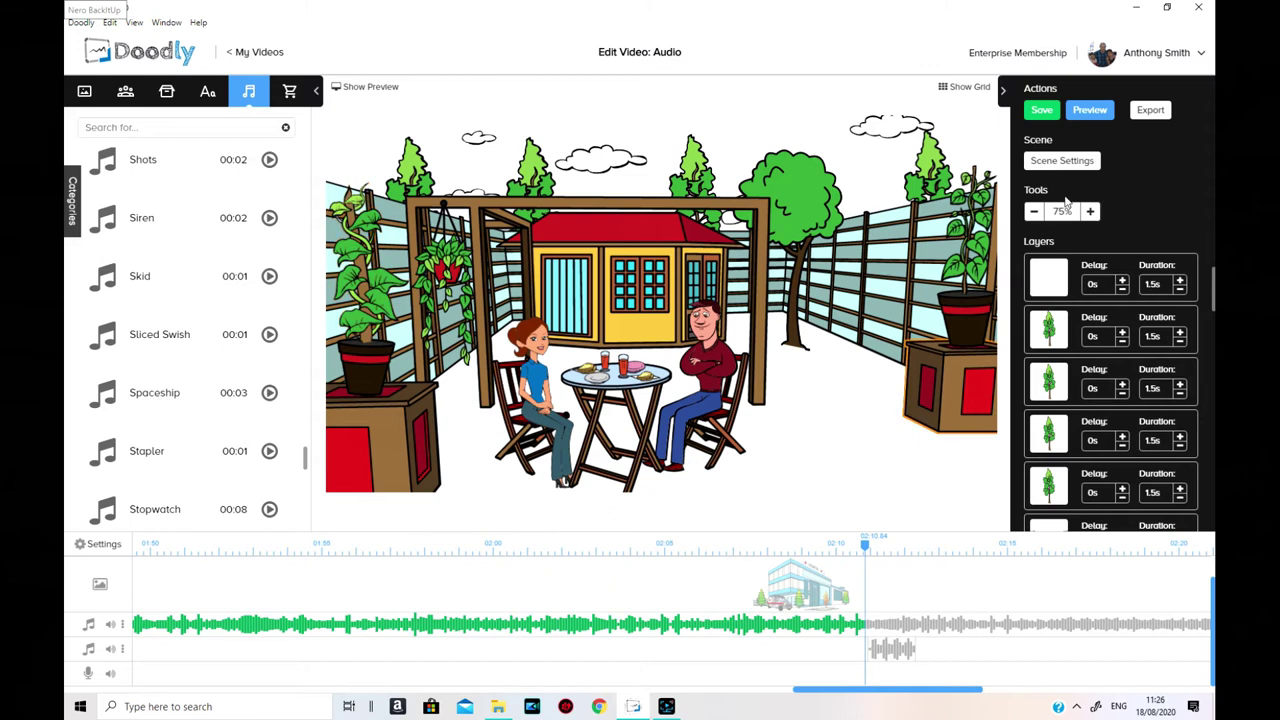
right_click(743, 588)
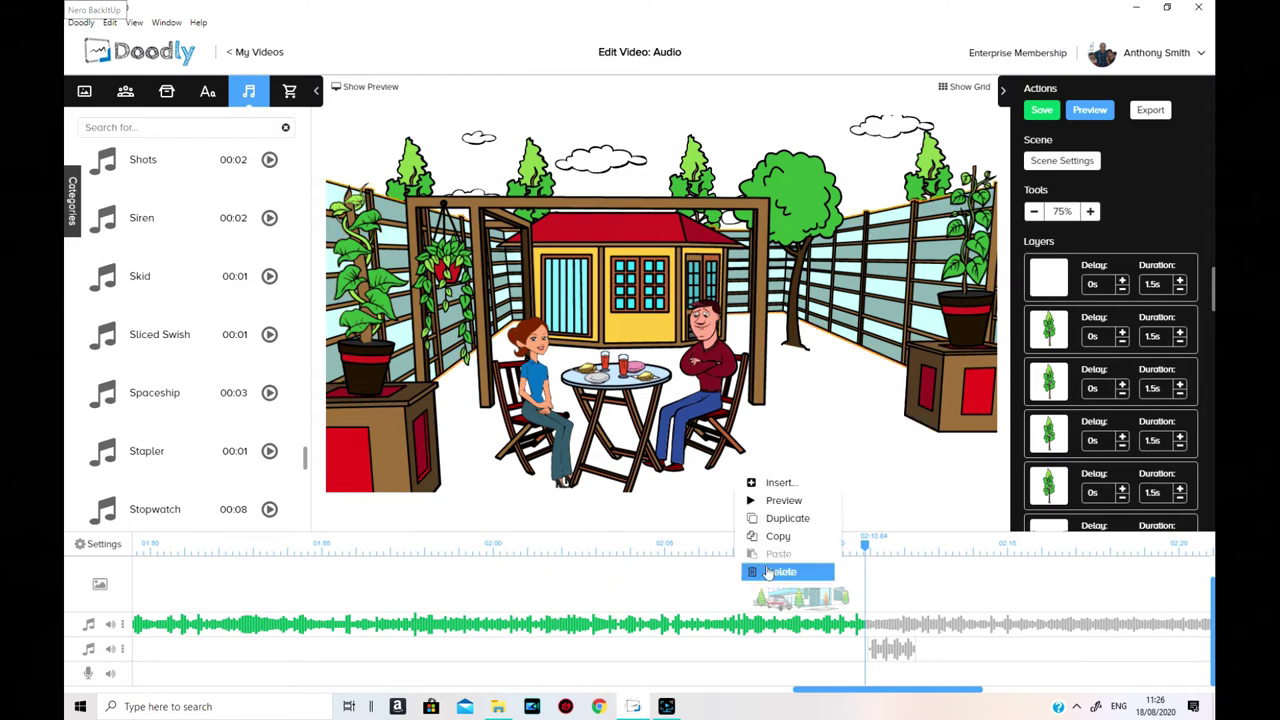
click(787, 501)
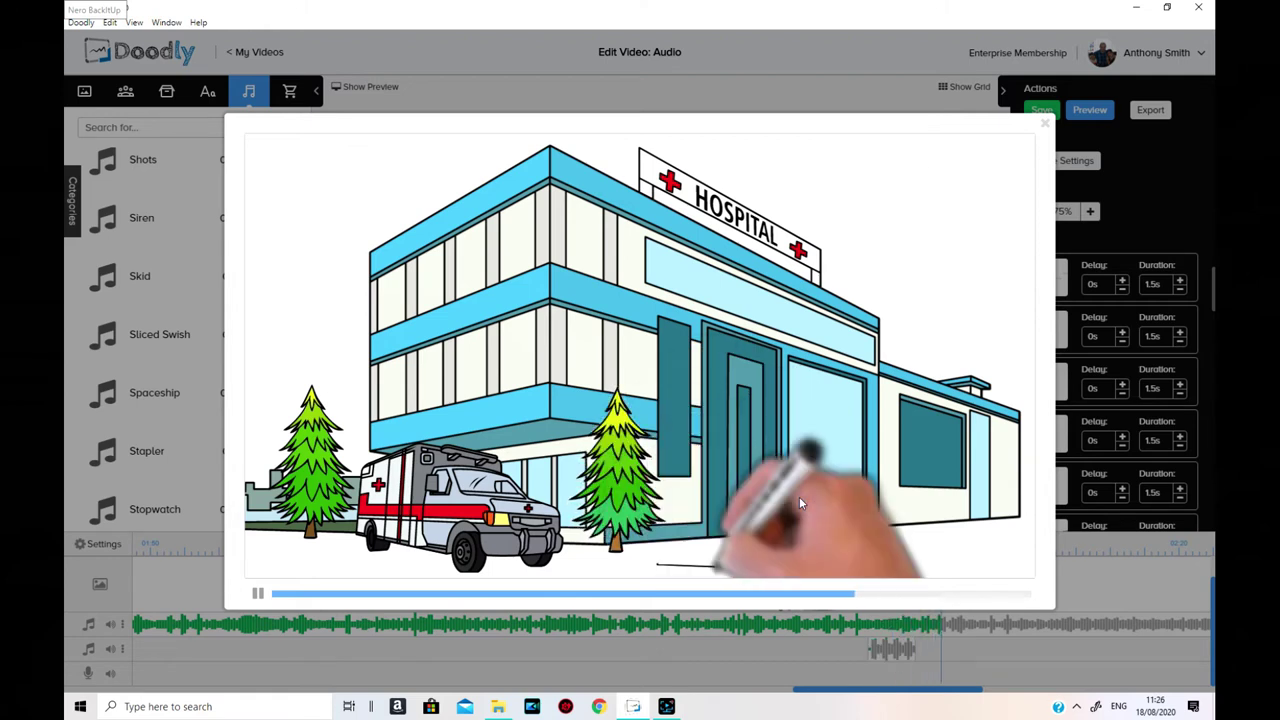
click(1043, 125)
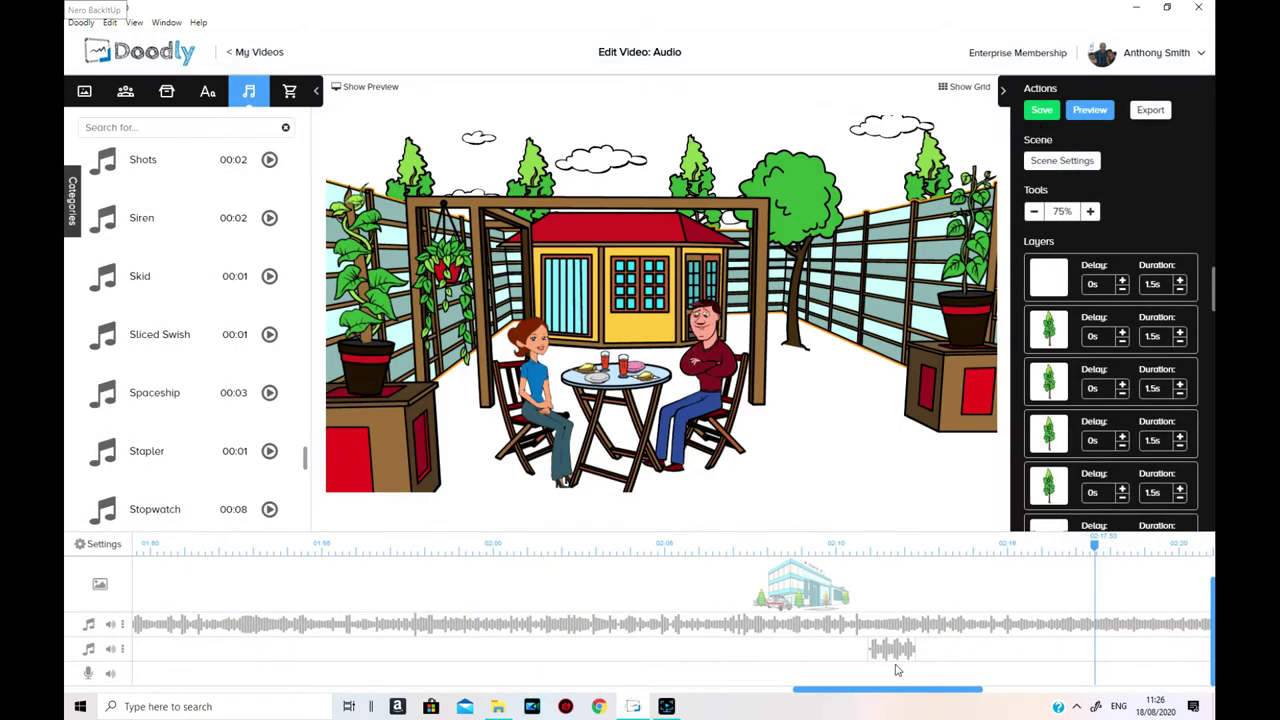
Shift the Siren clip slightly earlier and turn the music track's volume down to zero.
drag(895, 648, 140, 697)
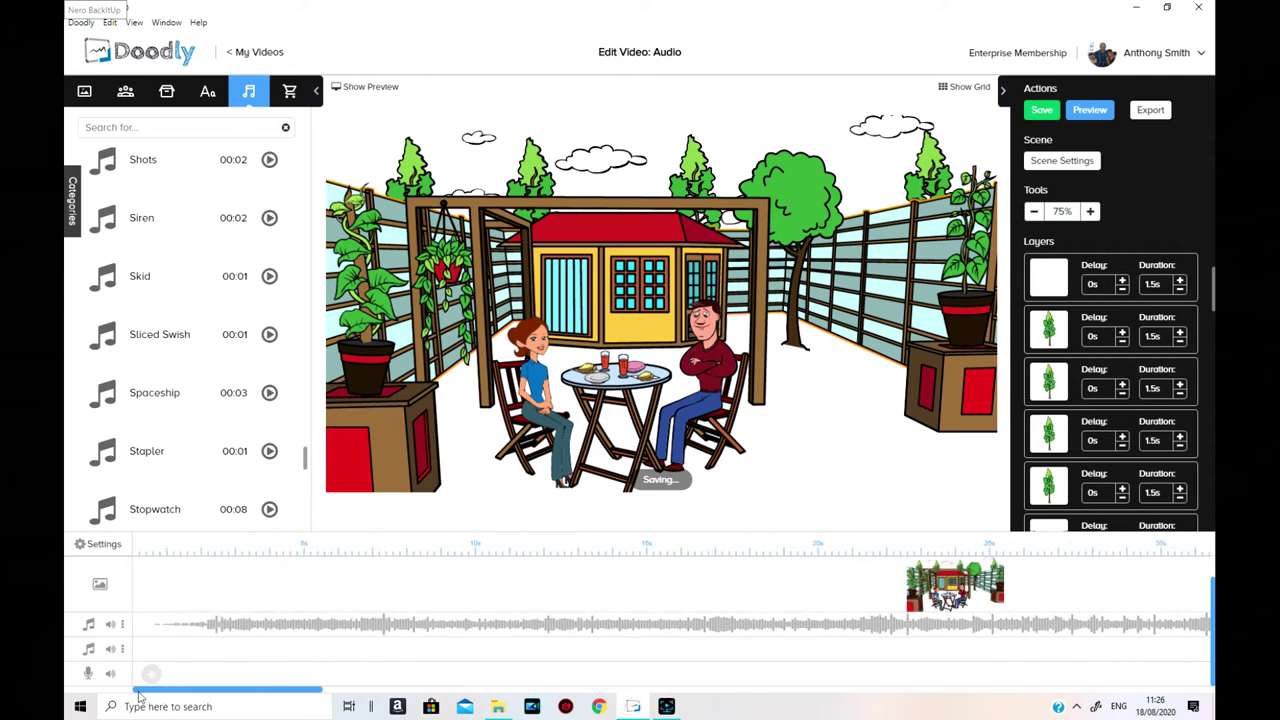
click(110, 625)
scroll(200, 600, down, 3)
right_click(223, 622)
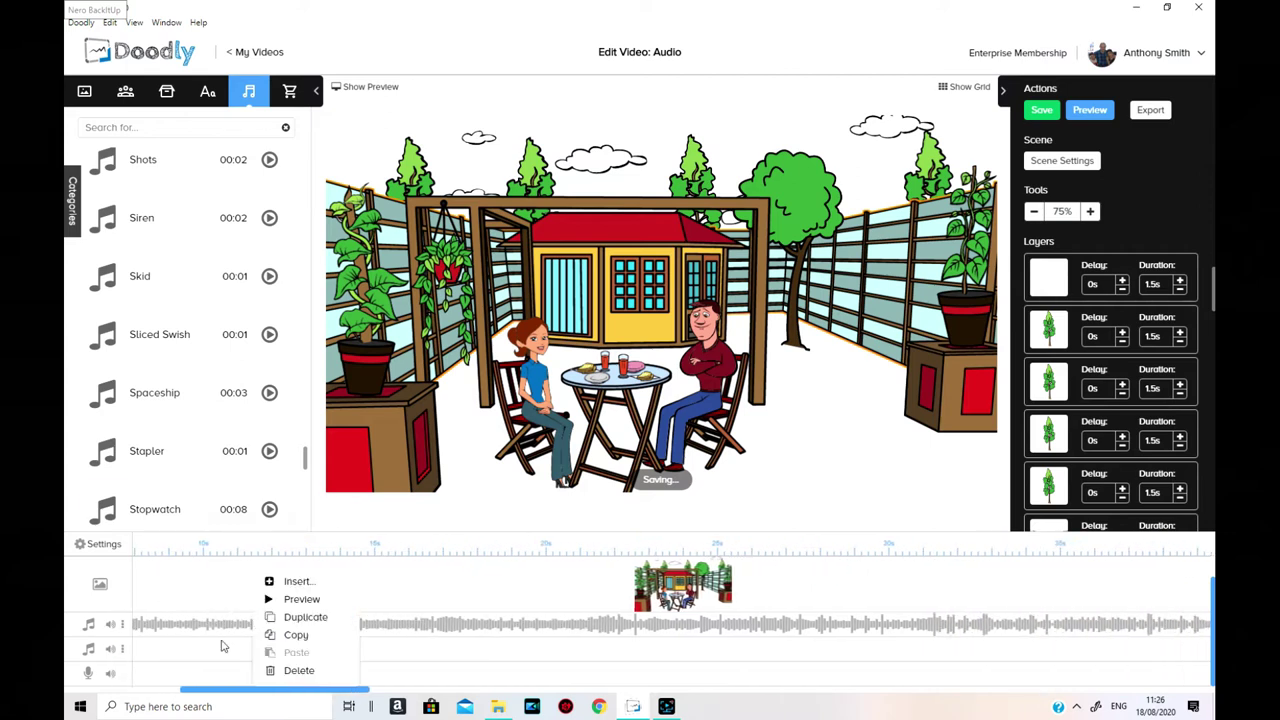
click(112, 626)
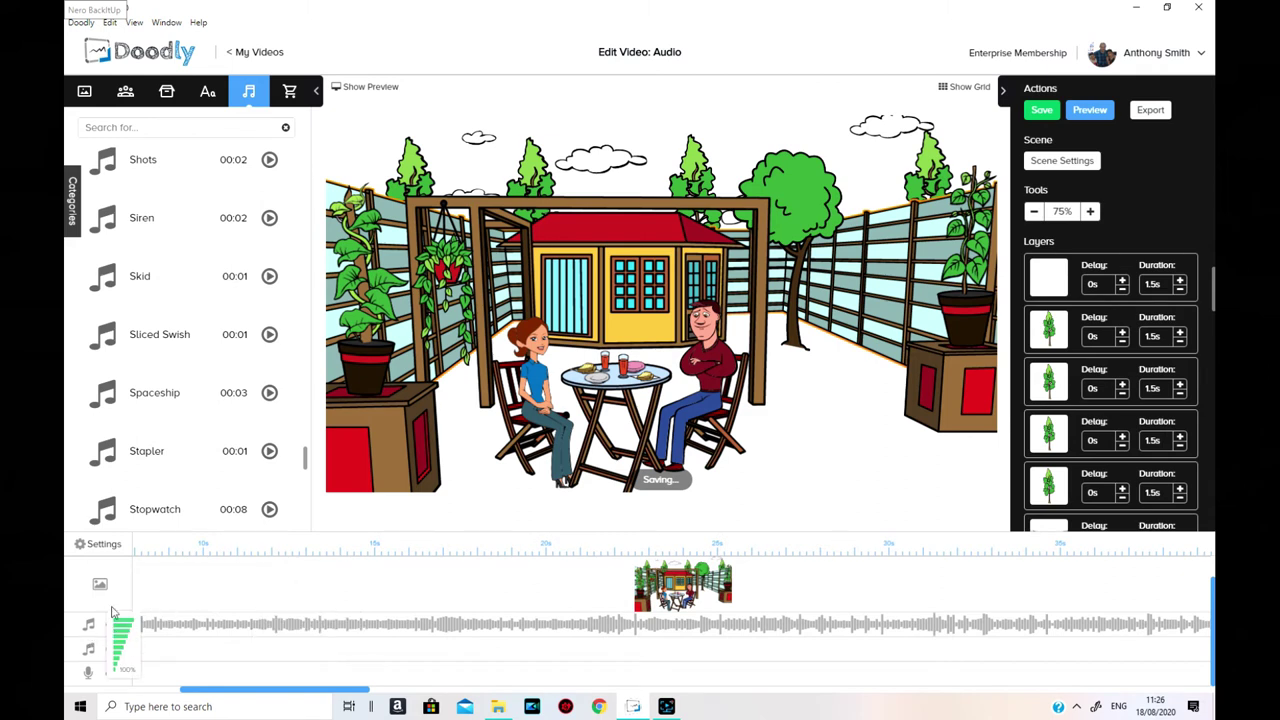
click(147, 600)
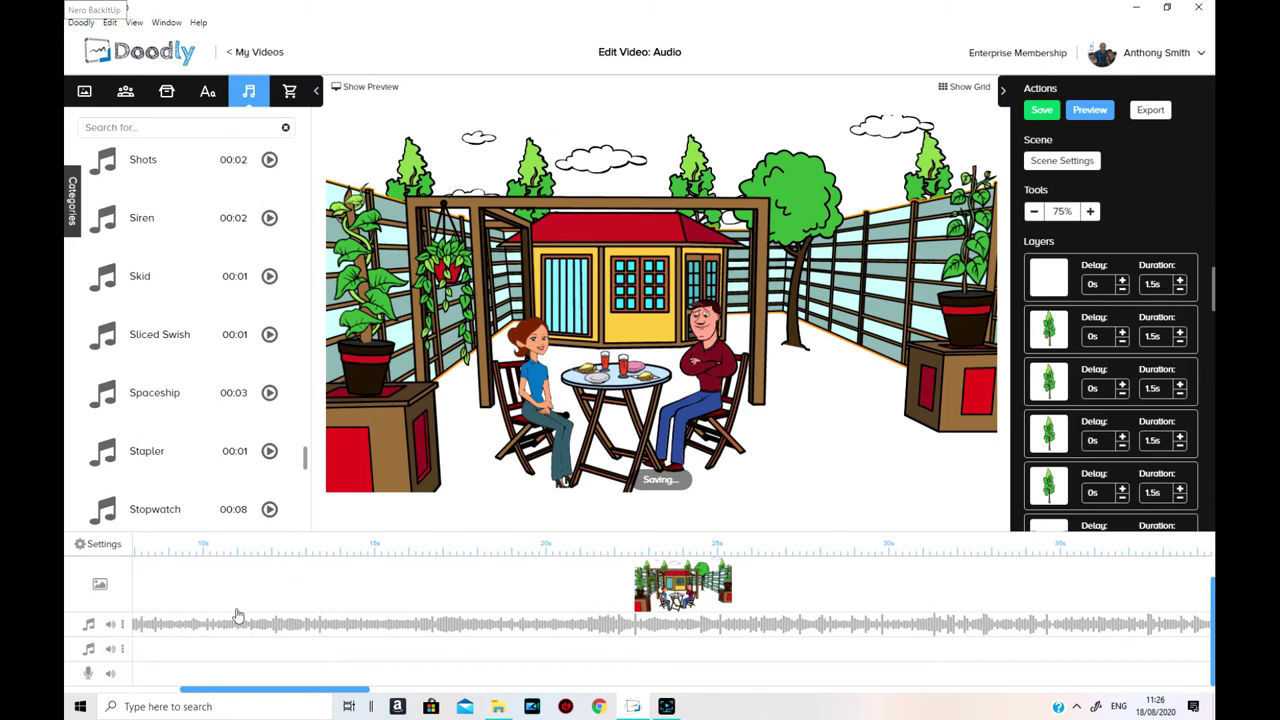
click(110, 626)
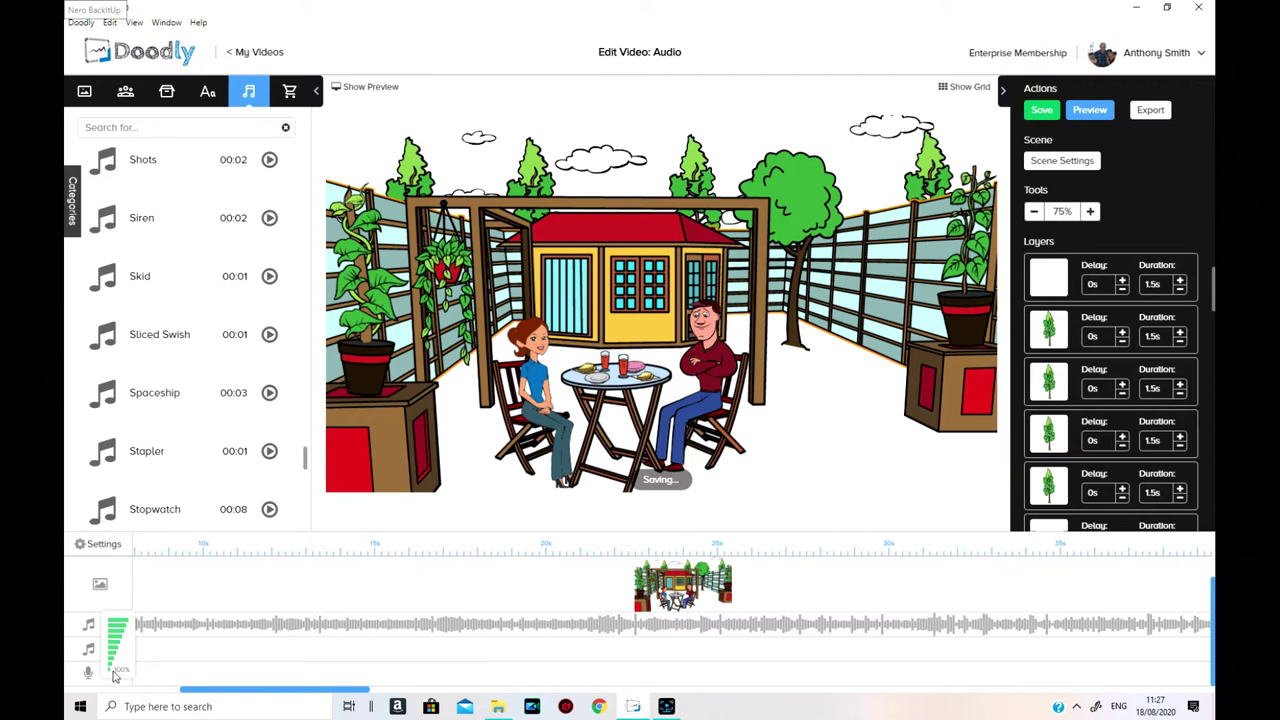
click(110, 673)
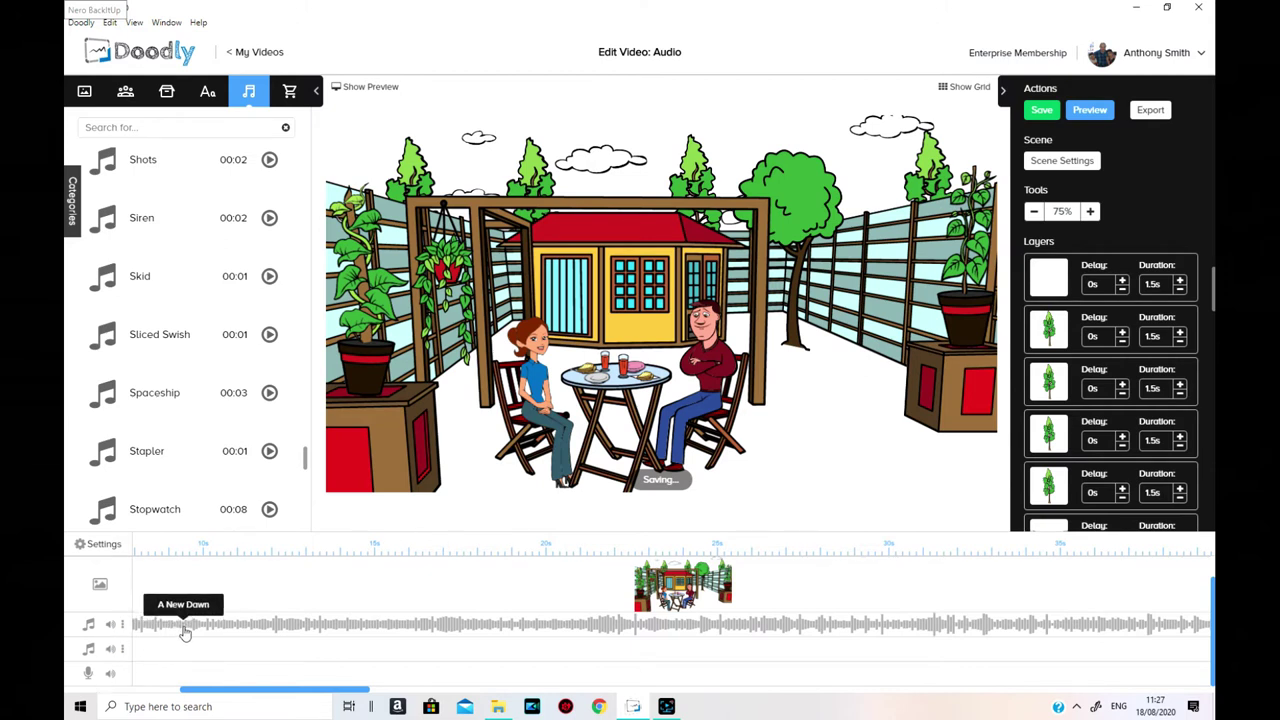
Set the second audio track's volume to 23% and scroll the timeline to the Siren clip.
click(110, 626)
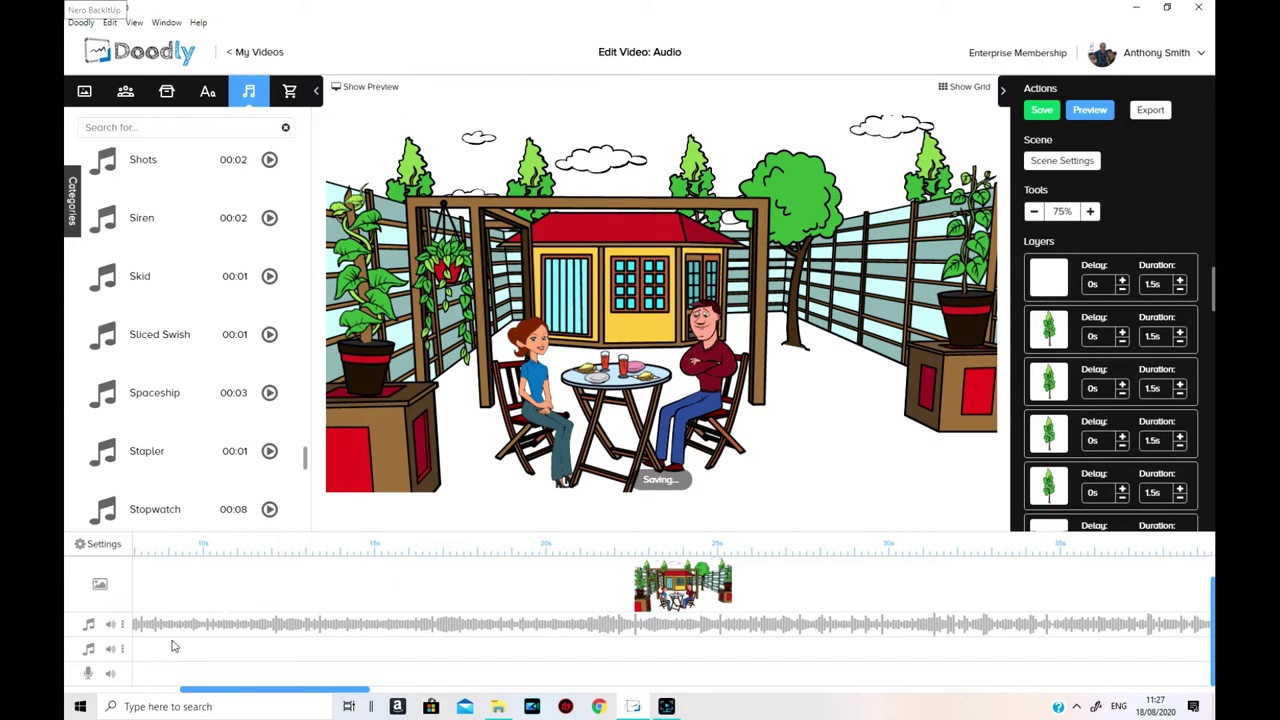
click(112, 650)
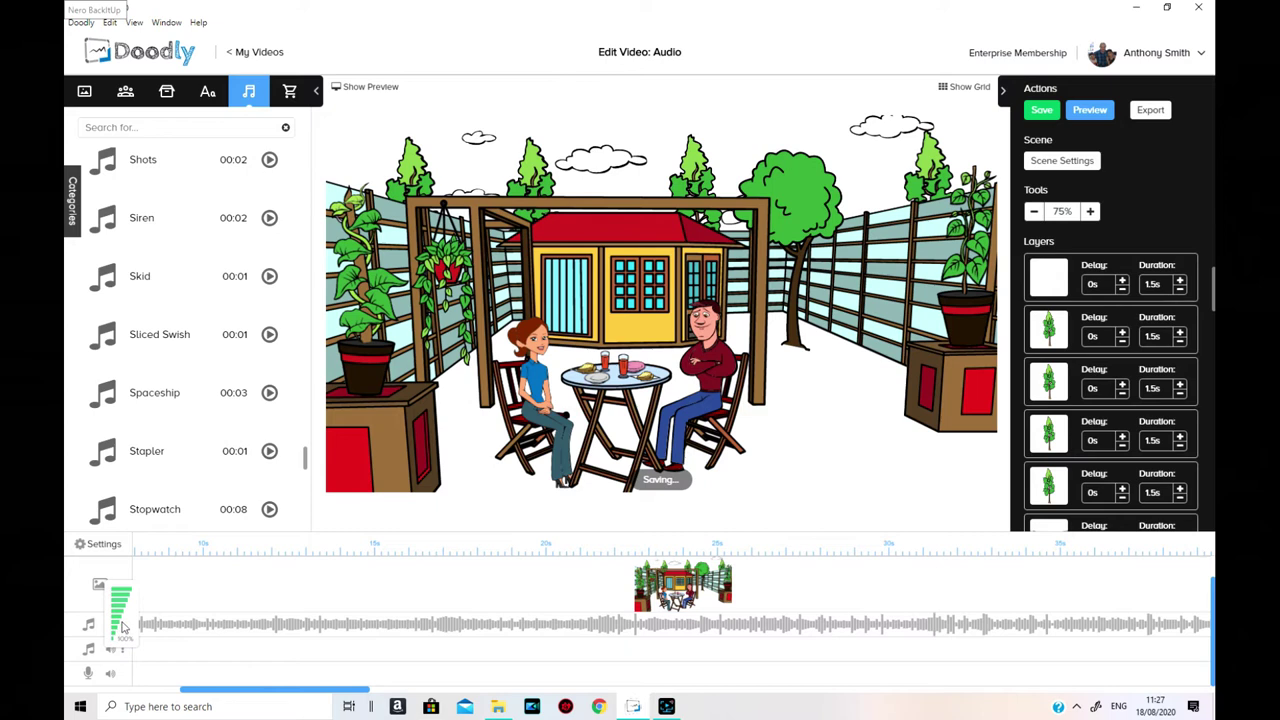
click(117, 628)
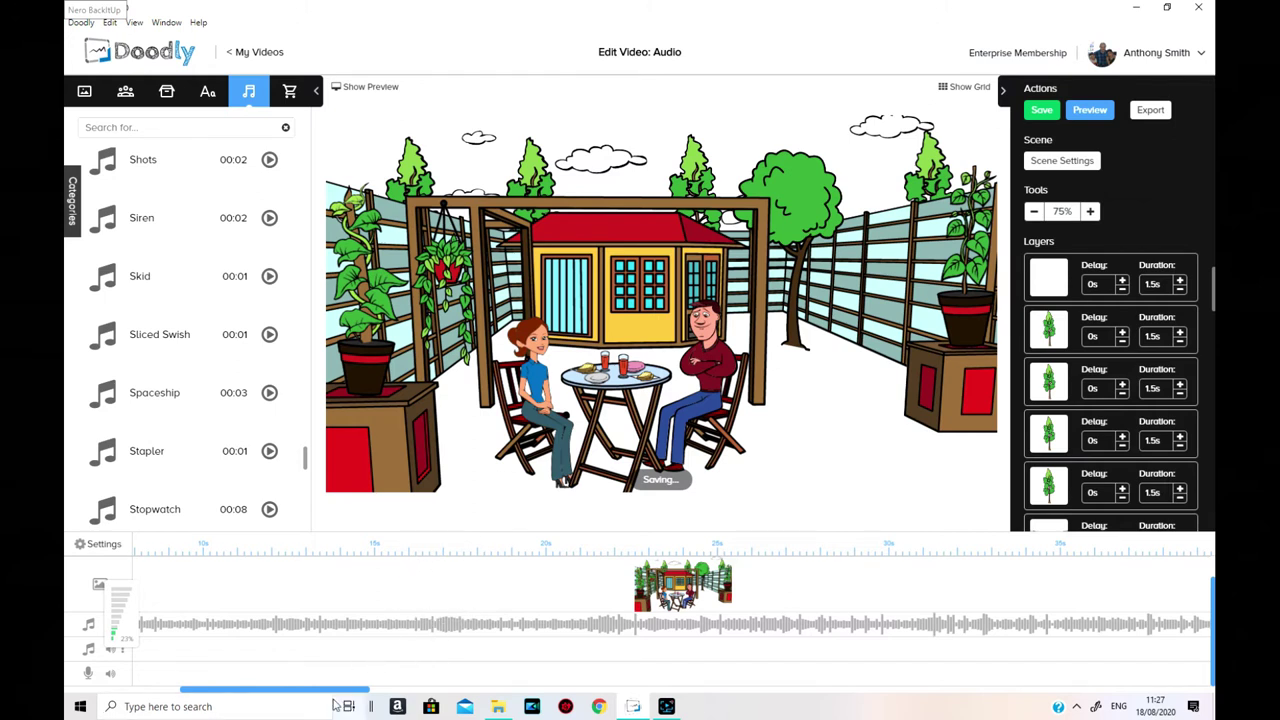
drag(338, 697, 833, 694)
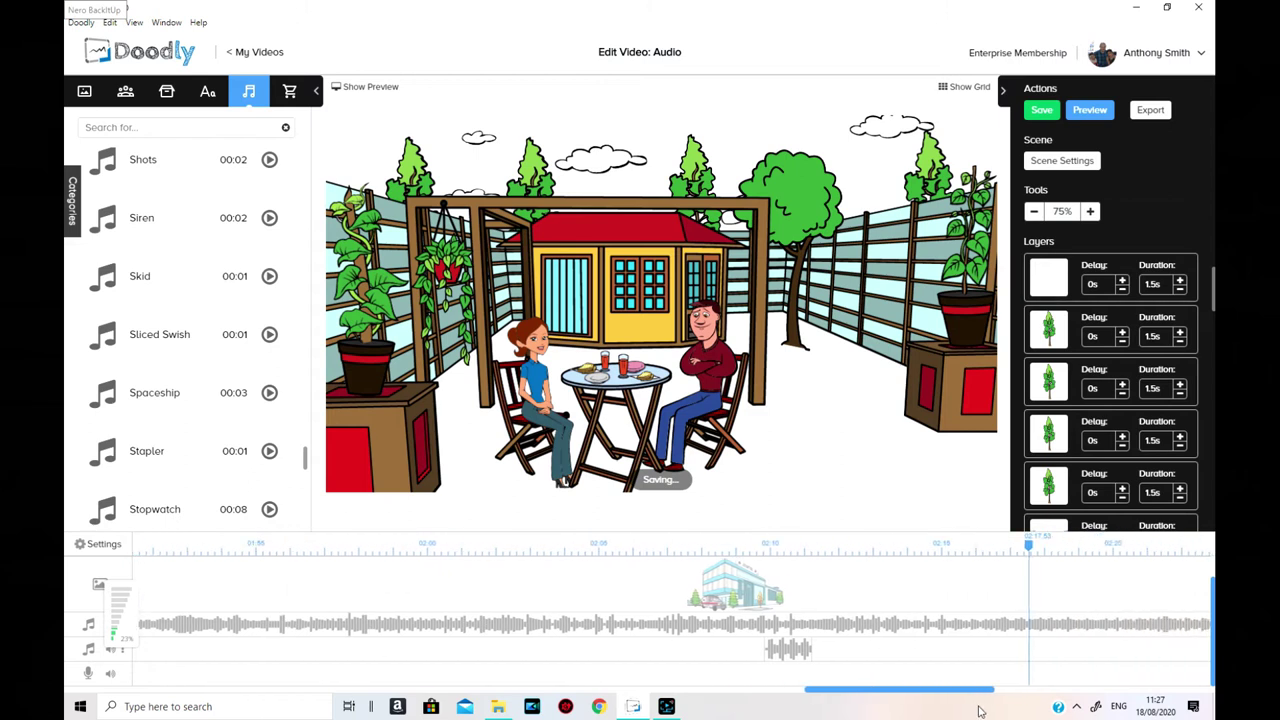
Duplicate the Siren clip and add the Stopwatch sound to the second audio track near 1:55.
right_click(786, 651)
click(842, 626)
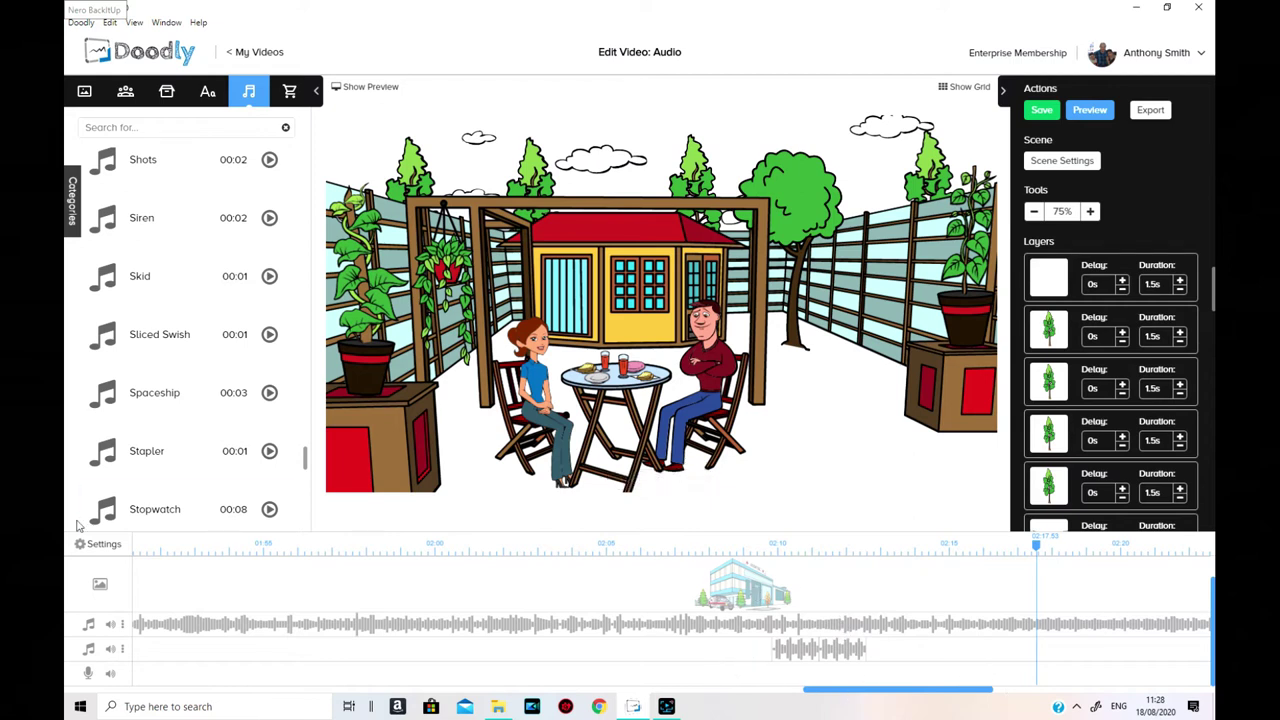
drag(172, 514, 305, 660)
Preview the video starting from just before 1:55.
click(281, 542)
click(258, 545)
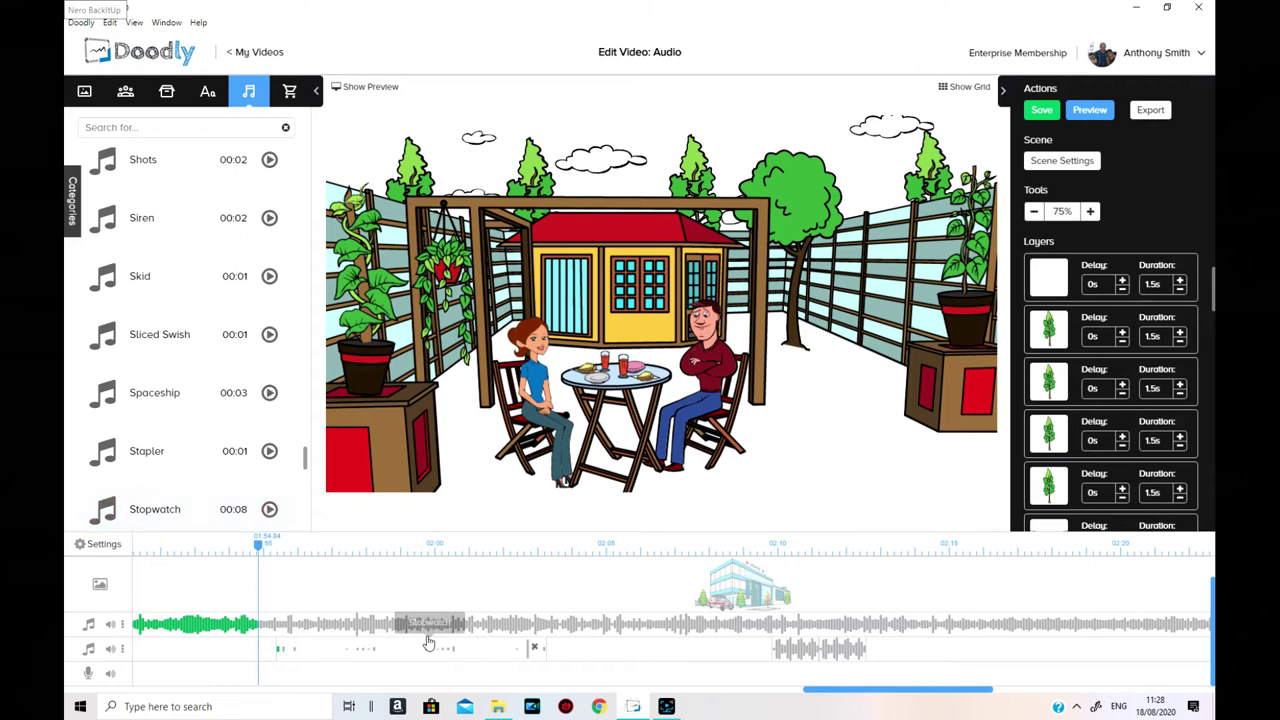
right_click(443, 604)
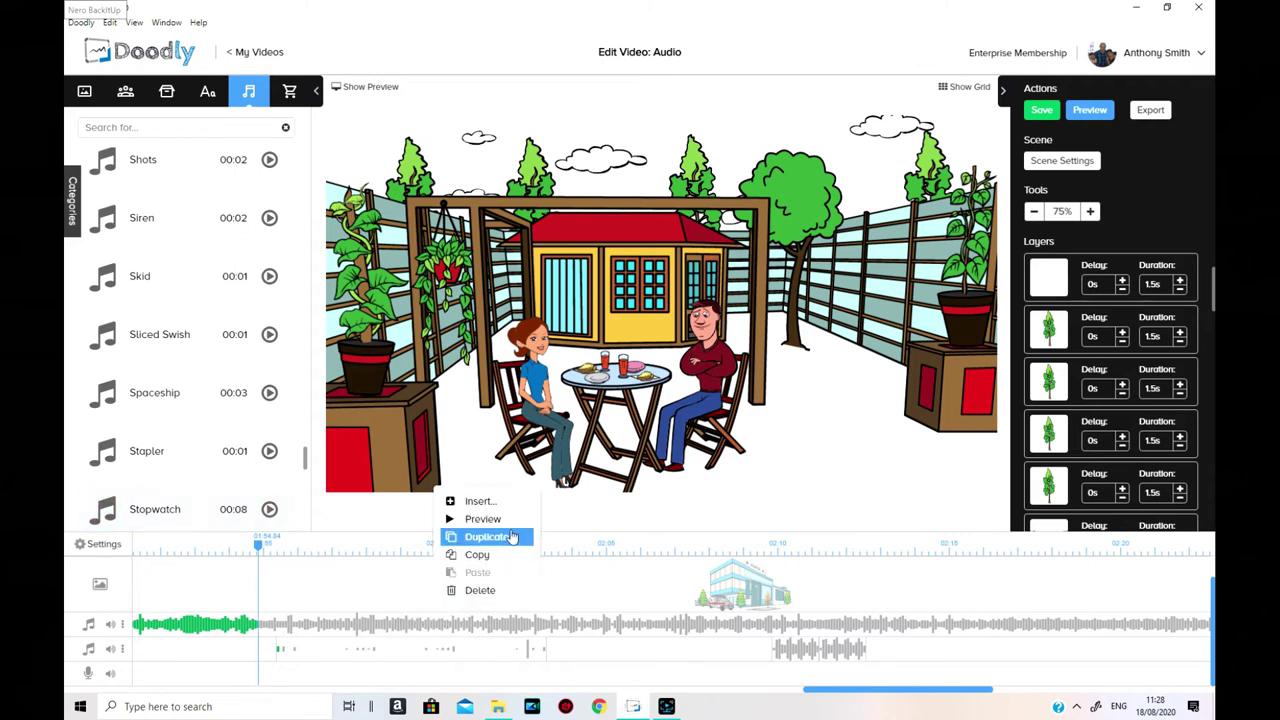
click(512, 520)
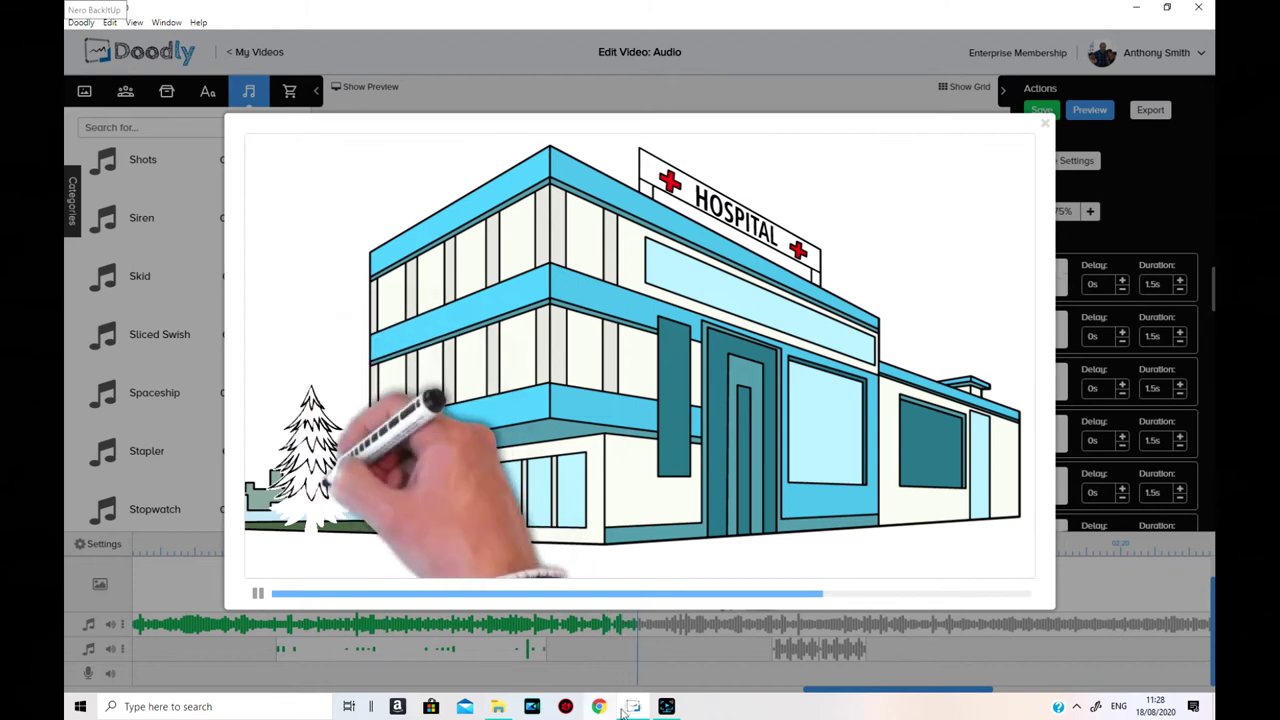
Close the preview, delete the Stopwatch clip, and put Shots on the second audio track.
click(257, 593)
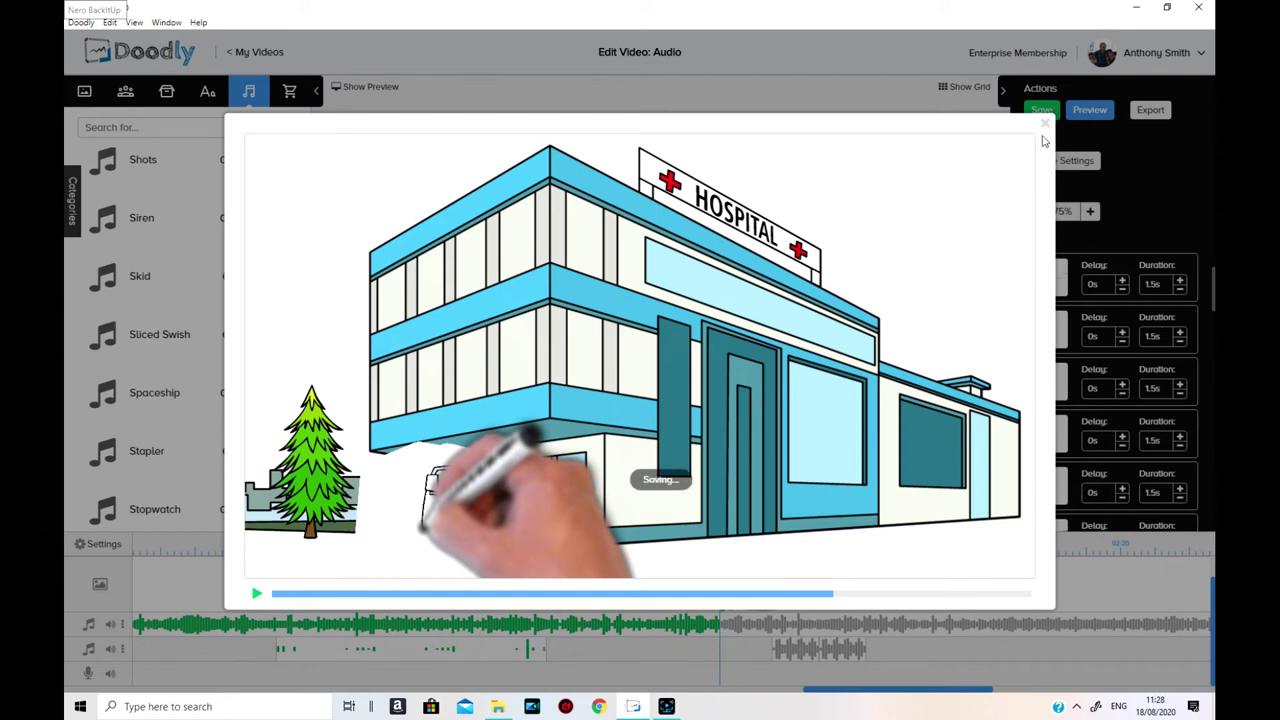
click(1043, 127)
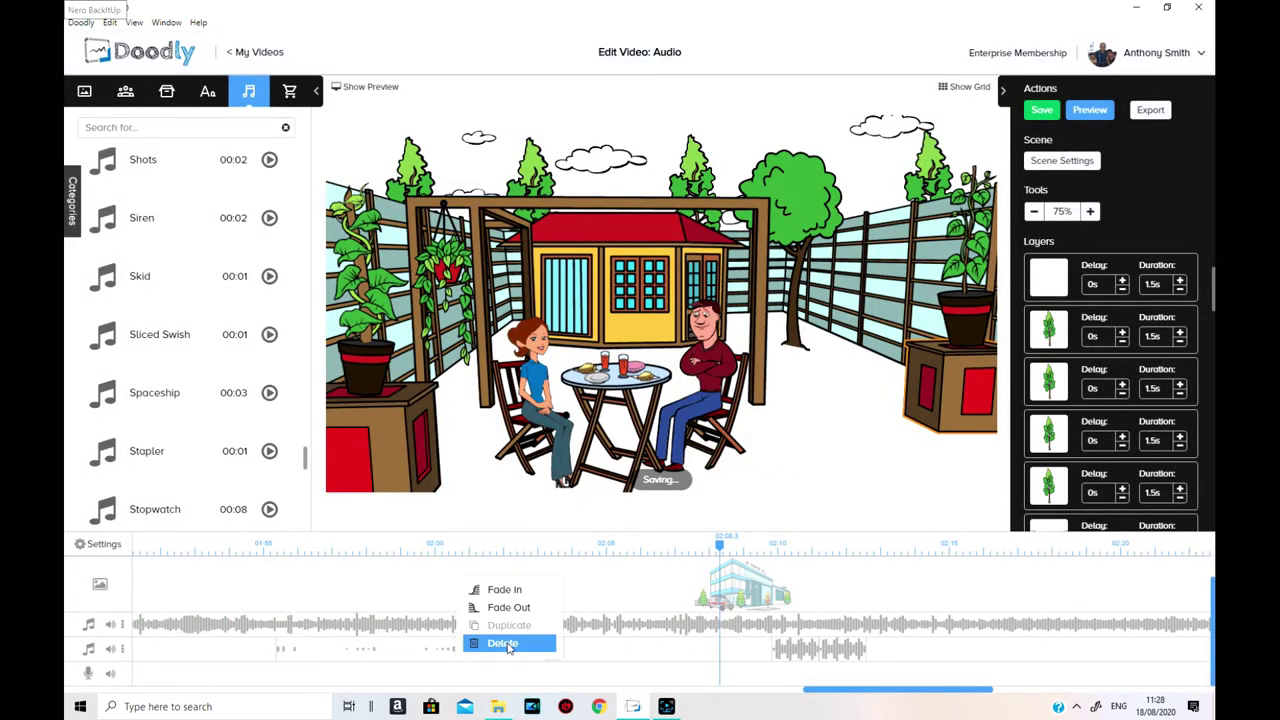
click(505, 643)
click(681, 379)
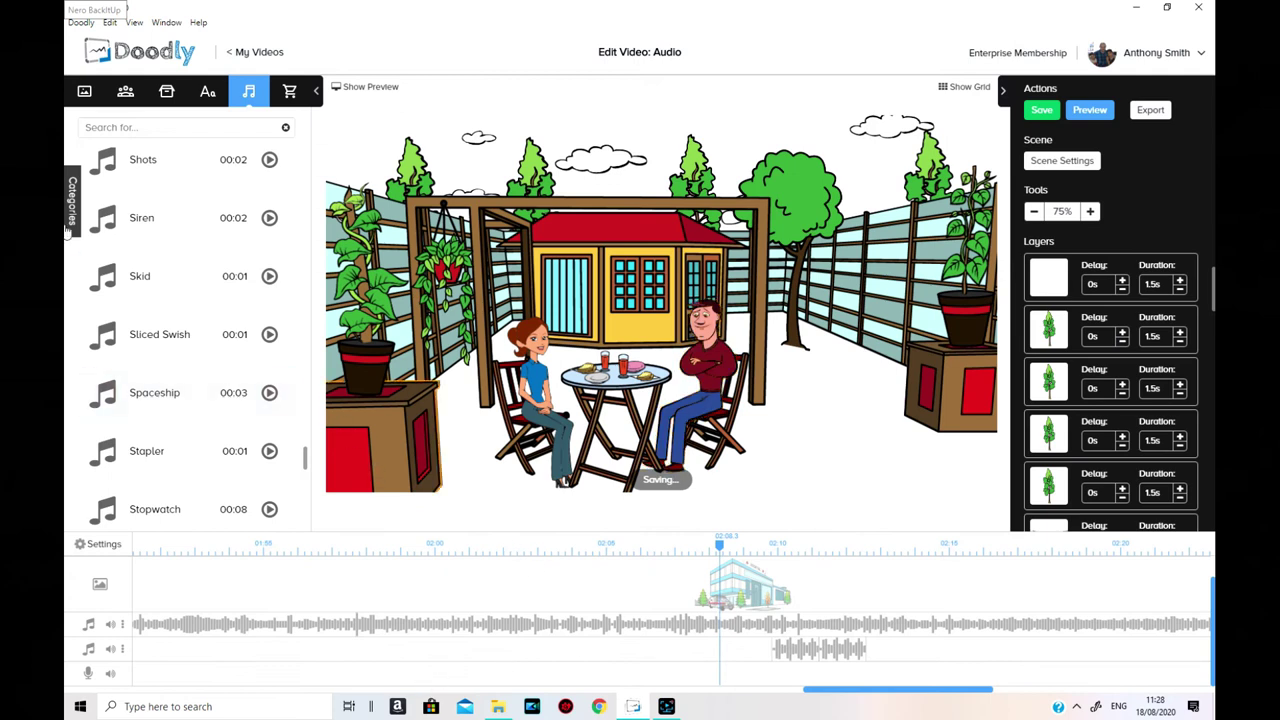
drag(146, 169, 376, 659)
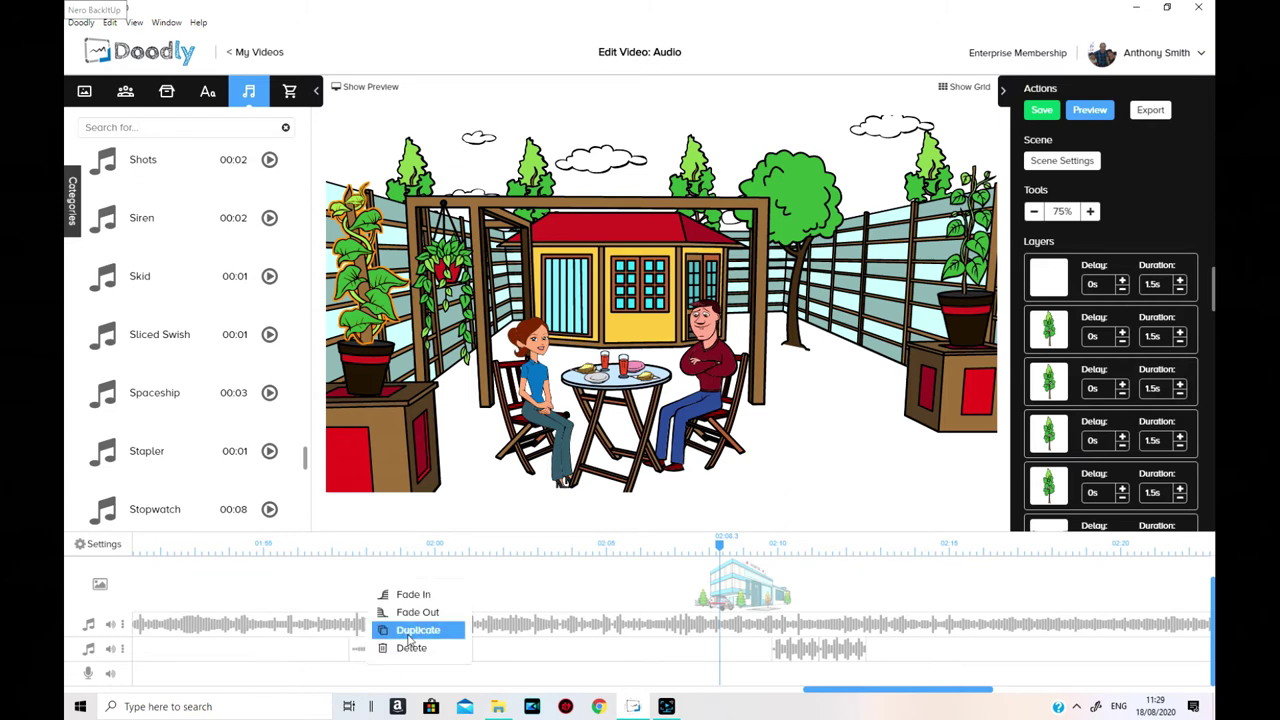
Duplicate the Shots clip and preview the video with the new sound effects.
click(408, 637)
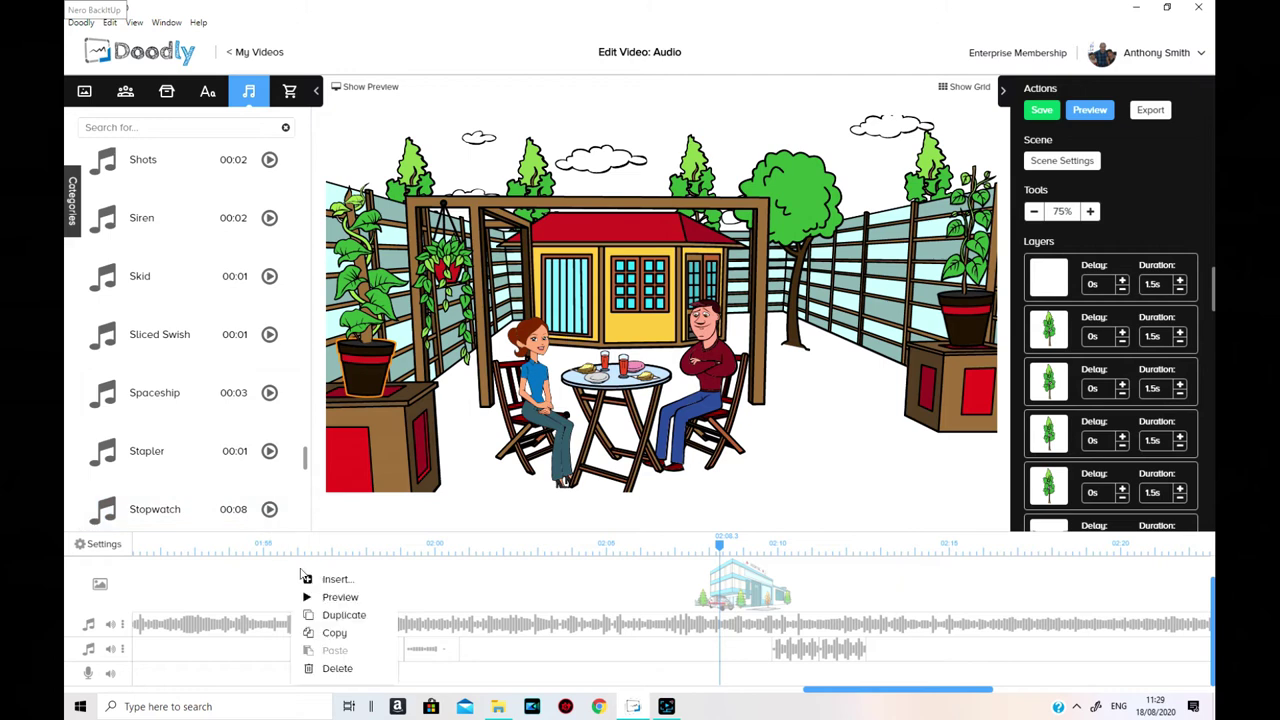
click(370, 601)
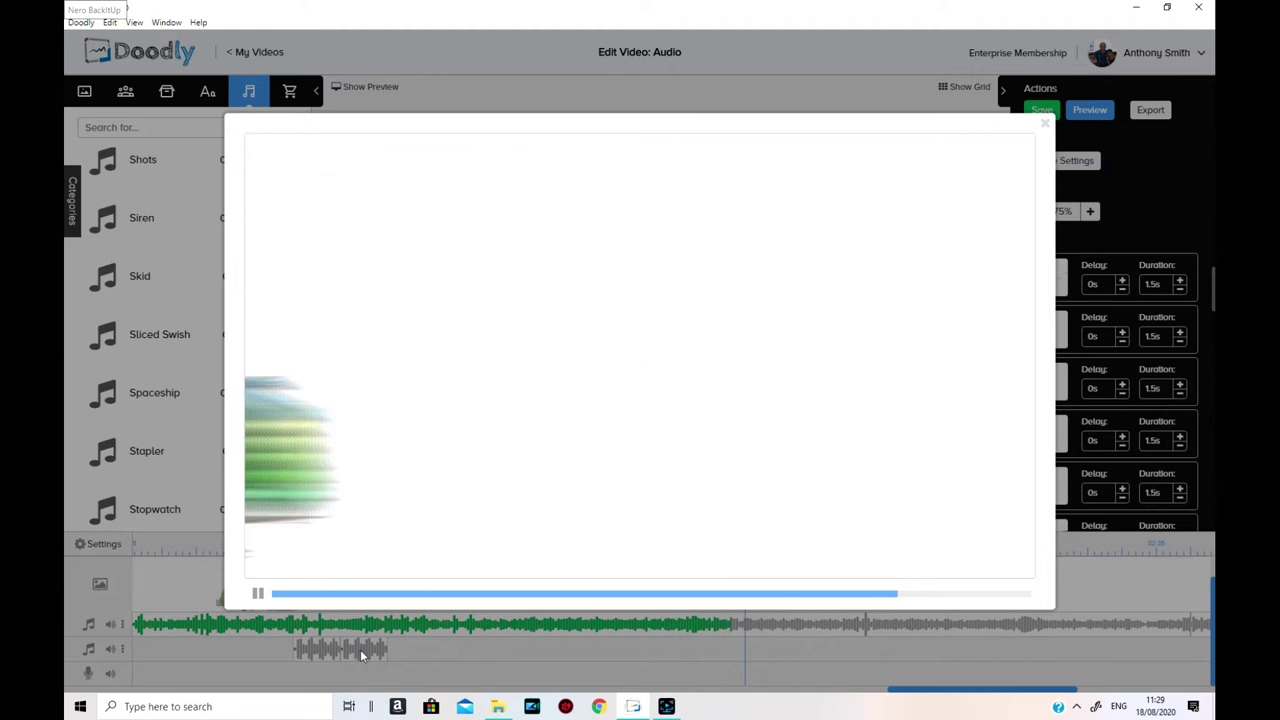
click(1045, 126)
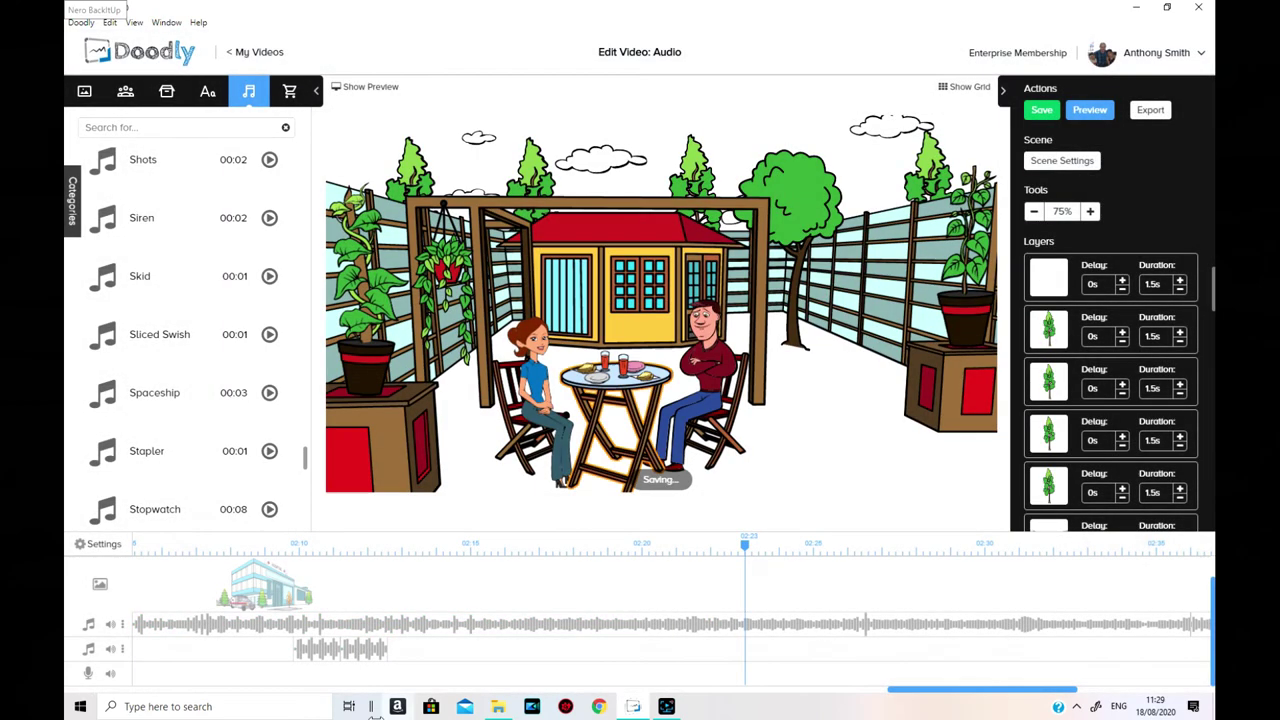
Delete every Shots clip from the second audio track, leaving only the Siren.
click(396, 641)
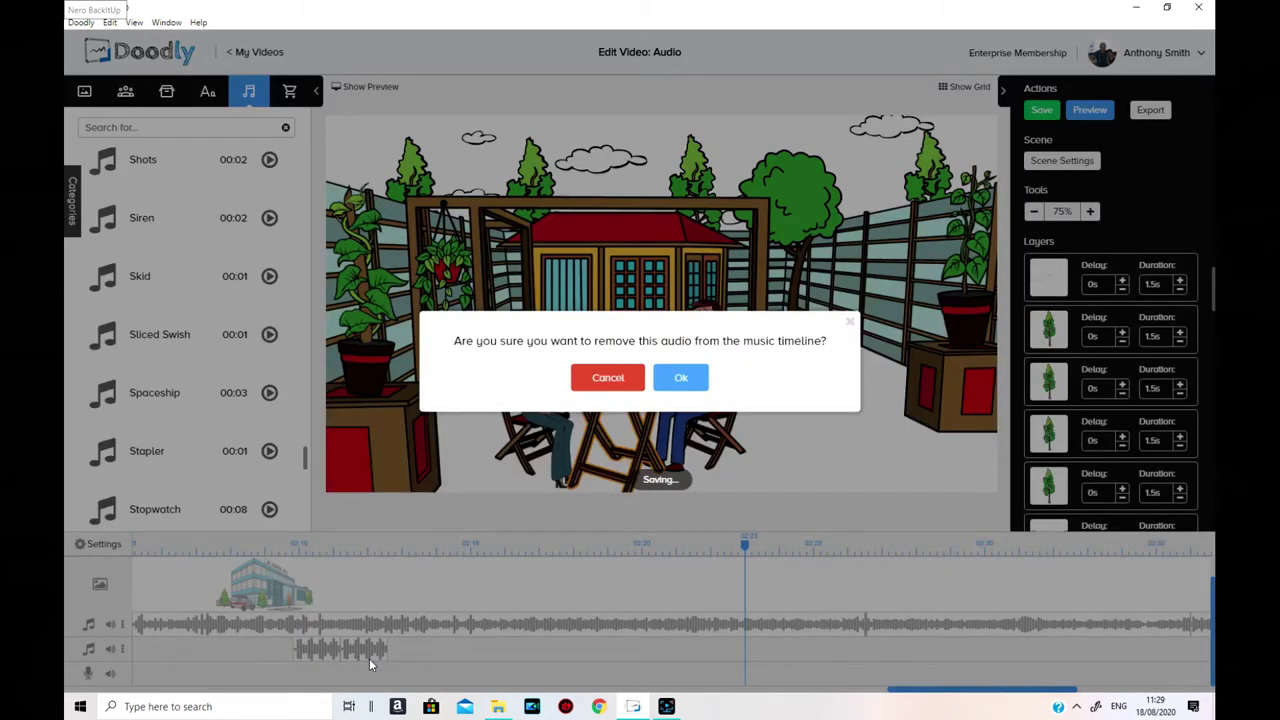
click(677, 379)
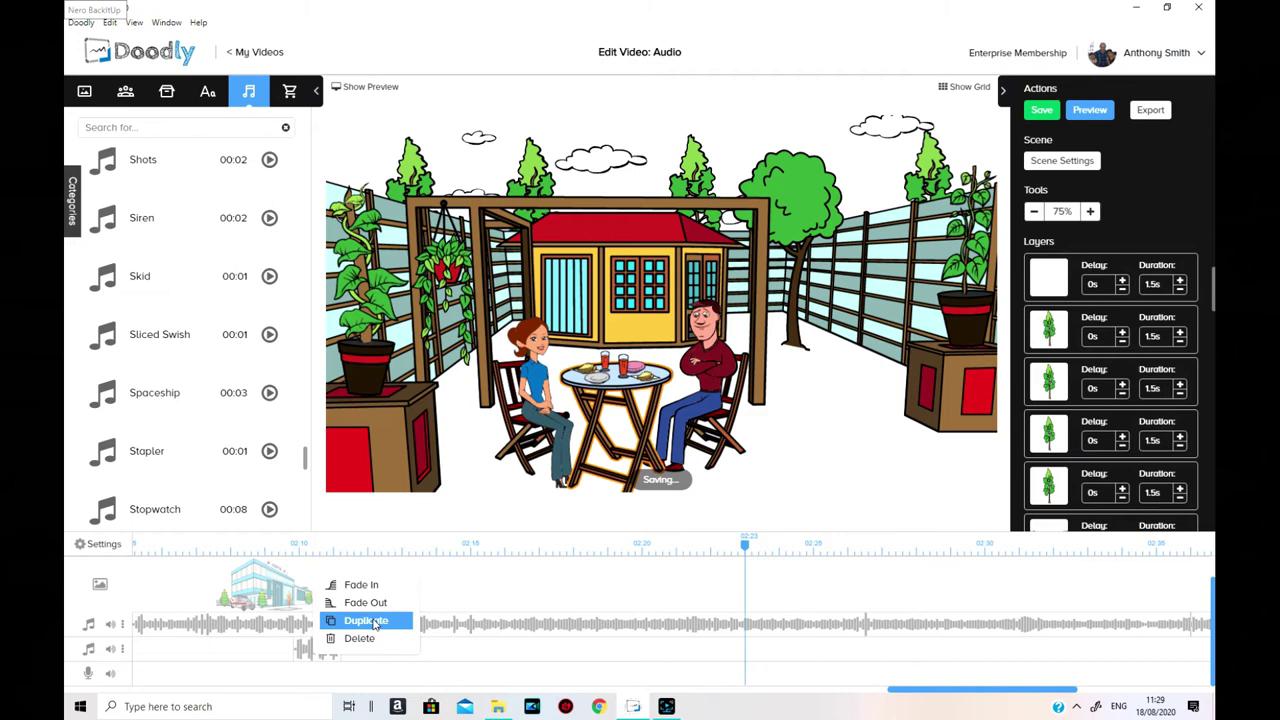
click(366, 621)
drag(1017, 694, 886, 694)
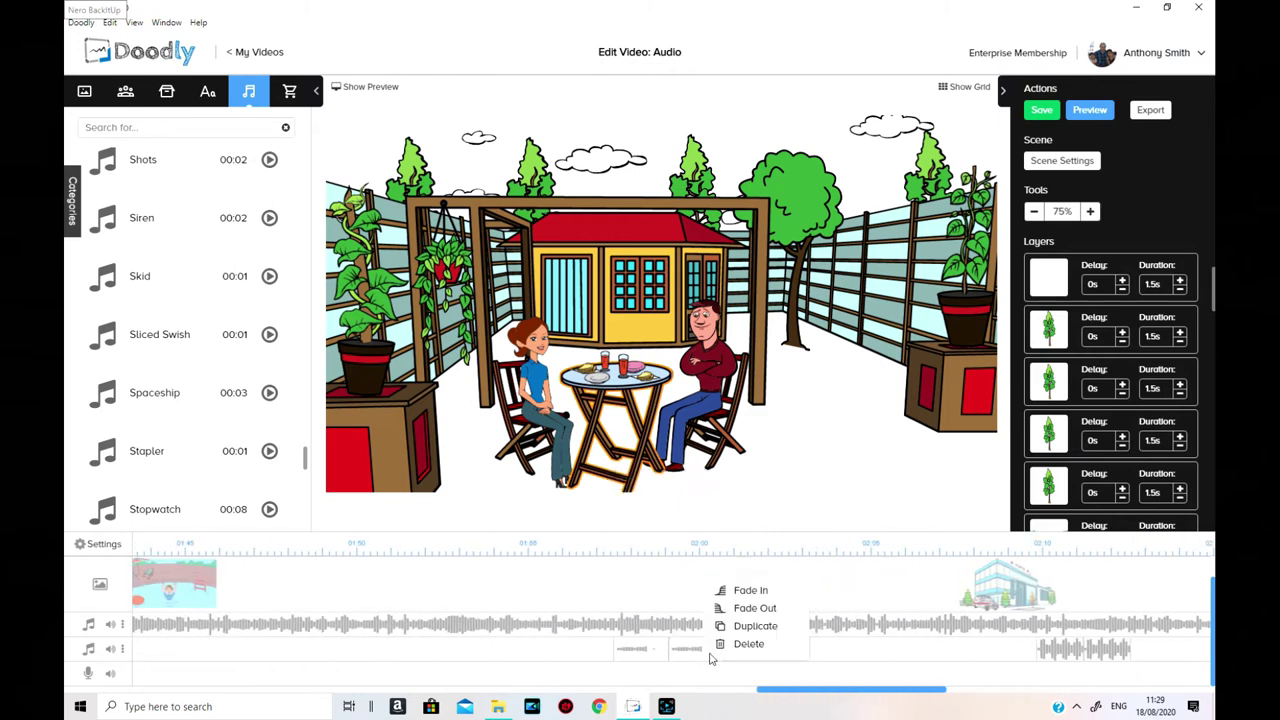
click(752, 644)
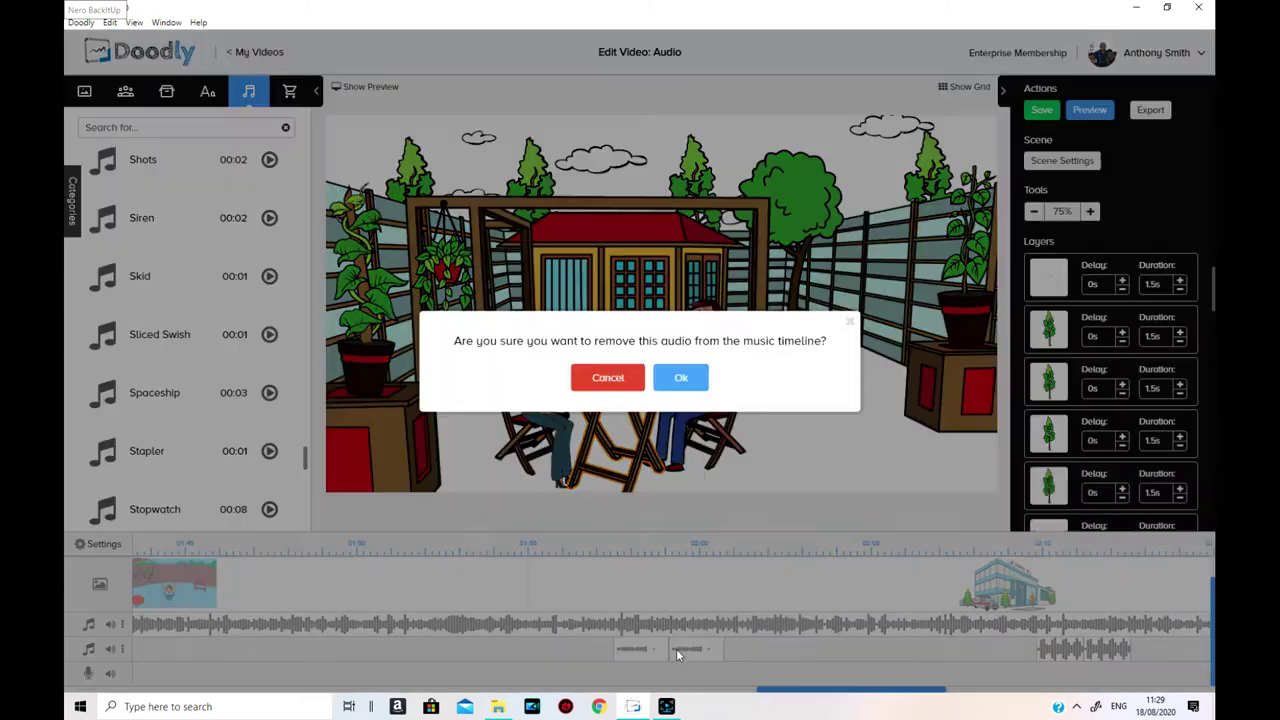
click(679, 379)
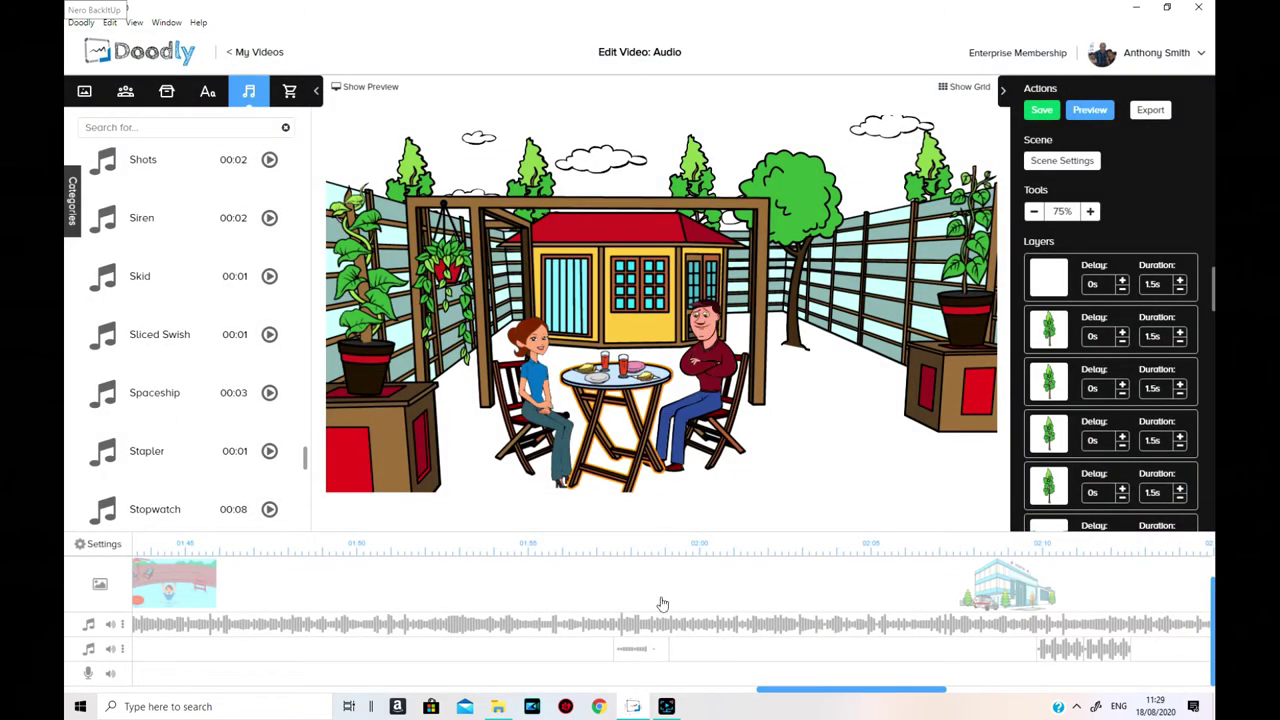
click(657, 649)
click(681, 380)
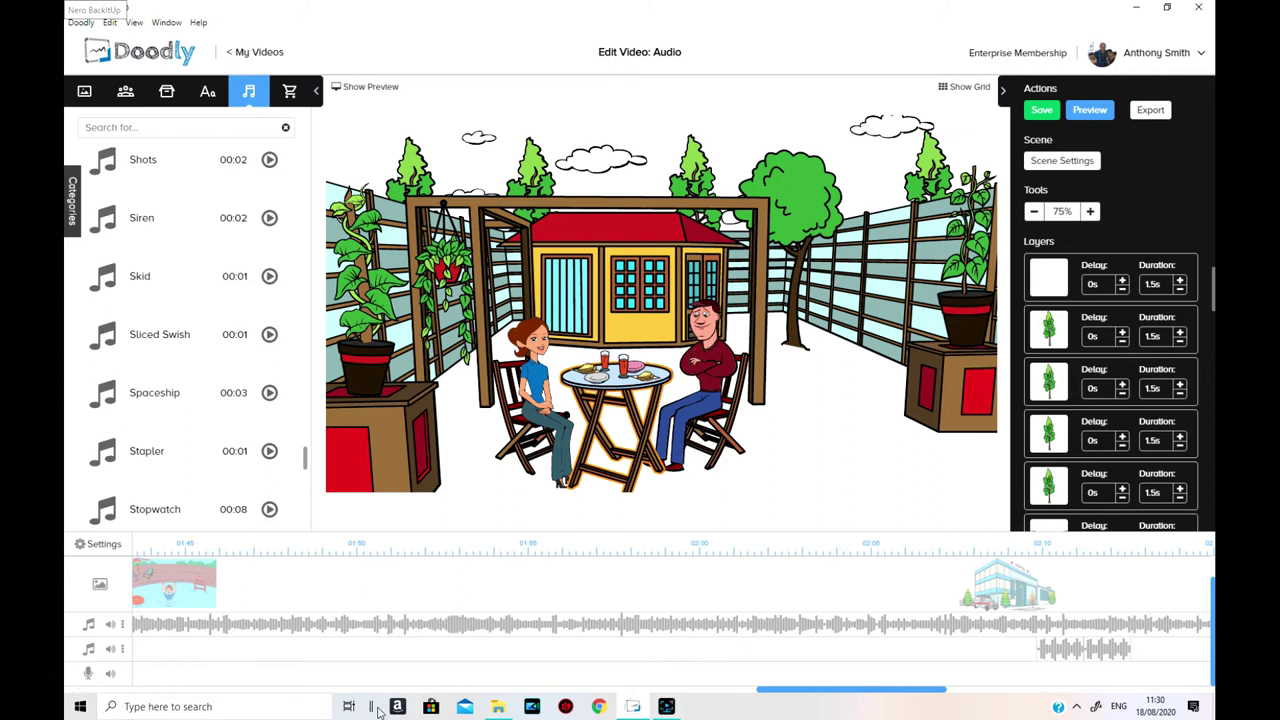
Scroll the timeline back toward the start before recording the voiceover.
drag(785, 697, 155, 708)
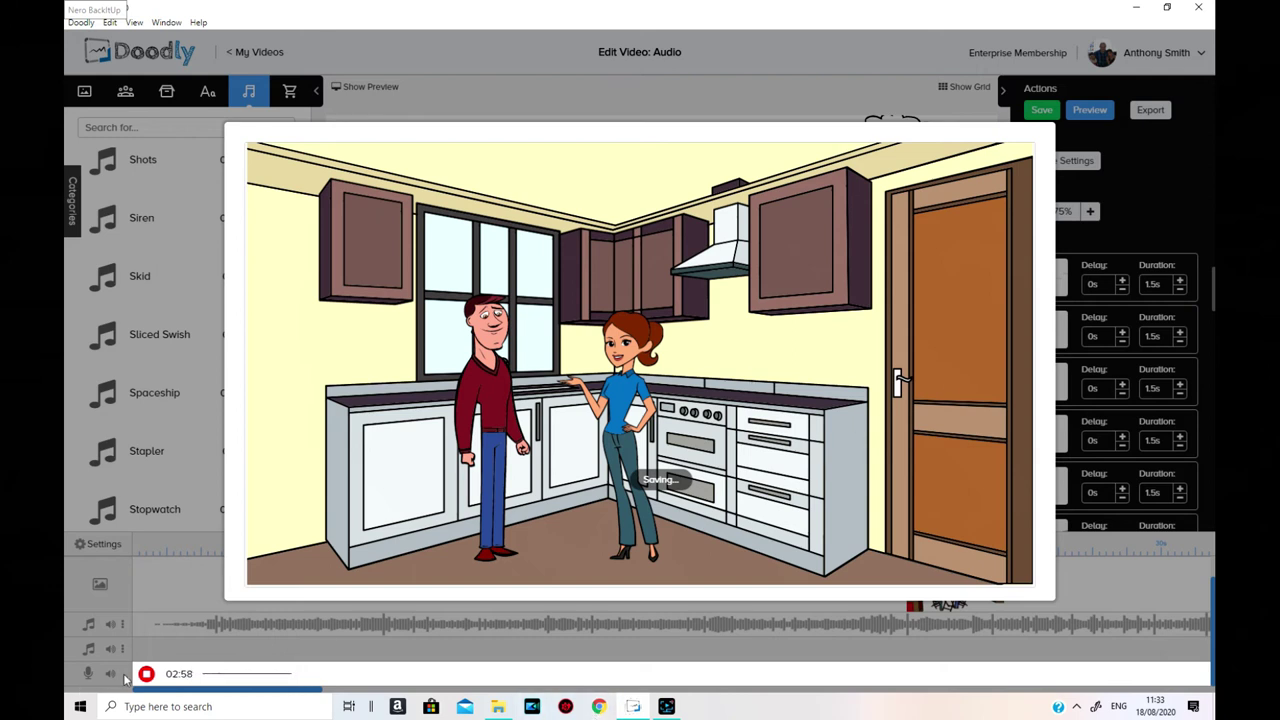
Stop the voiceover recording and close the video preview.
click(180, 690)
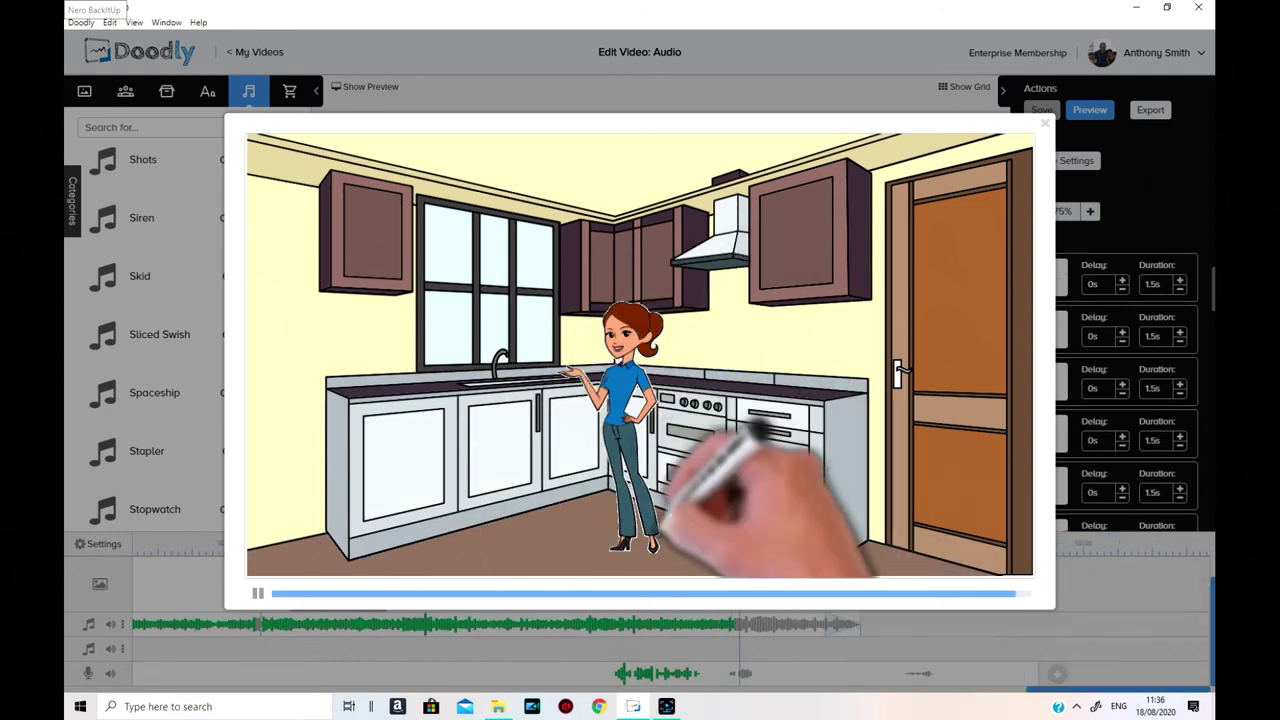
click(1045, 126)
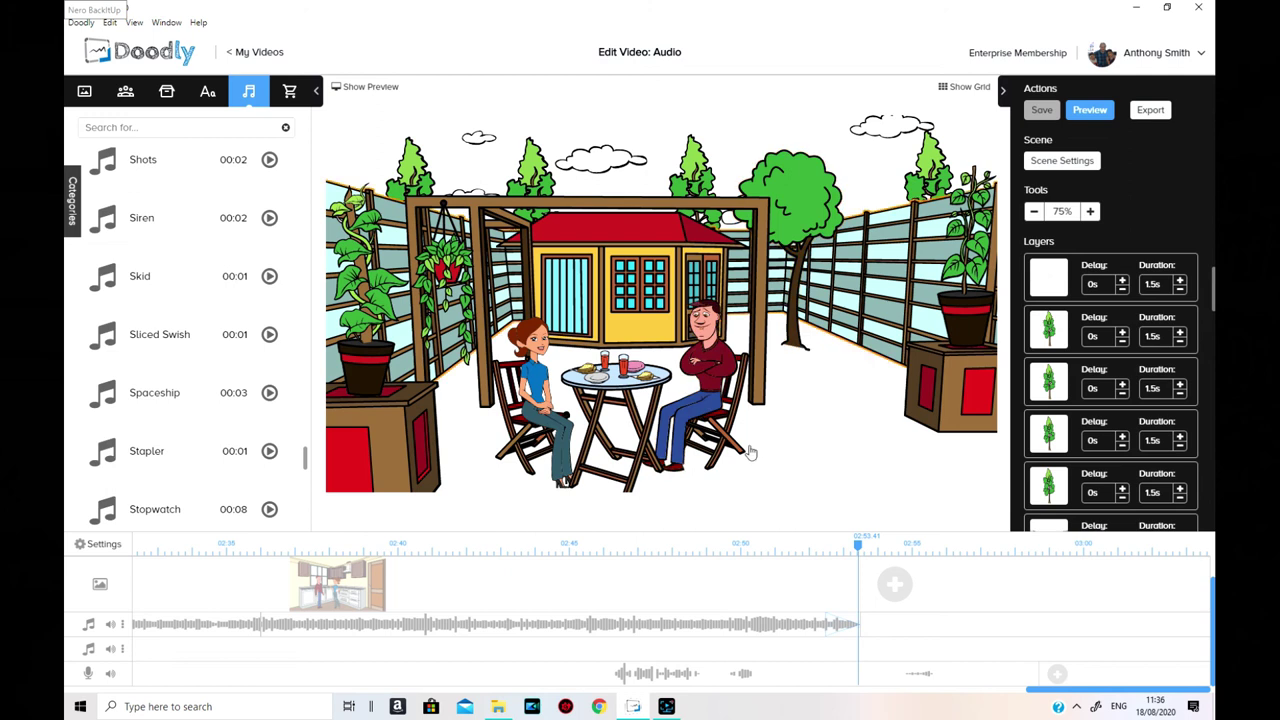
right_click(838, 636)
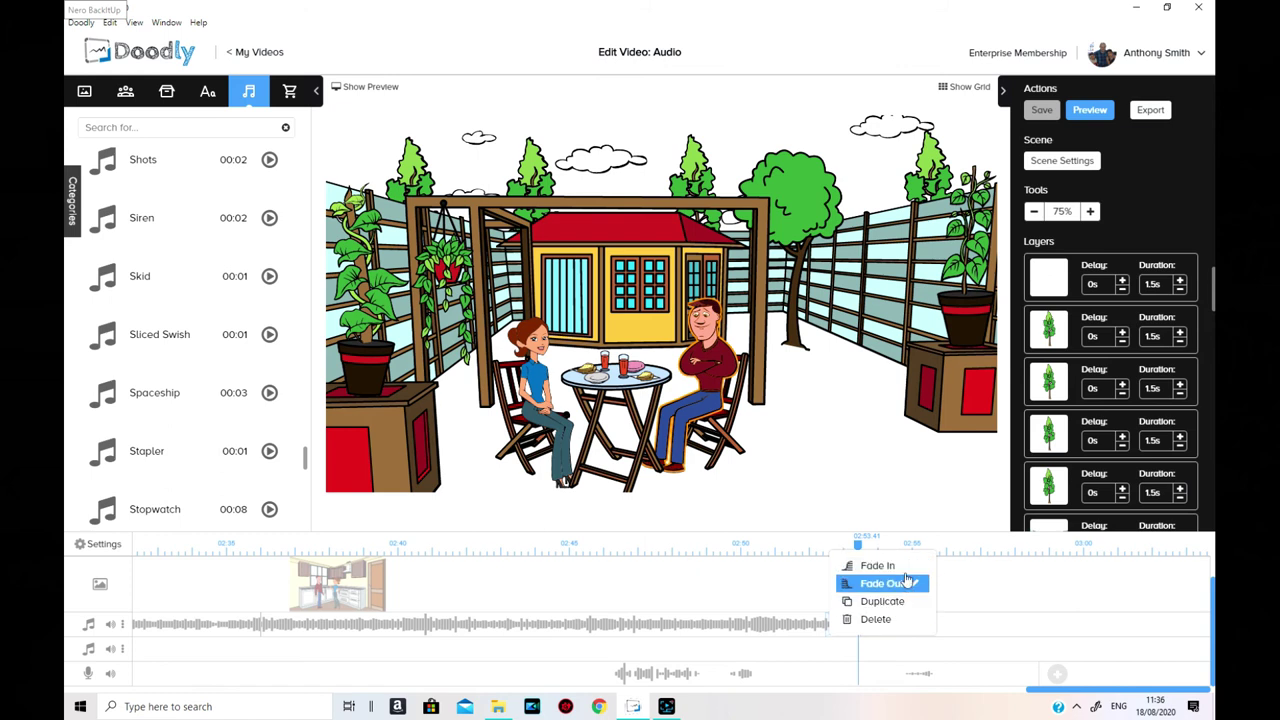
right_click(798, 636)
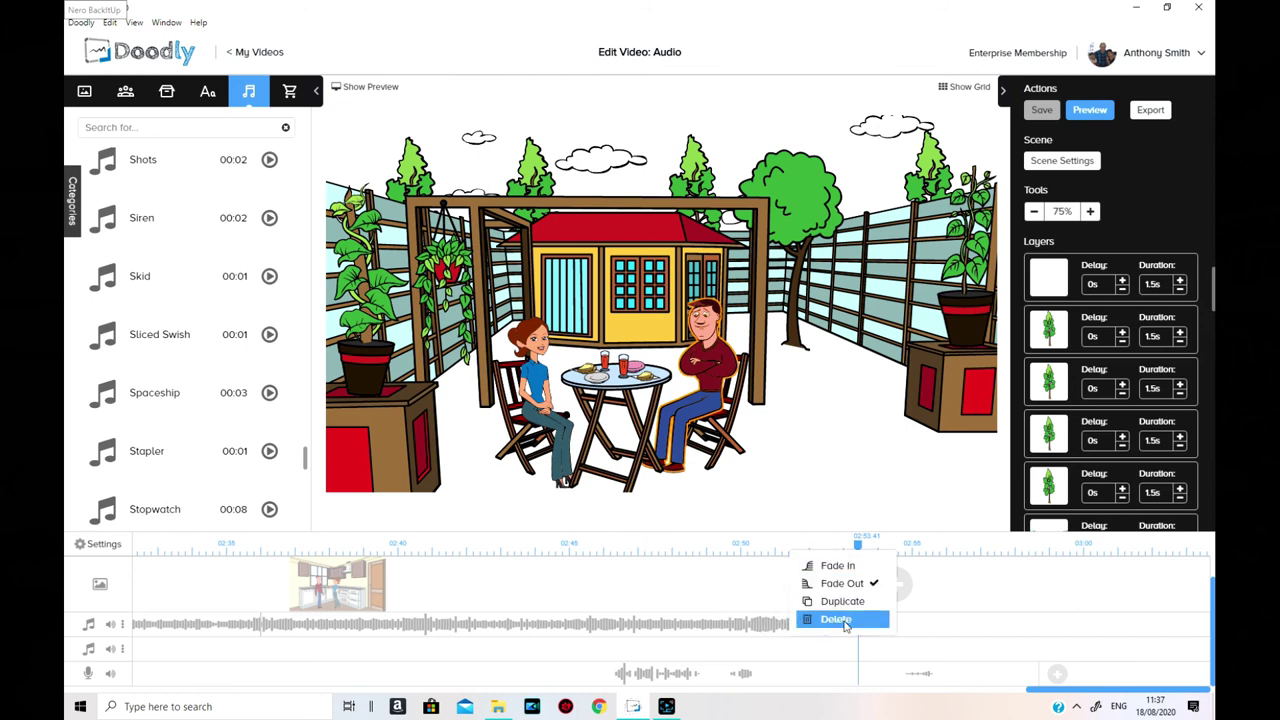
click(1083, 601)
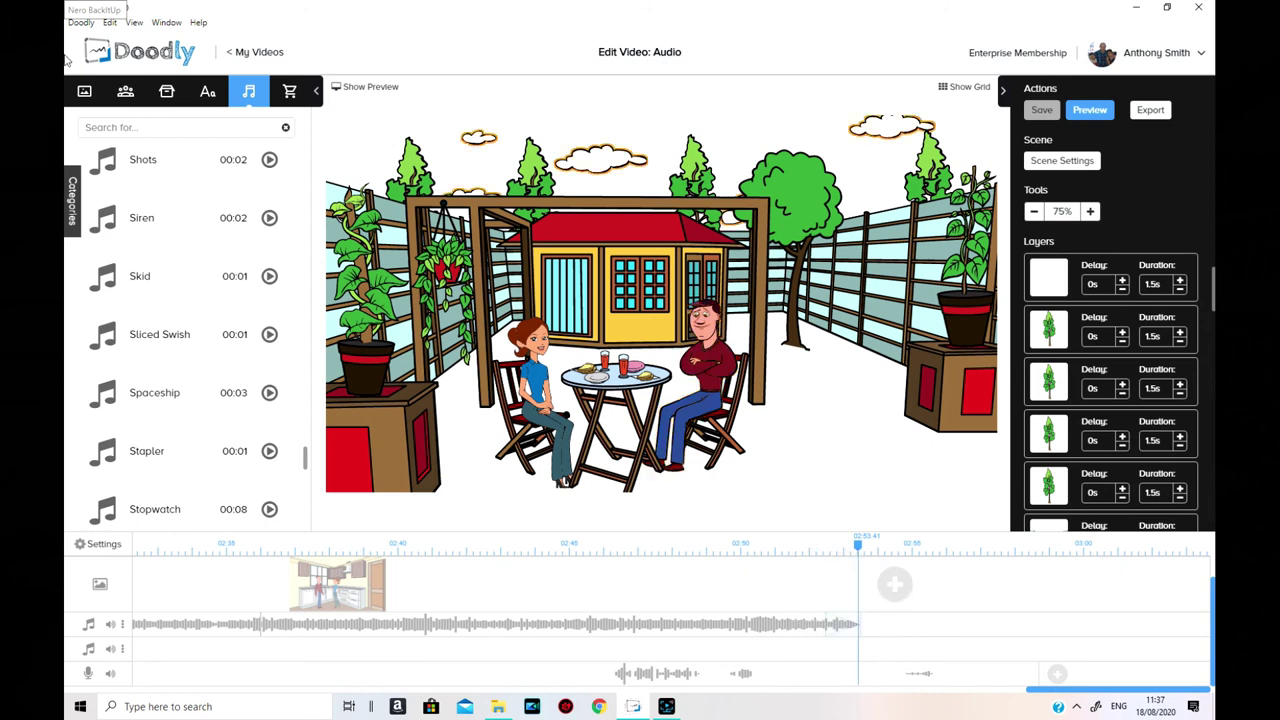
Upload 0m56s intense.mp3 from G:\900royalty free\DISC1 into the sound library as '0m56s intense'.
click(81, 197)
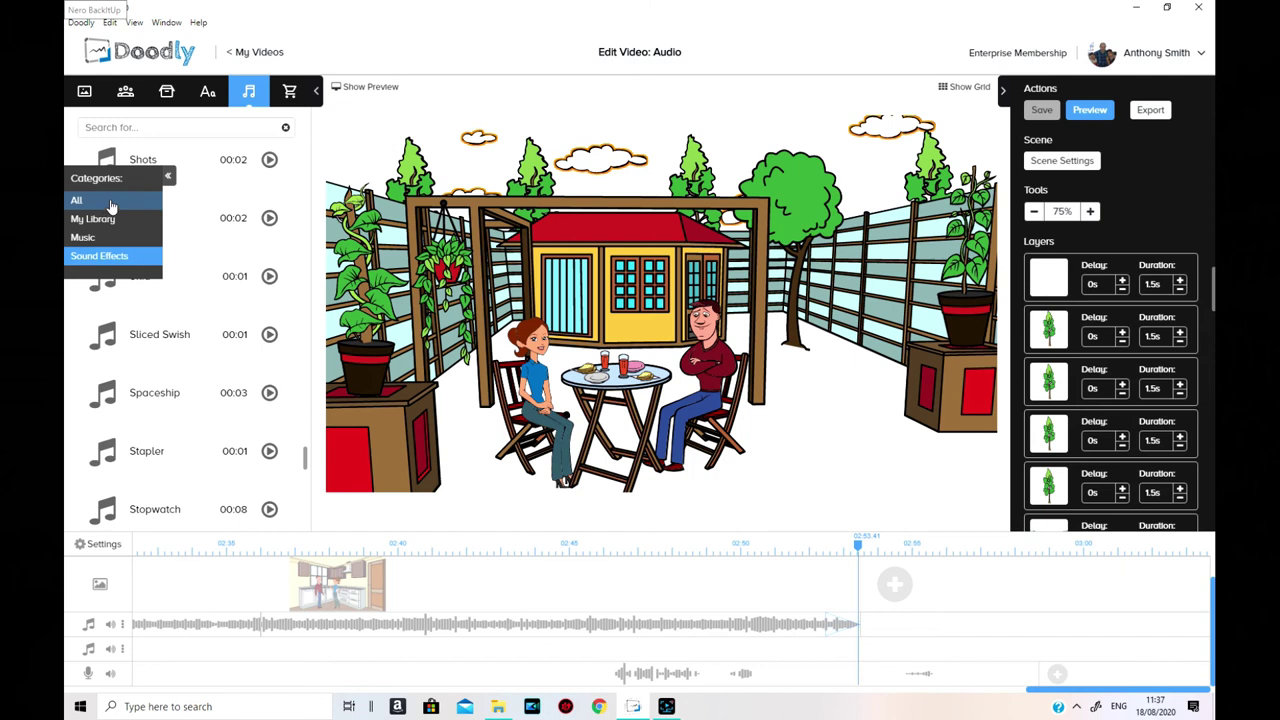
click(110, 202)
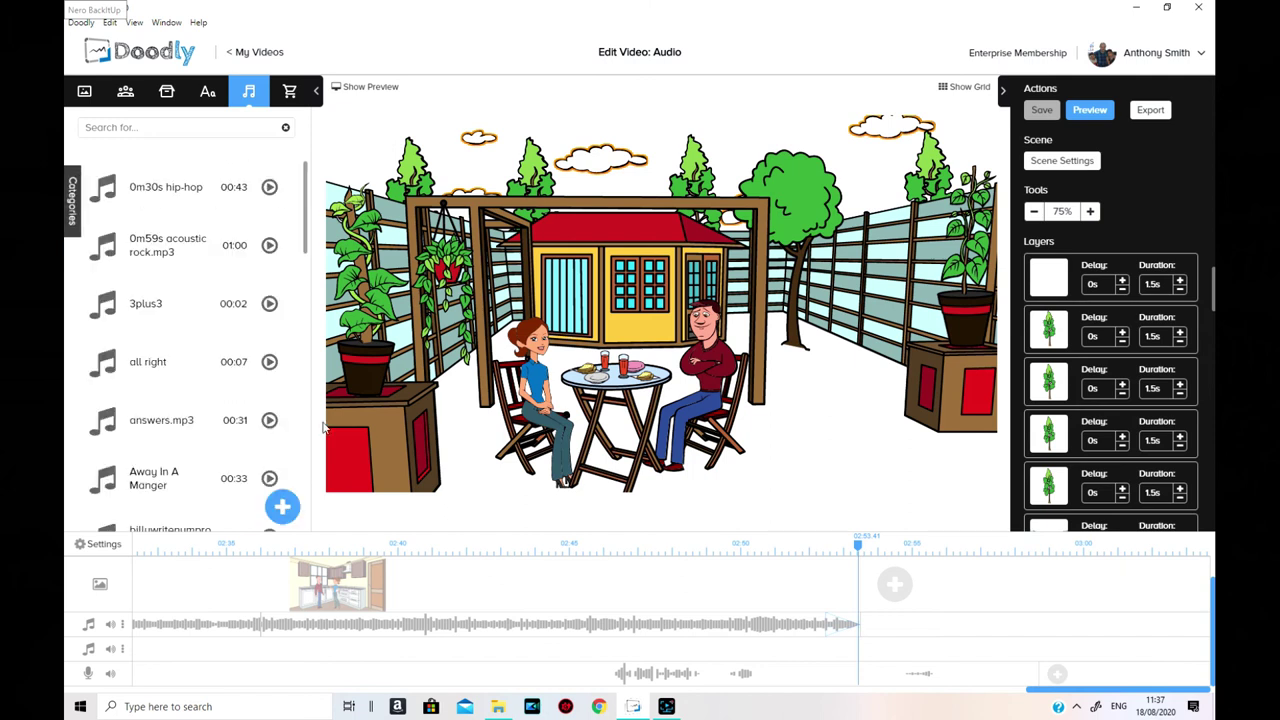
click(284, 508)
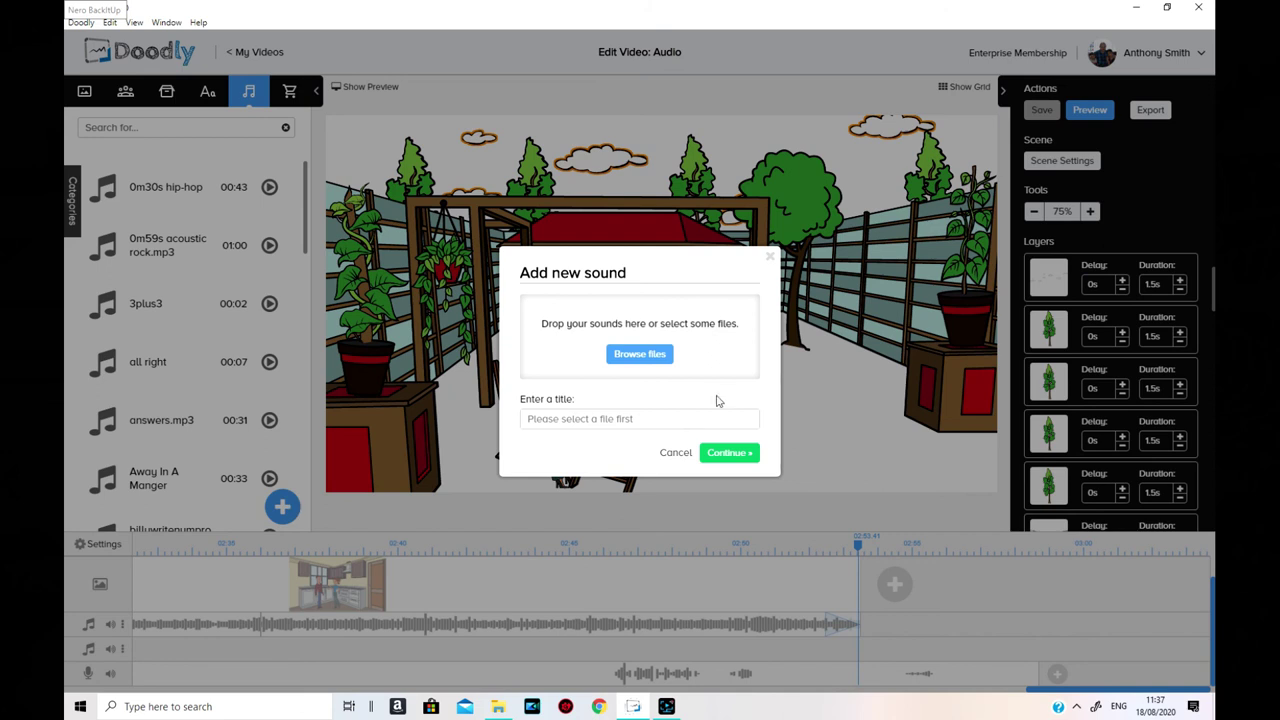
click(639, 356)
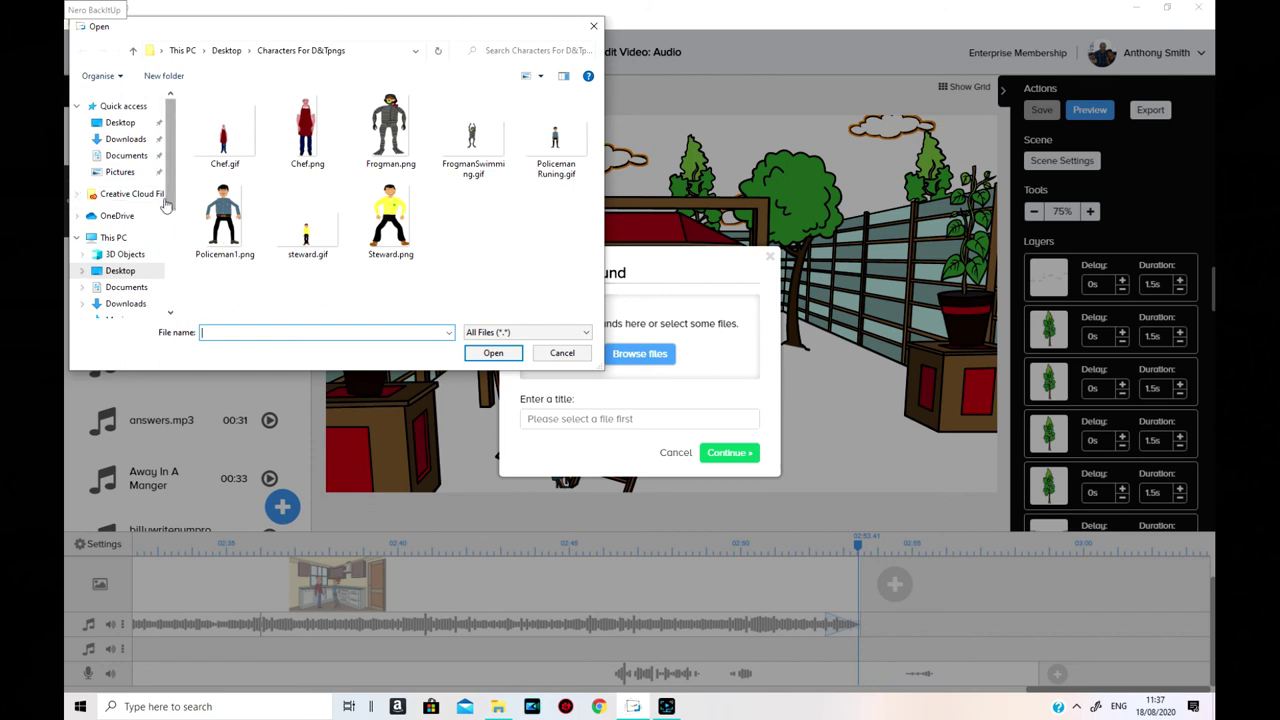
drag(168, 204, 170, 272)
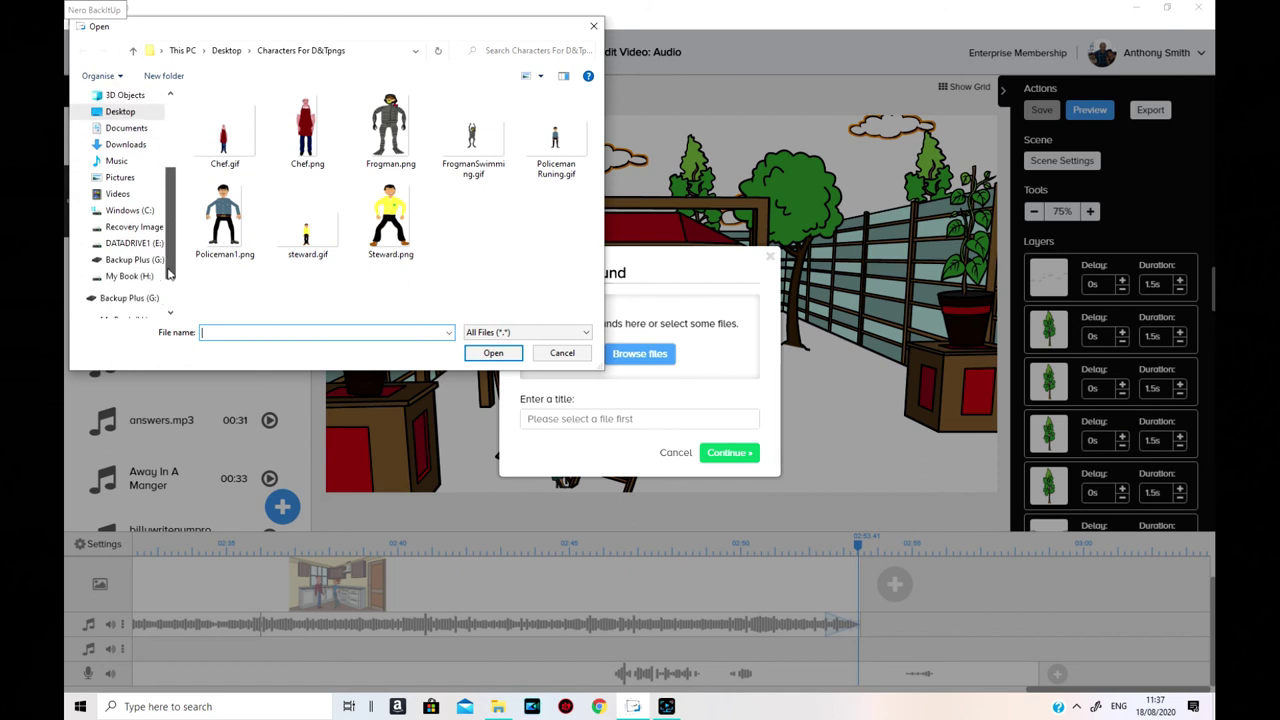
click(150, 262)
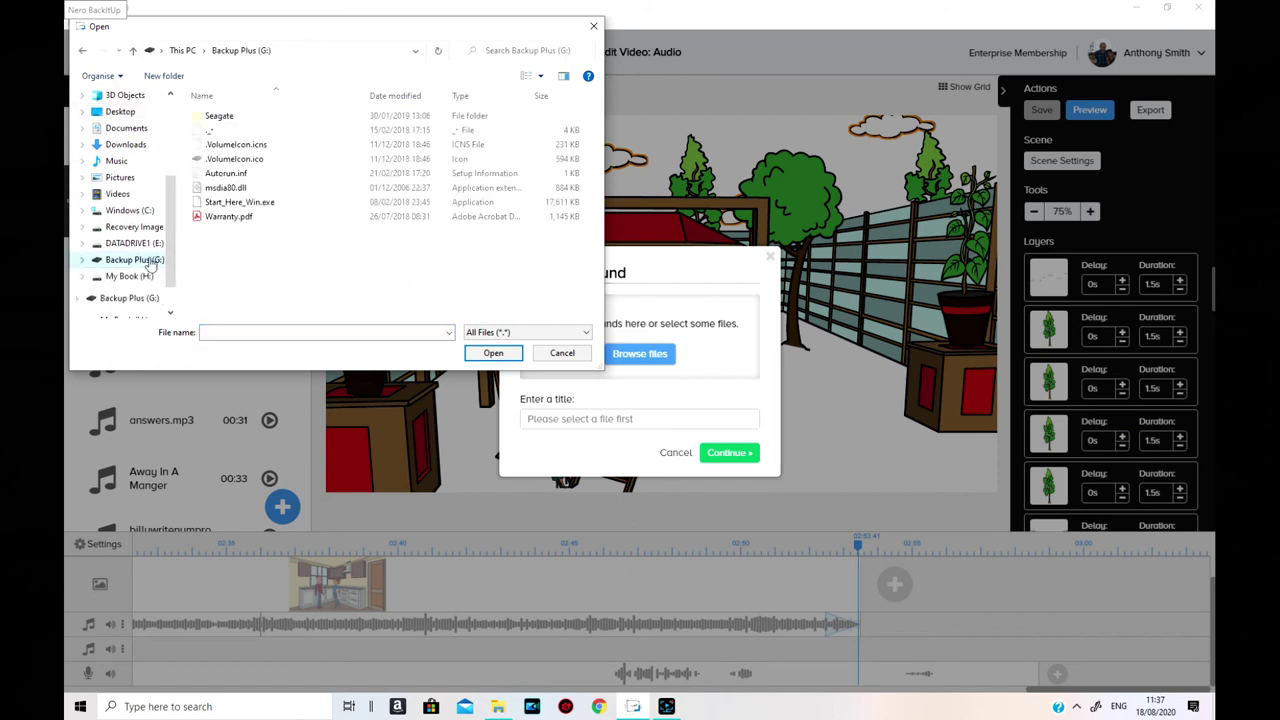
double_click(251, 130)
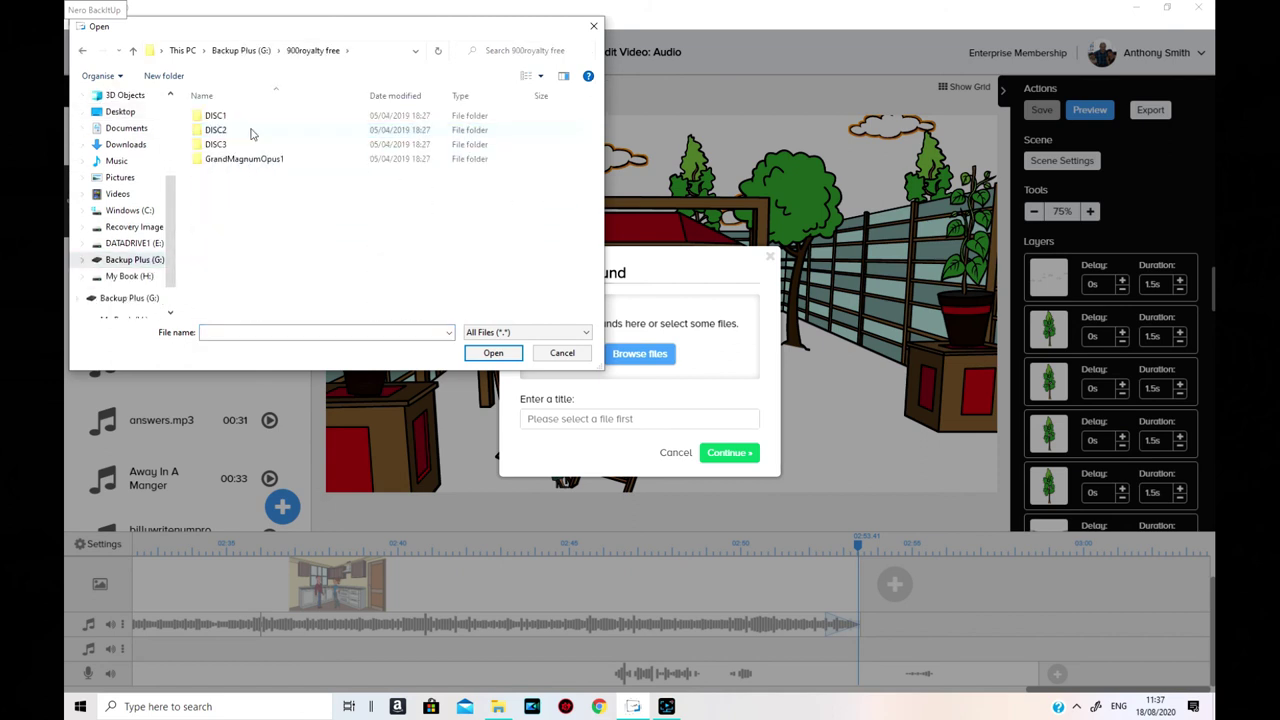
double_click(237, 116)
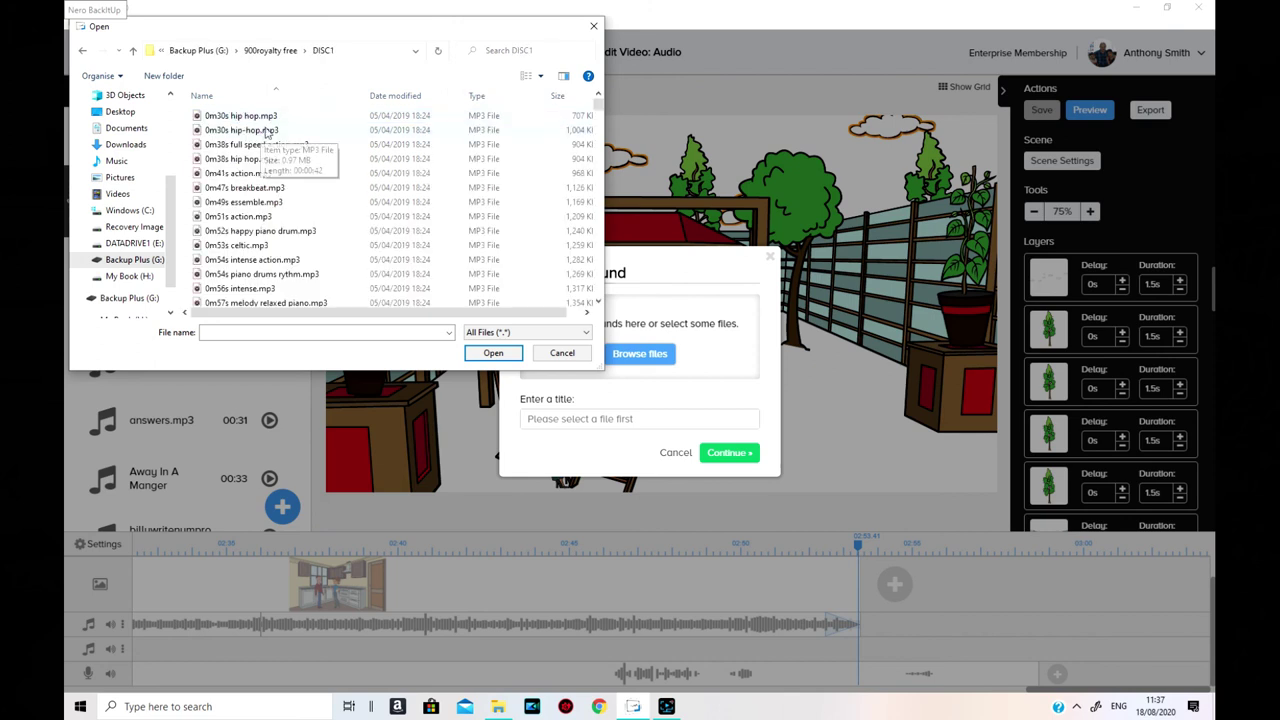
click(263, 291)
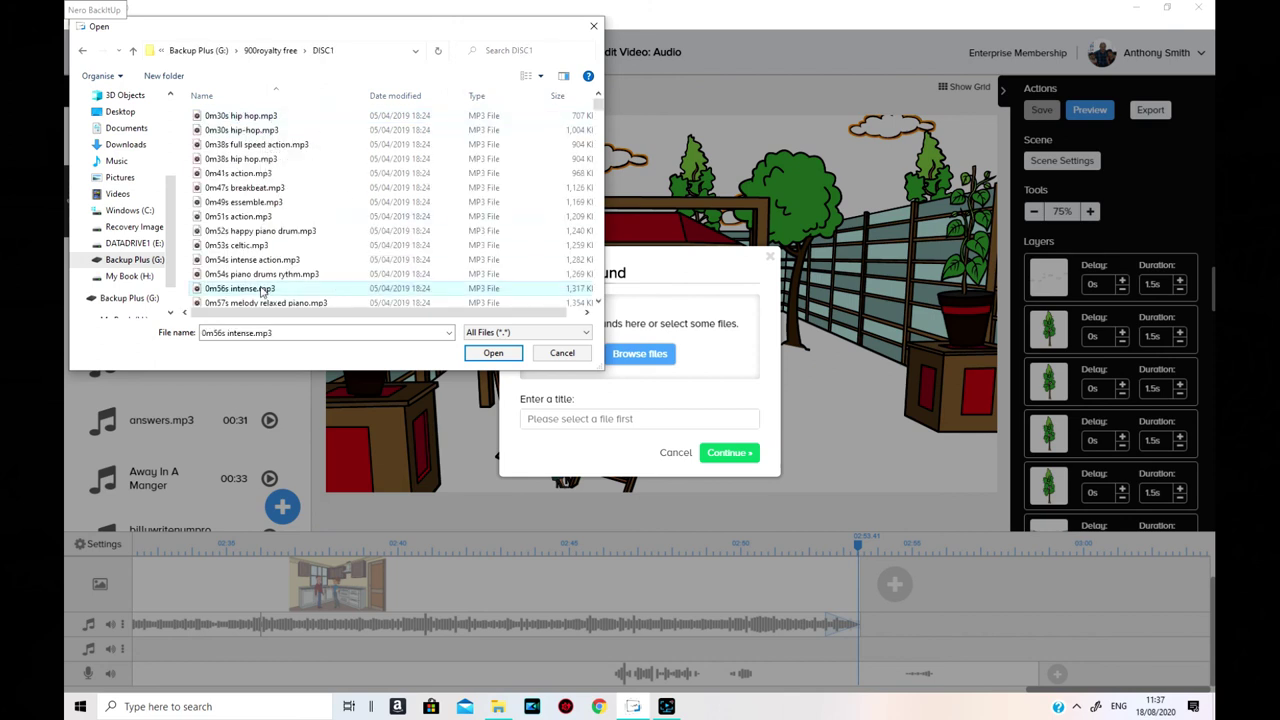
click(494, 353)
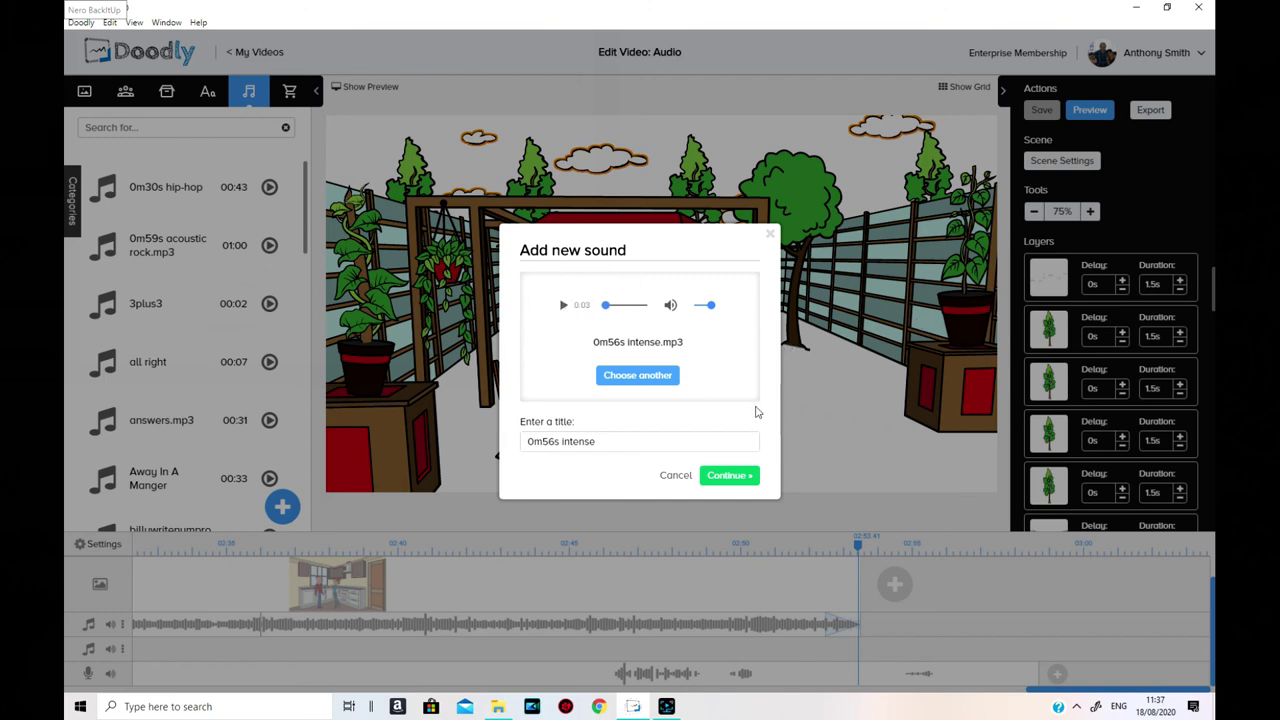
click(733, 477)
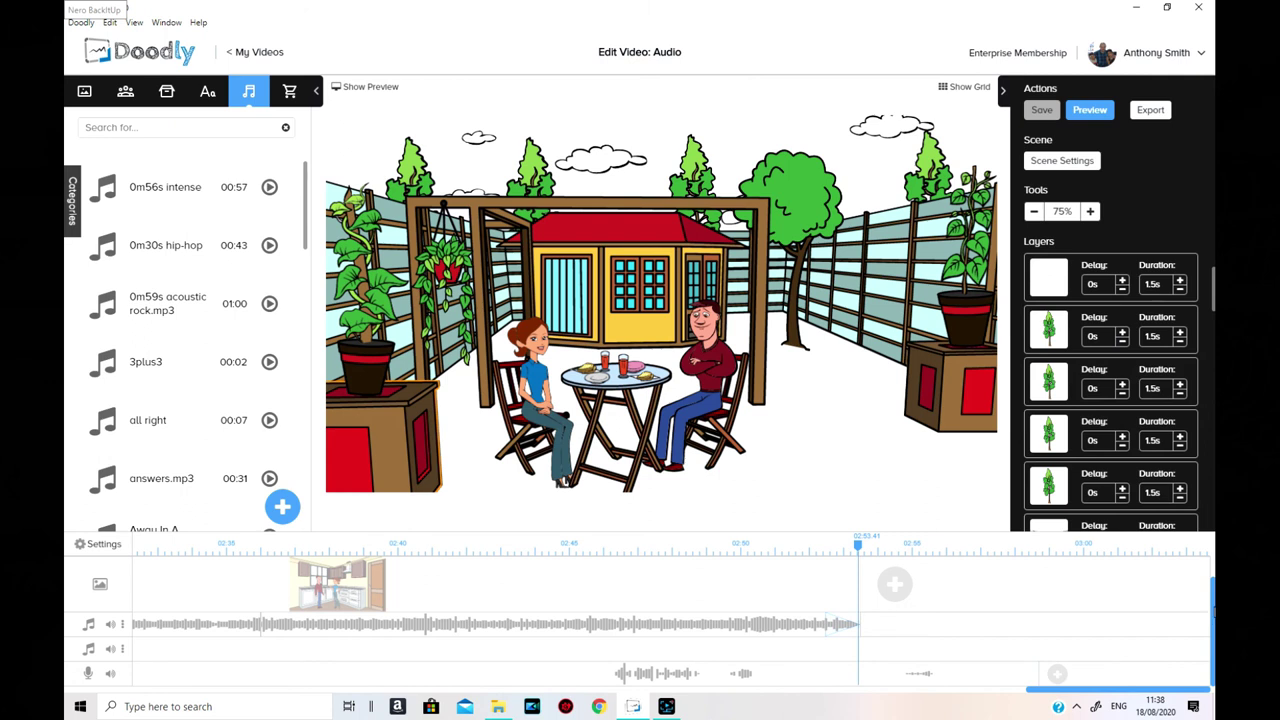
Scroll the timeline back to the start to review the music and narration tracks.
scroll(313, 640, up, 1)
scroll(313, 640, down, 1)
drag(1055, 690, 791, 694)
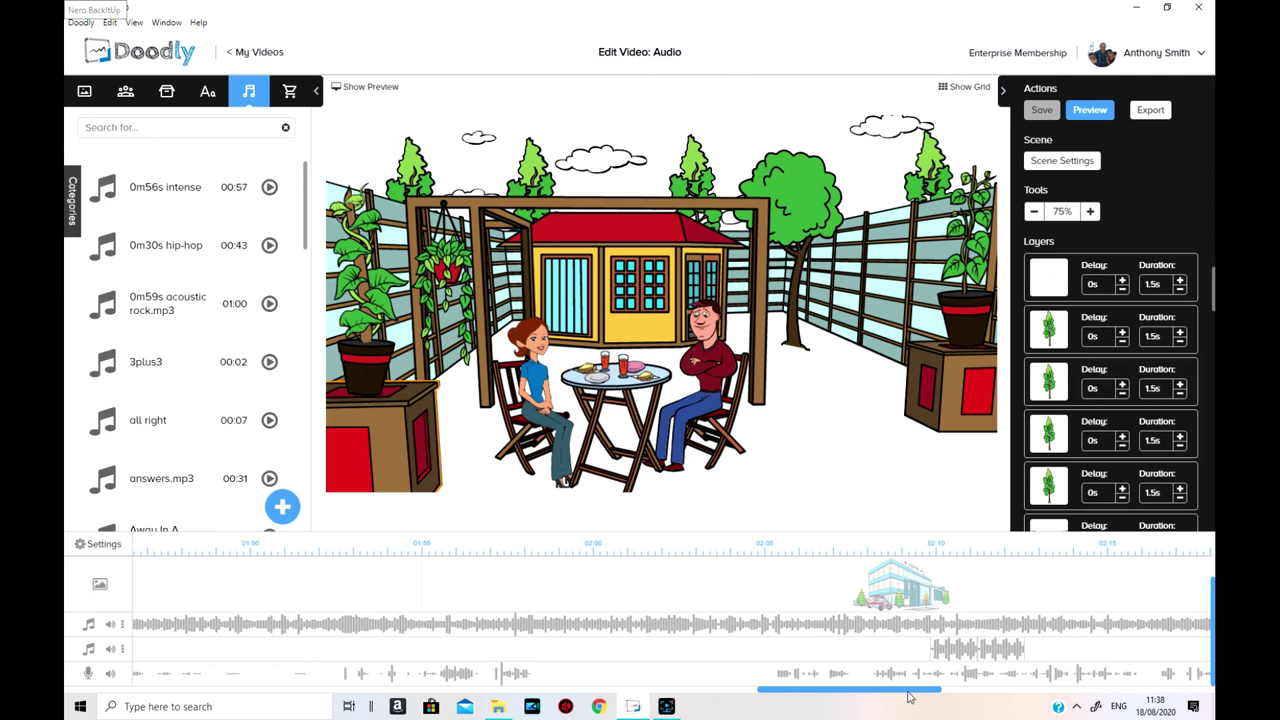
drag(908, 695, 224, 645)
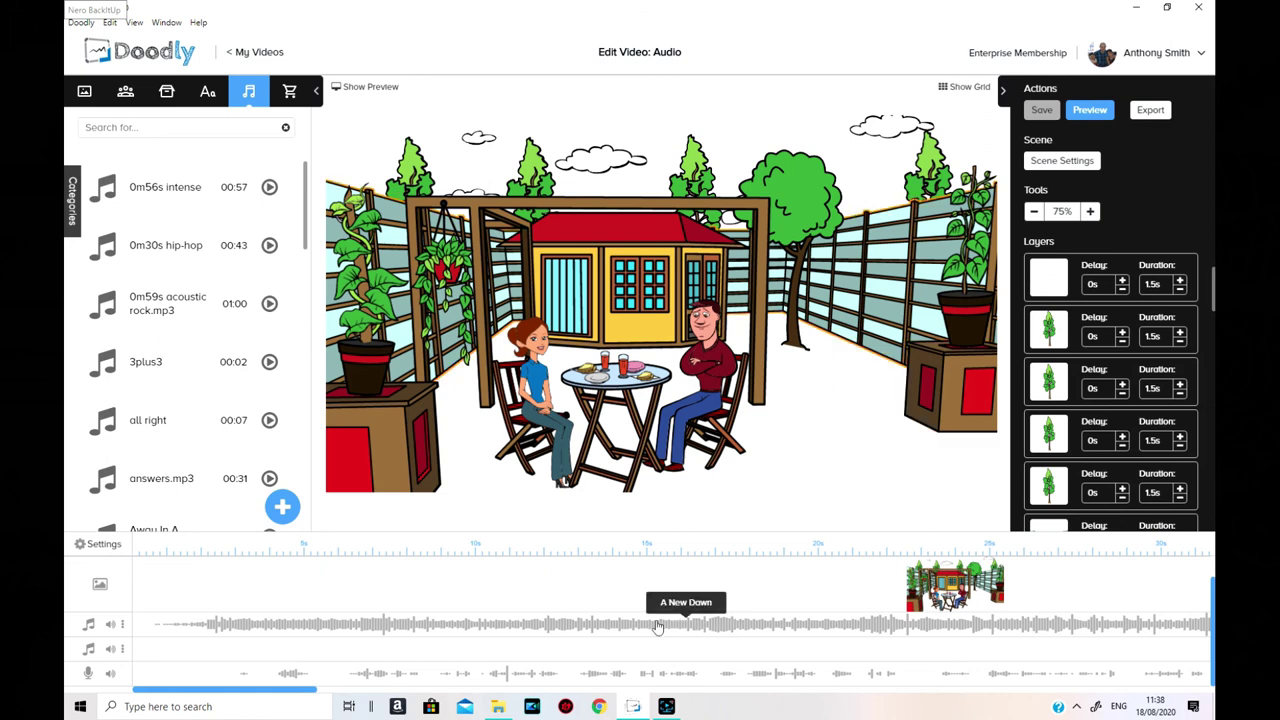
Move the voiceover clip slightly later along the voice track.
drag(302, 694, 697, 716)
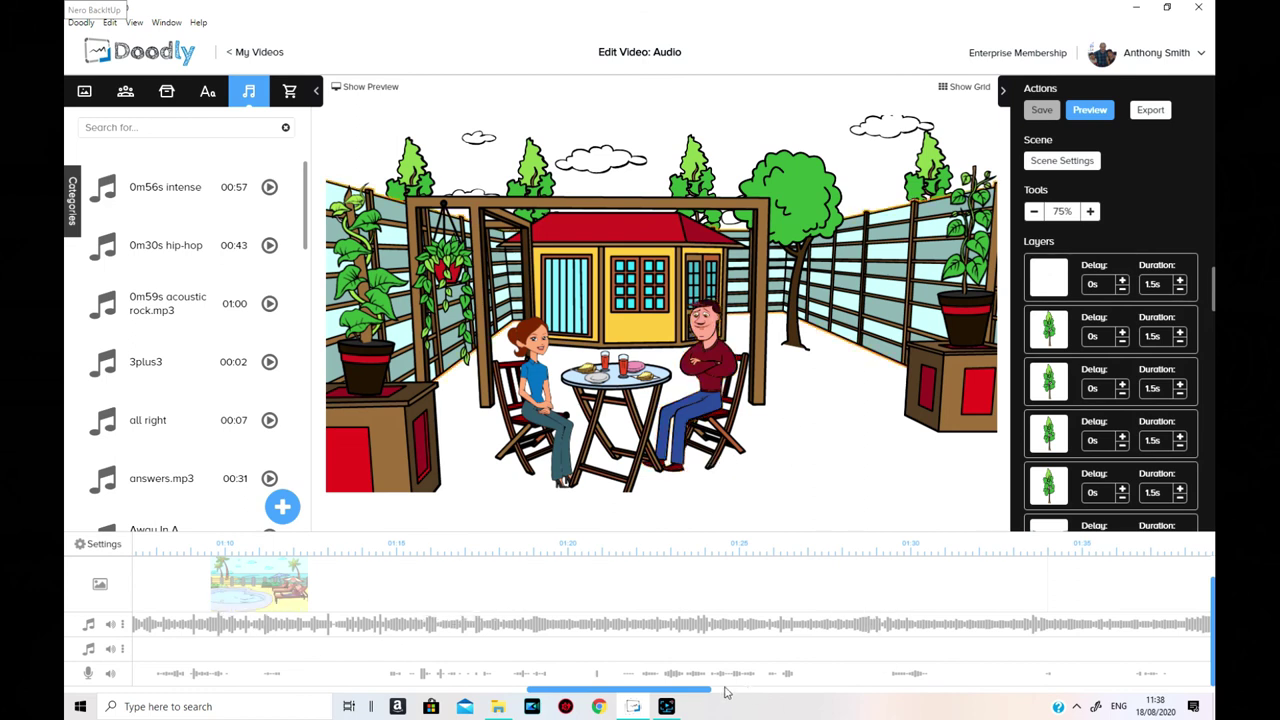
drag(697, 695, 818, 700)
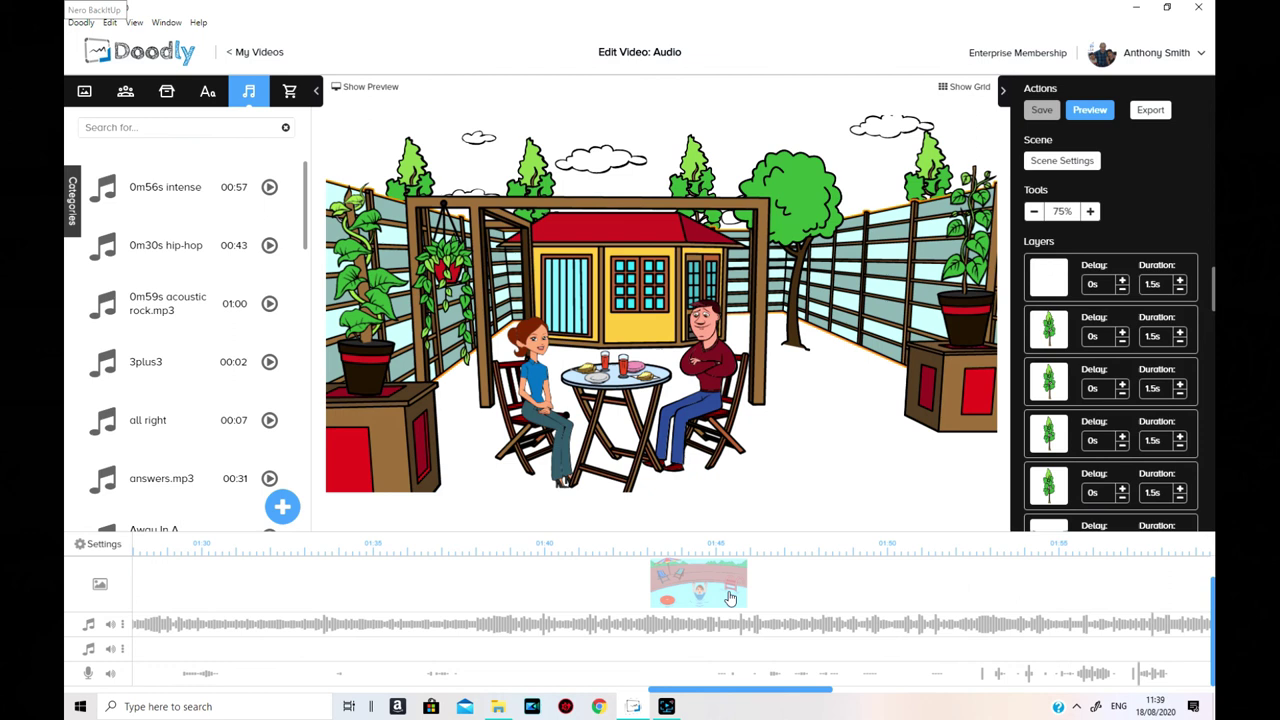
drag(815, 674, 902, 710)
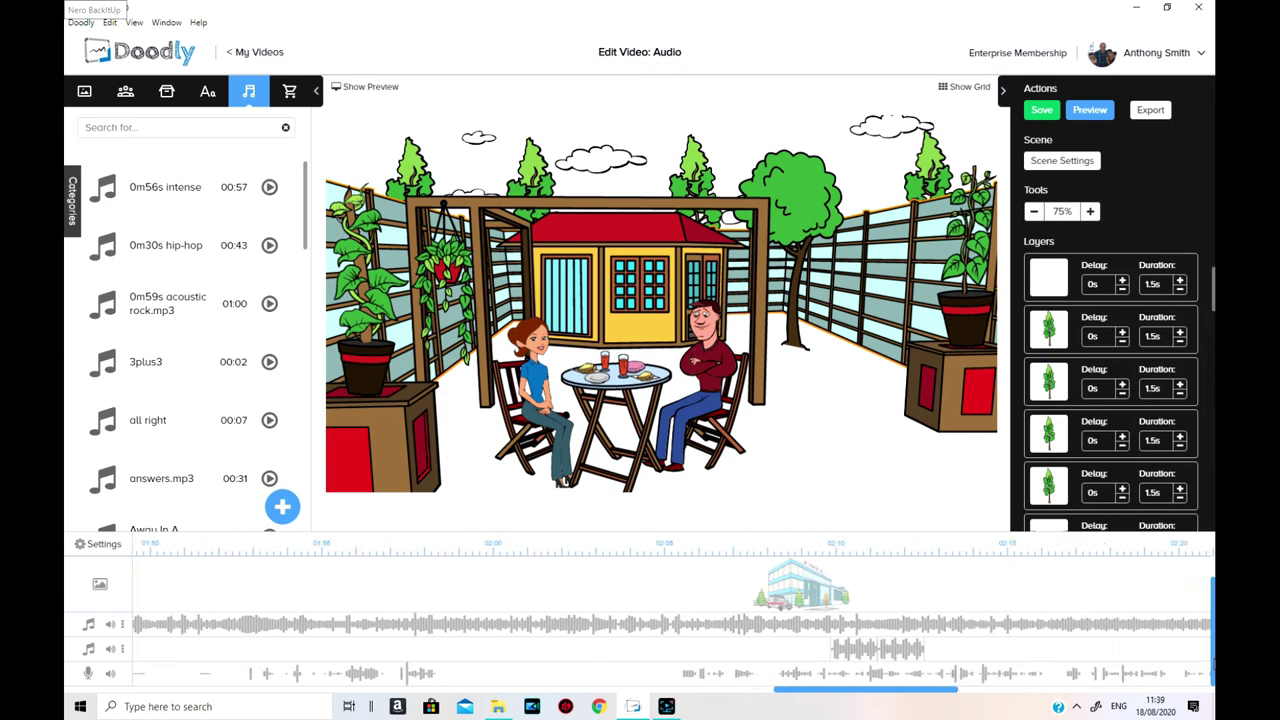
drag(917, 697, 1075, 710)
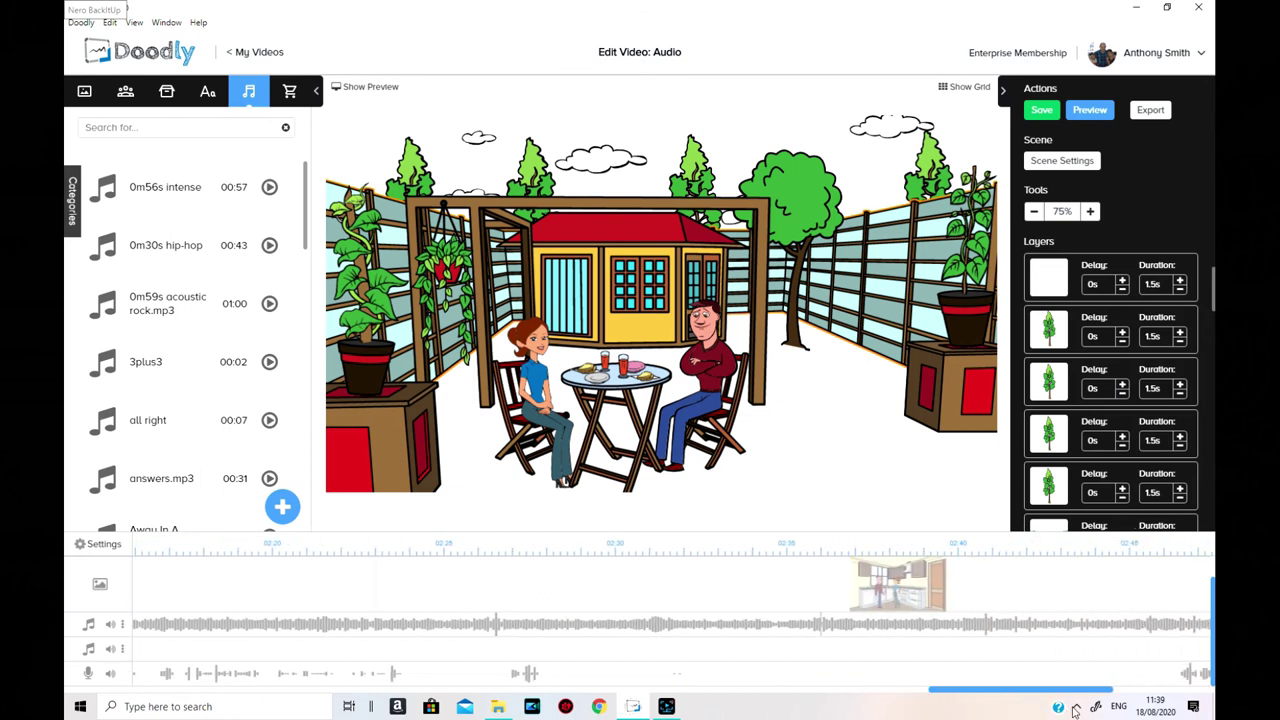